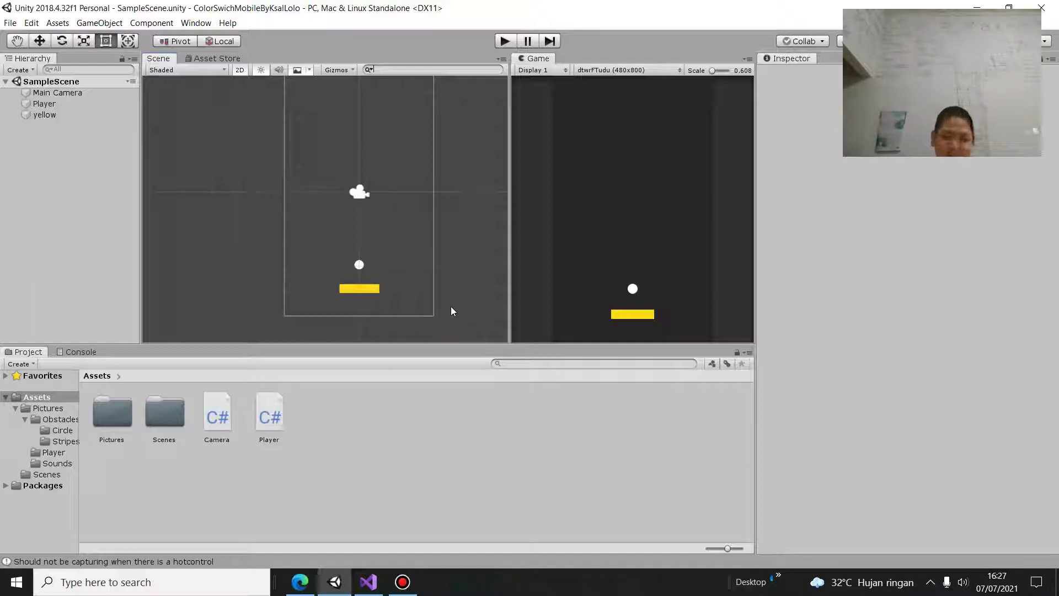
Step: Play-test the game, making the ball jump off the platform repeatedly
{"action": "left_click", "coordinate": [503, 44]}
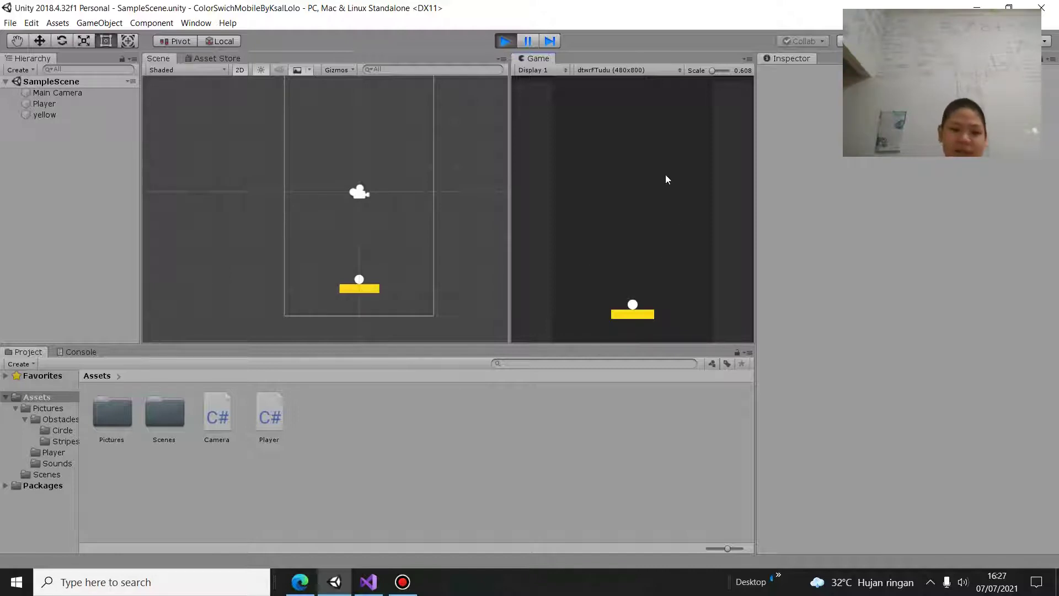
{"action": "left_click", "coordinate": [634, 287]}
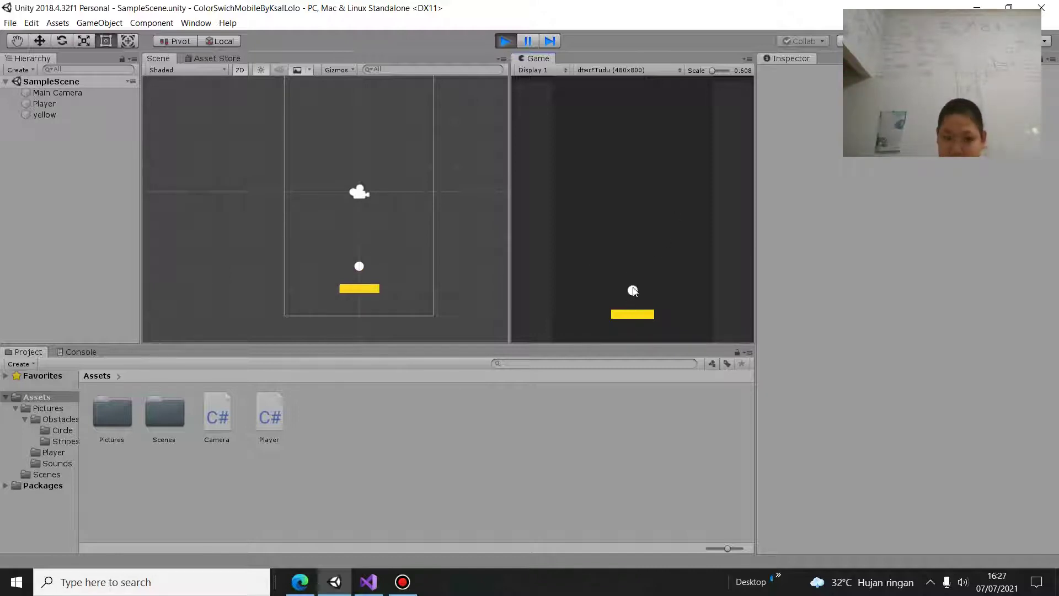
{"action": "left_click", "coordinate": [637, 252]}
{"action": "left_click", "coordinate": [638, 253]}
{"action": "left_click", "coordinate": [637, 251]}
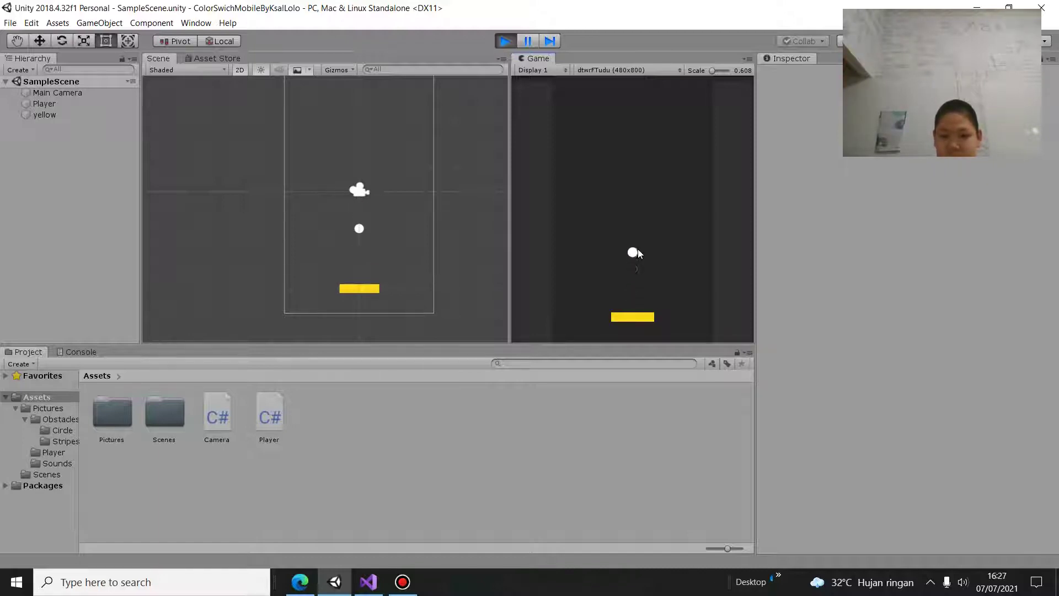
{"action": "left_click", "coordinate": [638, 251]}
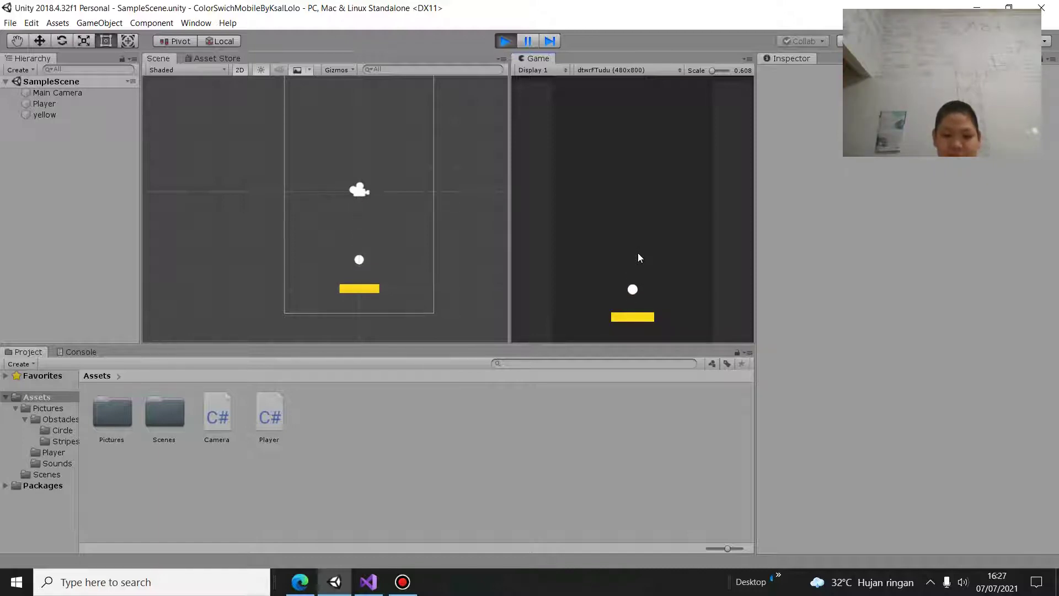
{"action": "left_click", "coordinate": [637, 253]}
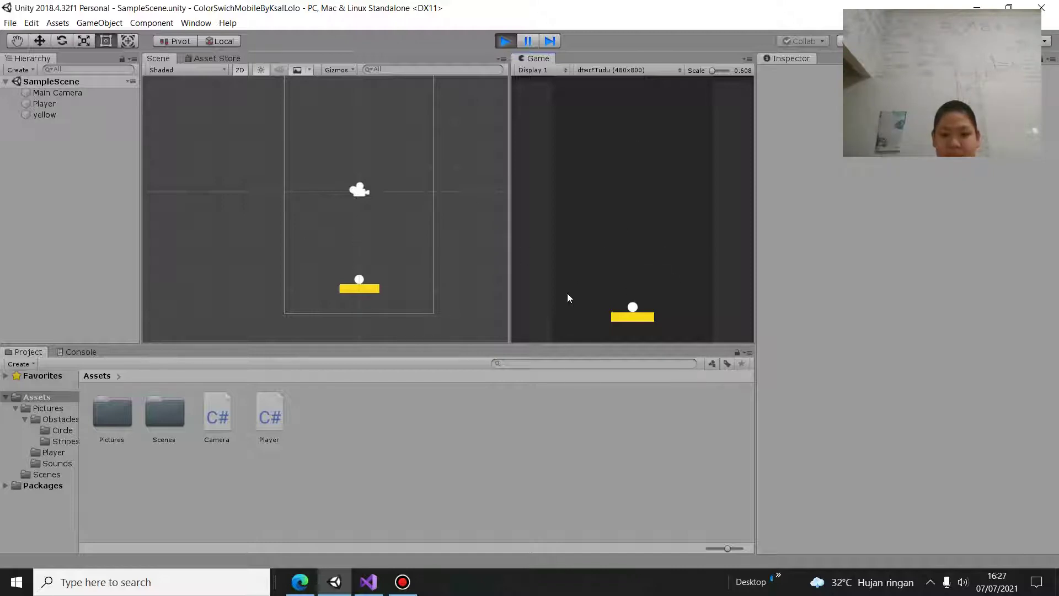
{"action": "left_click", "coordinate": [606, 245]}
{"action": "scroll", "coordinate": [386, 186], "scroll_direction": "up", "scroll_amount": 3}
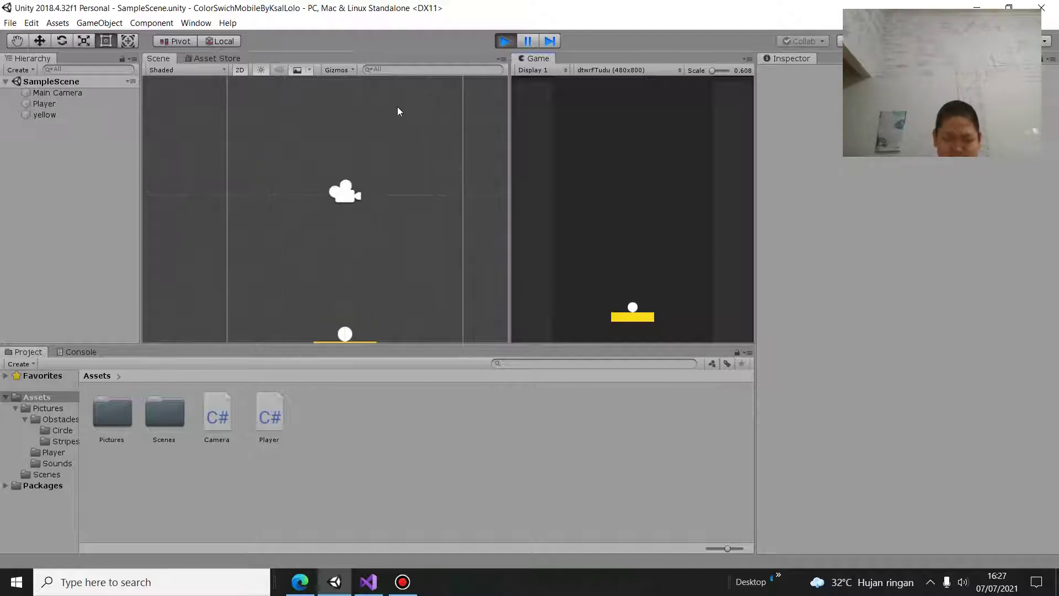
{"action": "scroll", "coordinate": [375, 165], "scroll_direction": "up", "scroll_amount": 2}
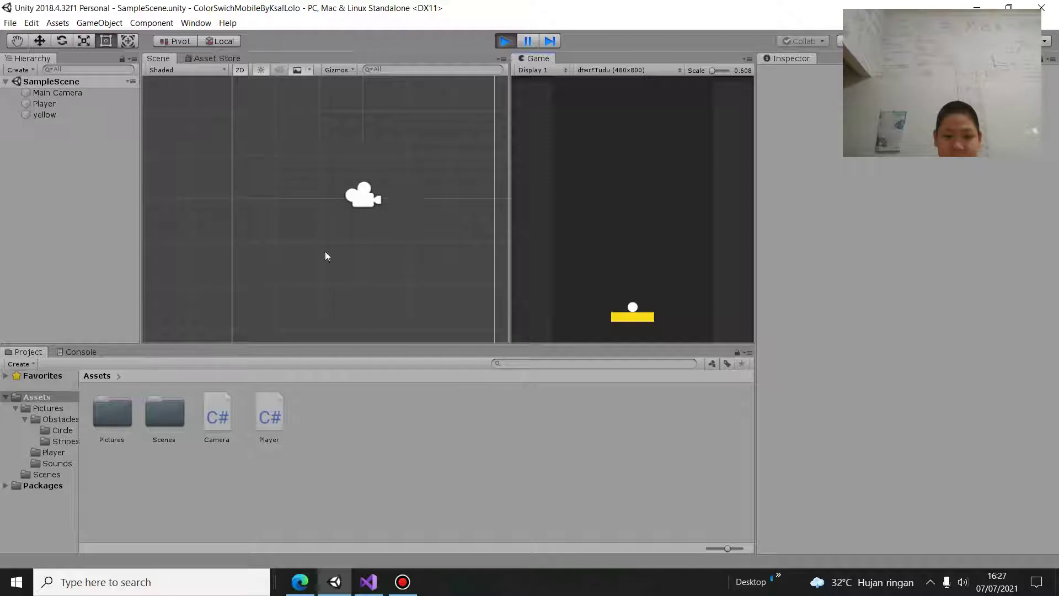
Step: Check the Main Camera and Player settings in the Inspector
{"action": "left_click", "coordinate": [378, 201]}
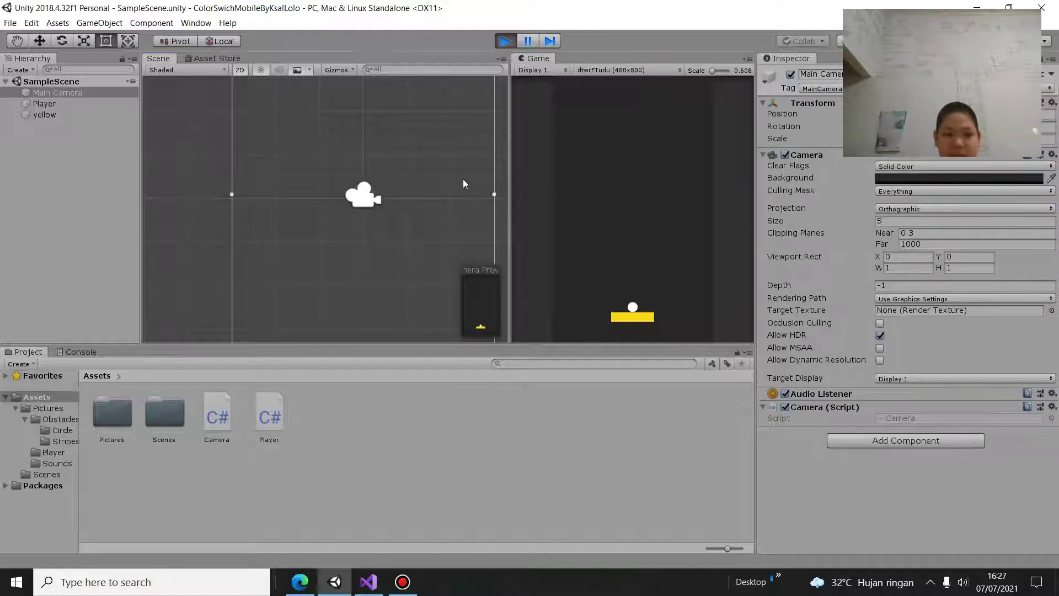
{"action": "left_click", "coordinate": [333, 184]}
{"action": "scroll", "coordinate": [337, 208], "scroll_direction": "down", "scroll_amount": 1}
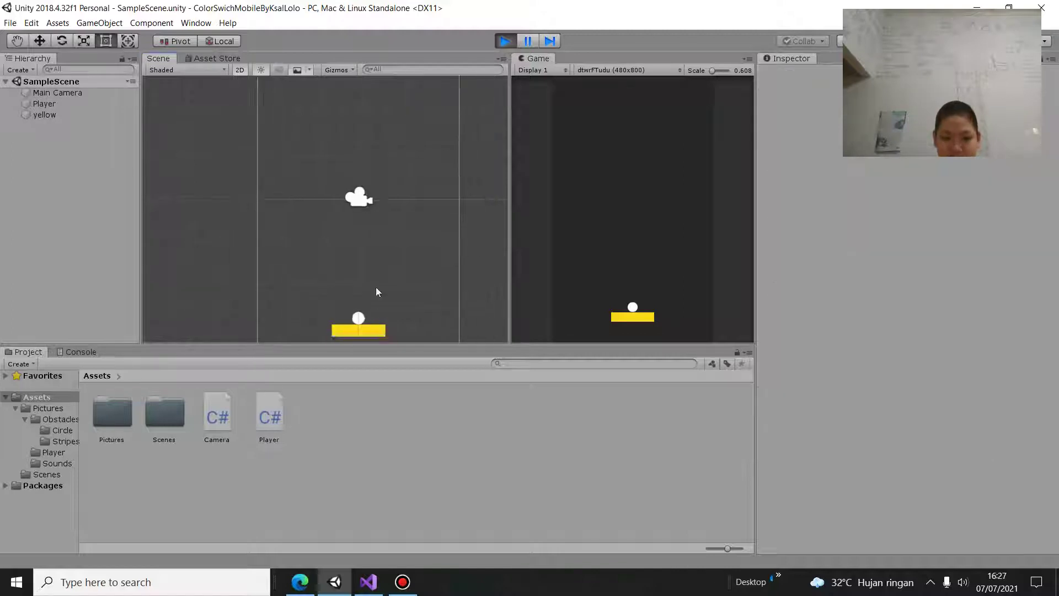
{"action": "left_click", "coordinate": [358, 313]}
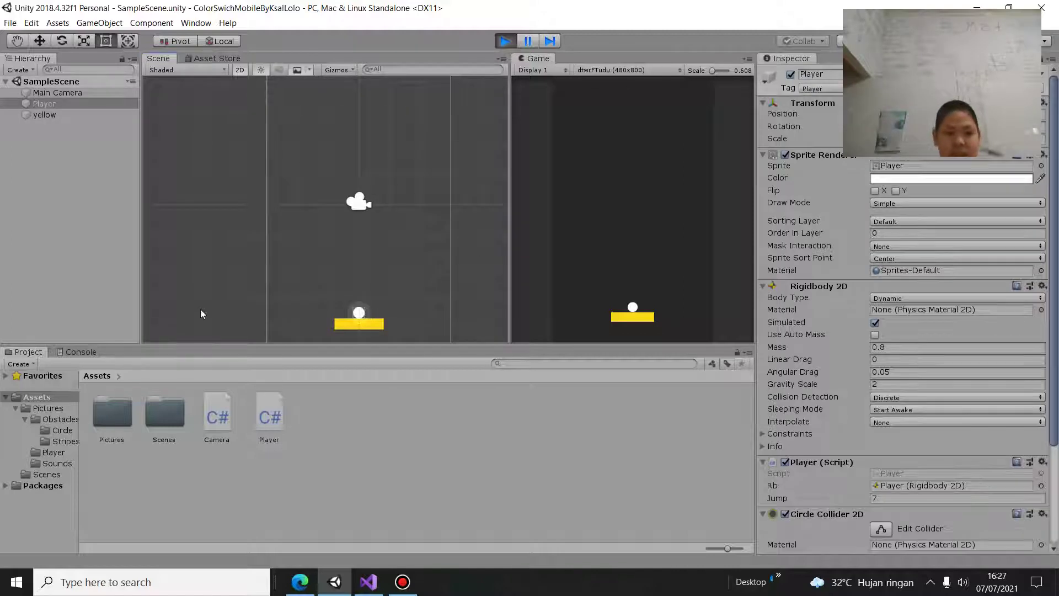
{"action": "left_click", "coordinate": [237, 277]}
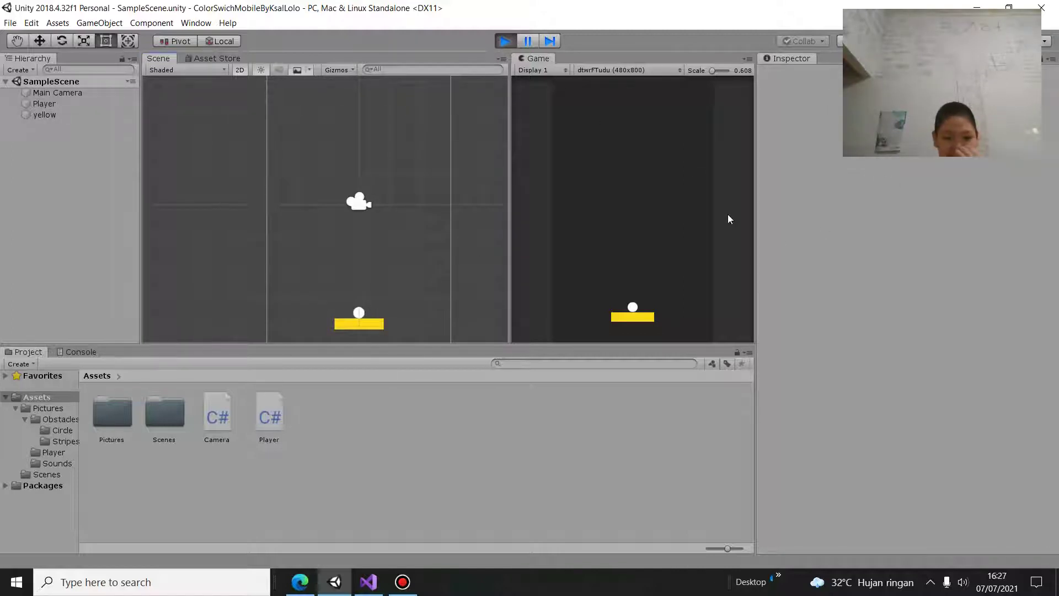
Step: Keep the ball jumping higher up the level, then stop play mode
{"action": "left_click", "coordinate": [640, 255]}
{"action": "left_click", "coordinate": [639, 255]}
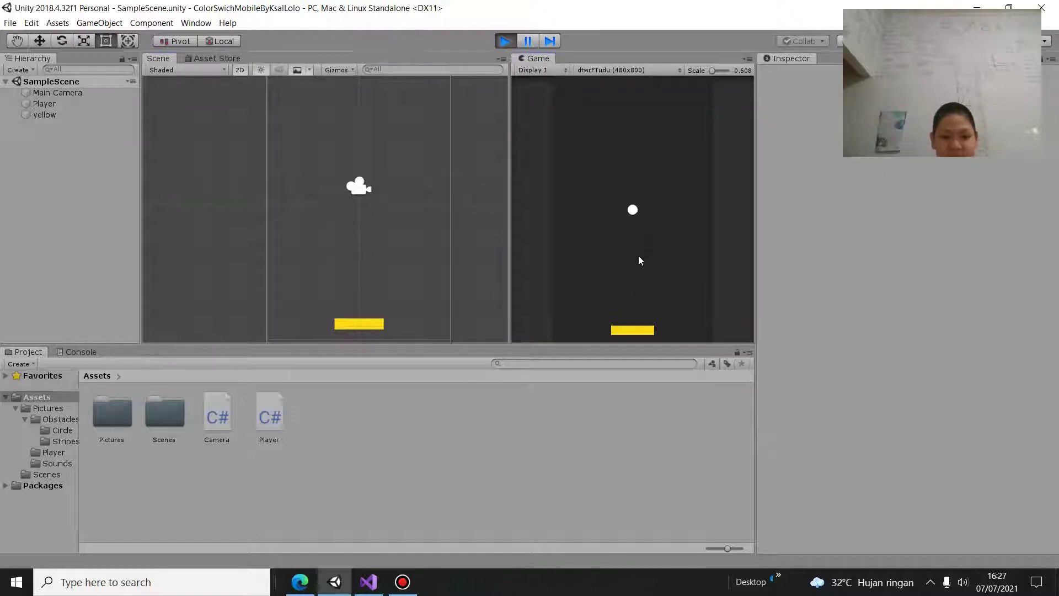
{"action": "left_click", "coordinate": [637, 256]}
{"action": "left_click", "coordinate": [637, 256]}
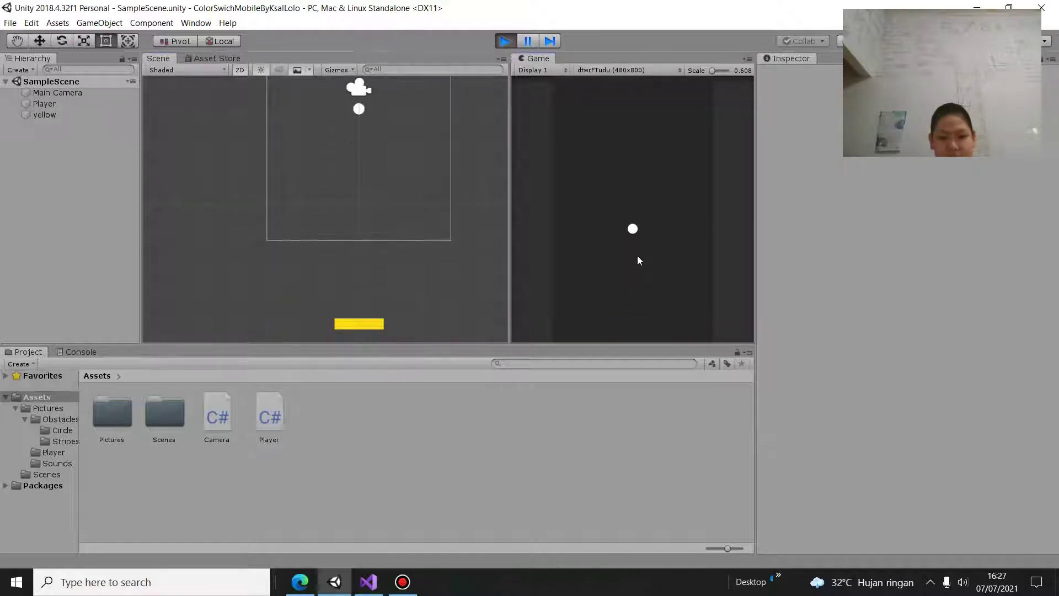
{"action": "scroll", "coordinate": [373, 193], "scroll_direction": "down", "scroll_amount": 3}
{"action": "scroll", "coordinate": [372, 193], "scroll_direction": "down", "scroll_amount": 4}
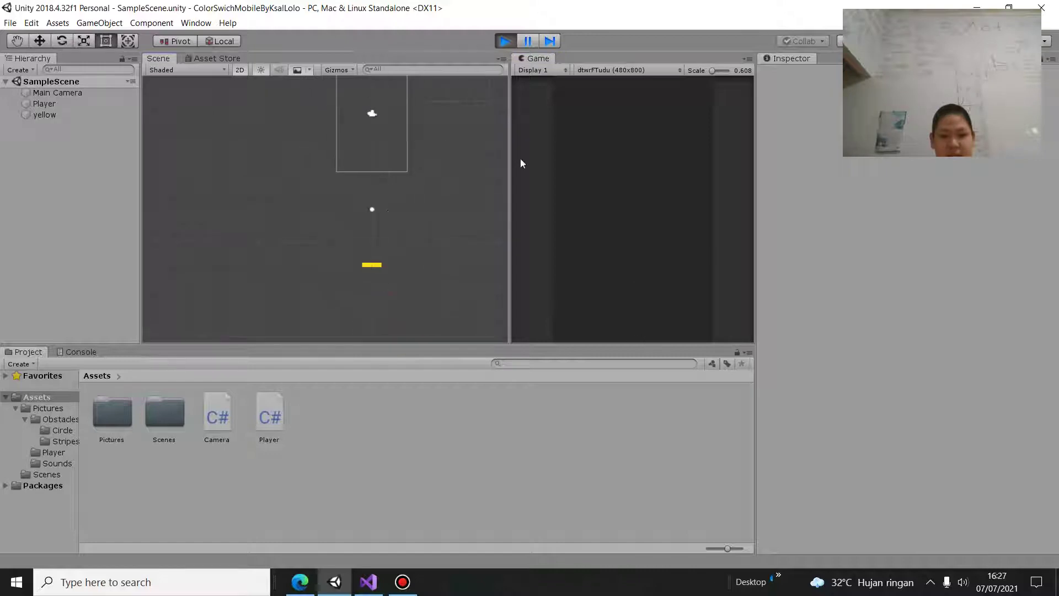
{"action": "left_click", "coordinate": [644, 255]}
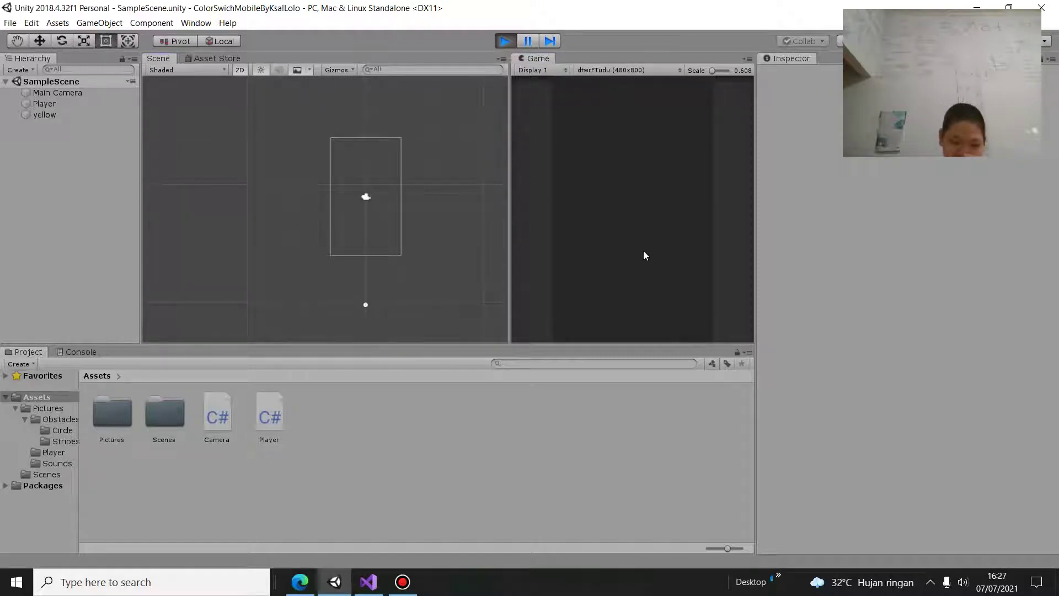
{"action": "left_click", "coordinate": [620, 220]}
{"action": "left_click", "coordinate": [620, 208]}
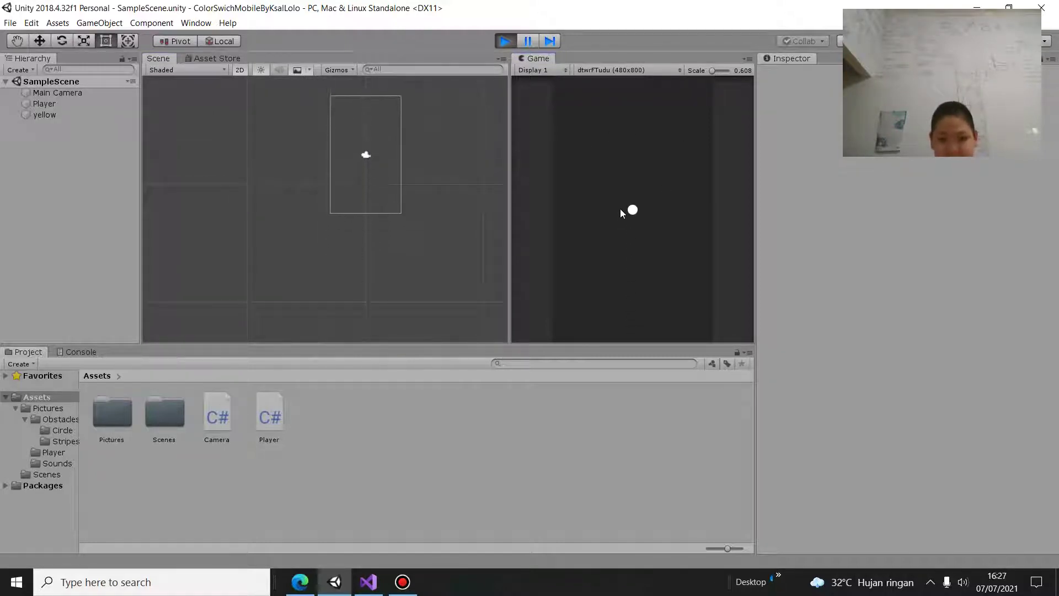
{"action": "left_click", "coordinate": [504, 41]}
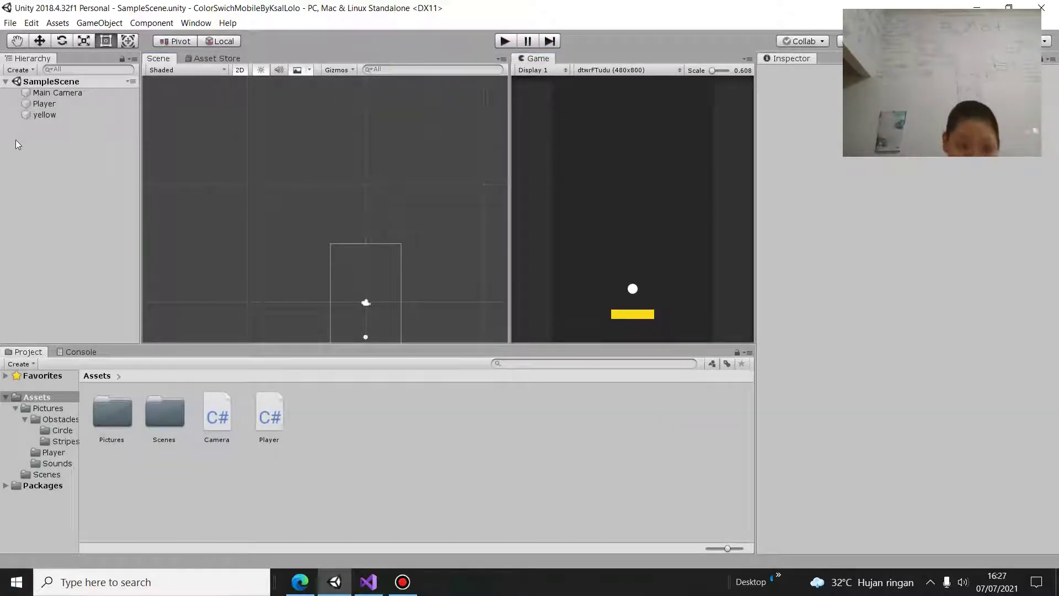
Step: Browse the Circle obstacle folder, previewing the cyan, pink and purple ring sprites
{"action": "left_click", "coordinate": [44, 104]}
{"action": "left_click", "coordinate": [218, 264]}
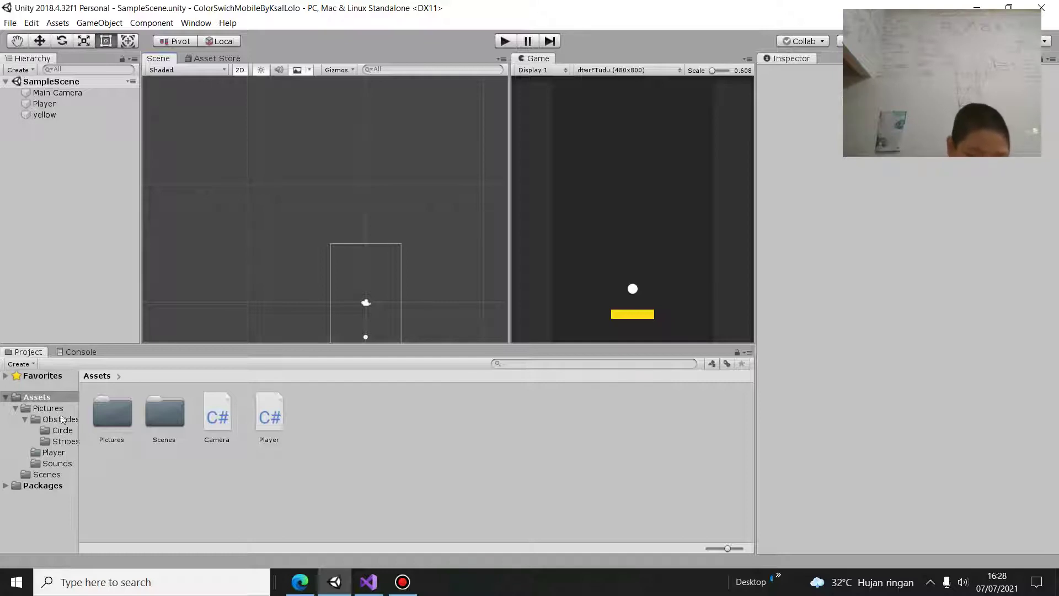
{"action": "left_click", "coordinate": [62, 430]}
{"action": "left_click", "coordinate": [100, 432]}
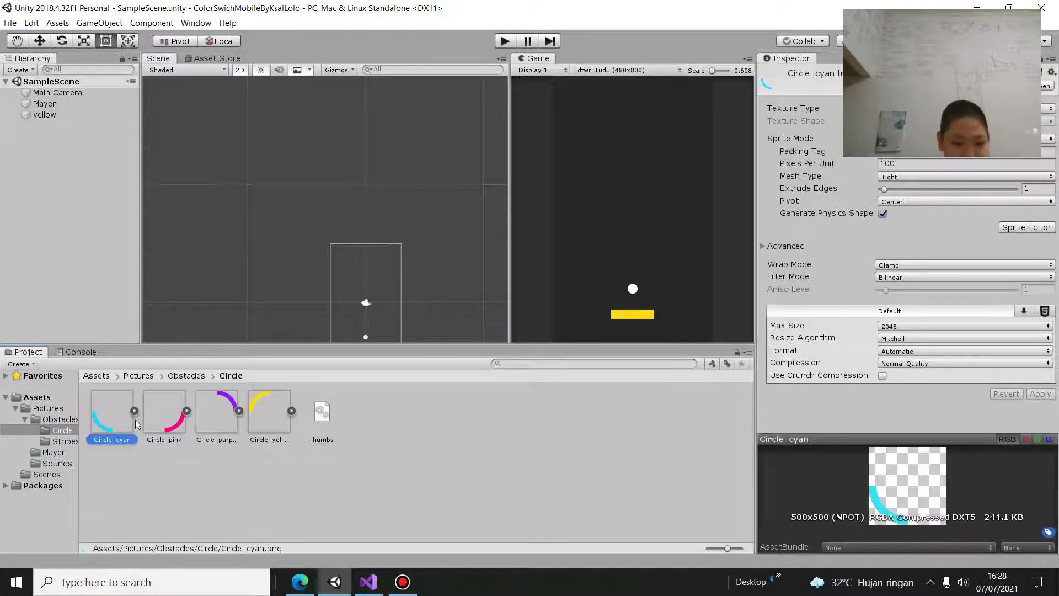
{"action": "left_click", "coordinate": [160, 425]}
{"action": "left_click", "coordinate": [202, 422]}
{"action": "left_click", "coordinate": [133, 430]}
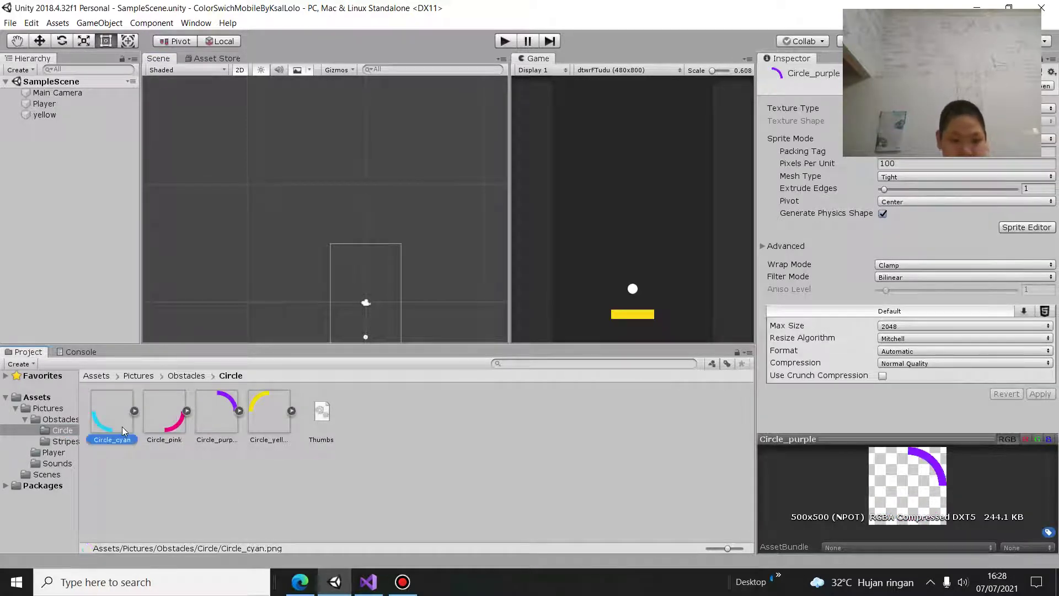
Step: Drag all four ring sprites into the scene and save the New Animation clip
{"action": "left_click", "coordinate": [271, 427], "text": "shift"}
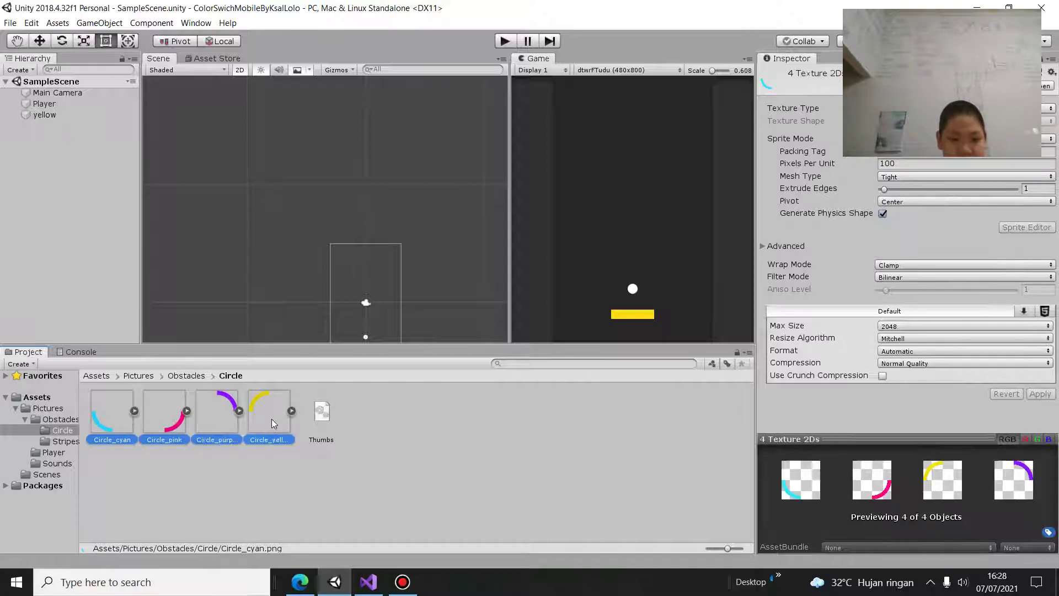
{"action": "left_click_drag", "start_coordinate": [270, 422], "coordinate": [78, 328]}
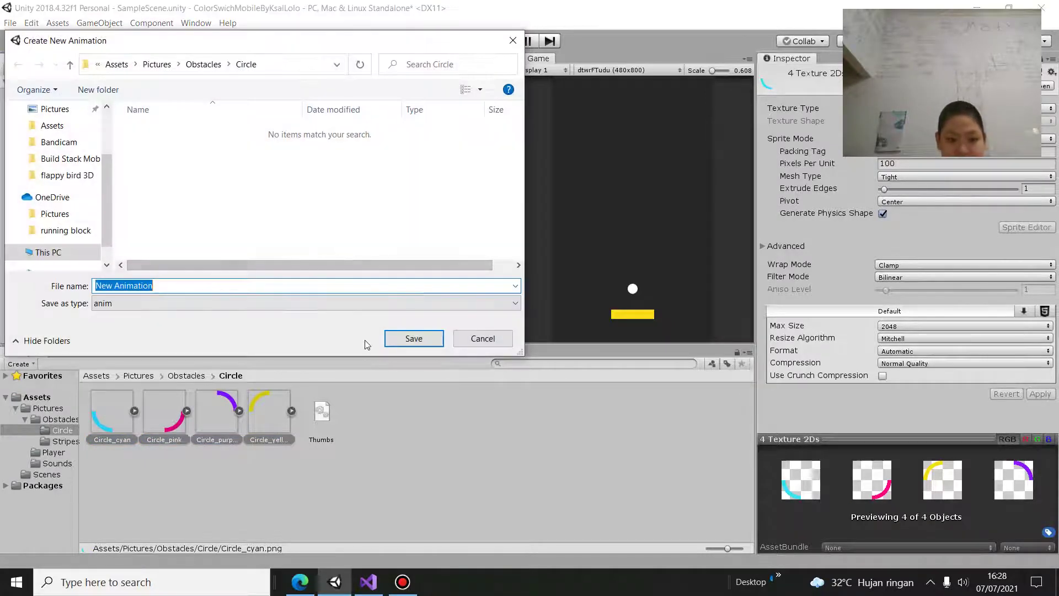
{"action": "left_click", "coordinate": [398, 336]}
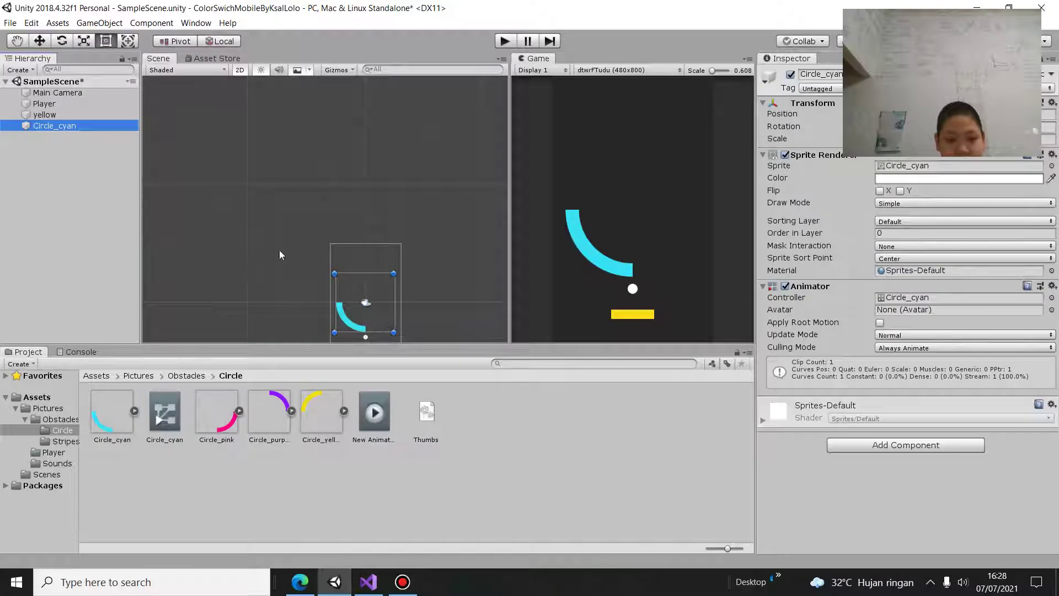
Step: Delete the Circle_cyan scene object and its Circle_cyan animator controller
{"action": "scroll", "coordinate": [279, 250], "scroll_direction": "down", "scroll_amount": 2}
{"action": "middle_click_drag", "start_coordinate": [406, 296], "coordinate": [362, 266]}
{"action": "scroll", "coordinate": [358, 256], "scroll_direction": "up", "scroll_amount": 2}
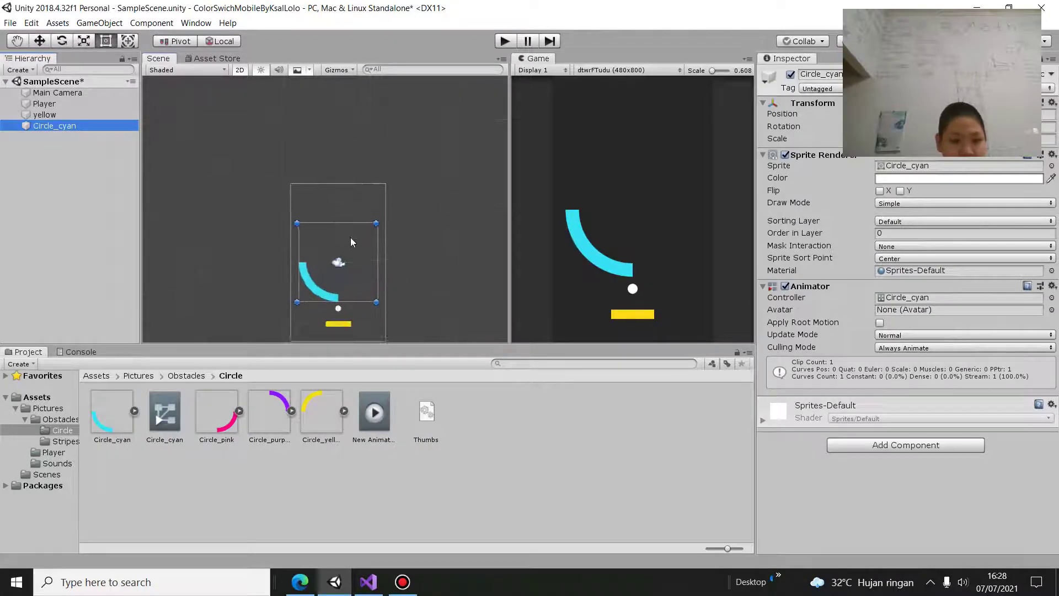
{"action": "key", "text": "Delete"}
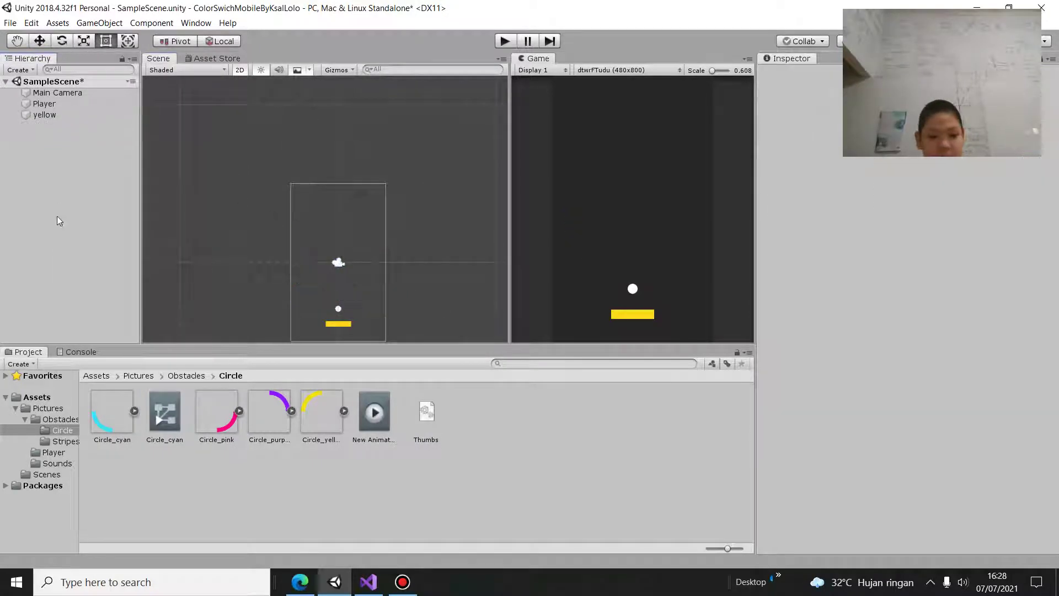
{"action": "left_click", "coordinate": [112, 412]}
{"action": "left_click", "coordinate": [179, 411]}
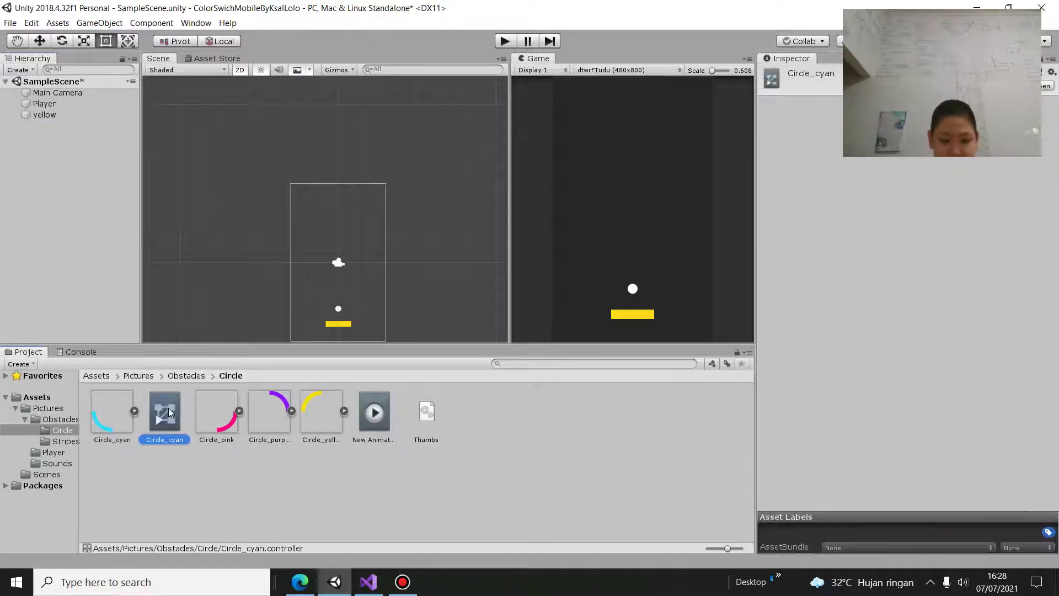
{"action": "key", "text": "Delete"}
{"action": "left_click", "coordinate": [582, 312]}
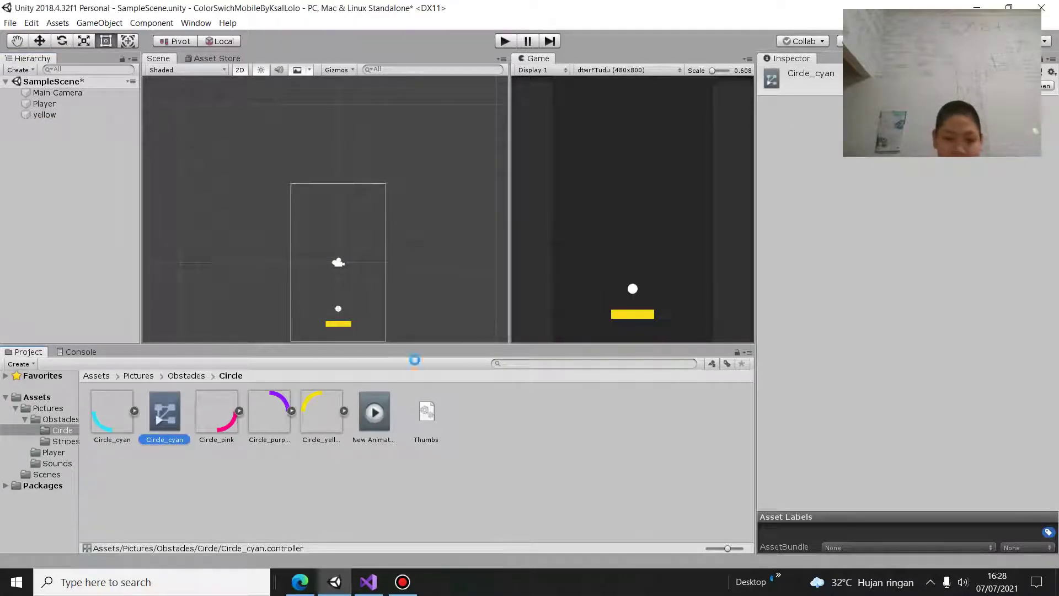
Step: Select the cyan, pink, purple and yellow arc sprites and drop them into the scene
{"action": "left_click", "coordinate": [112, 425]}
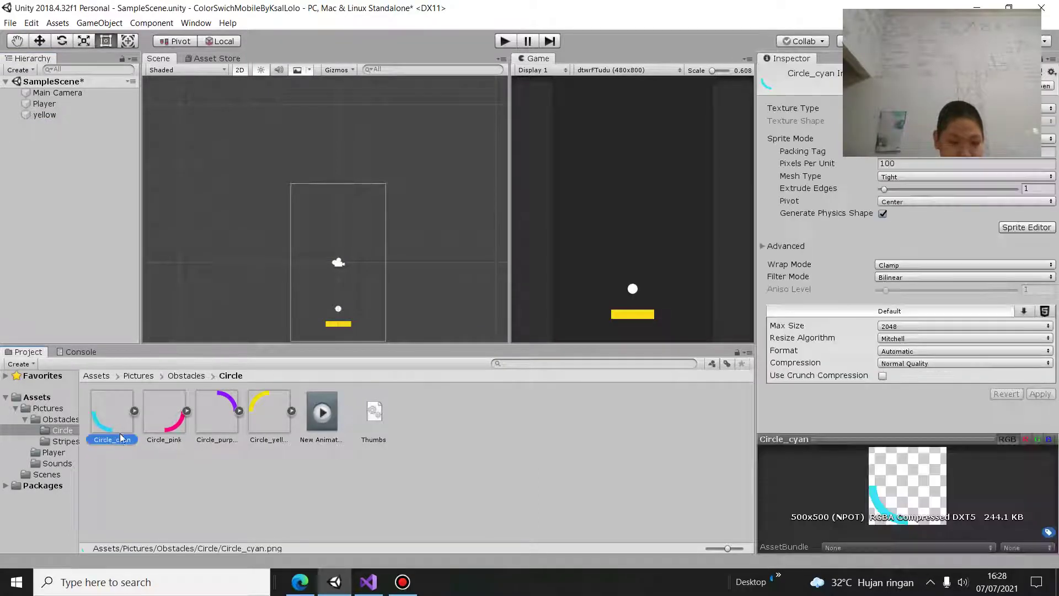
{"action": "left_click", "coordinate": [254, 422]}
{"action": "left_click", "coordinate": [199, 420], "text": "ctrl"}
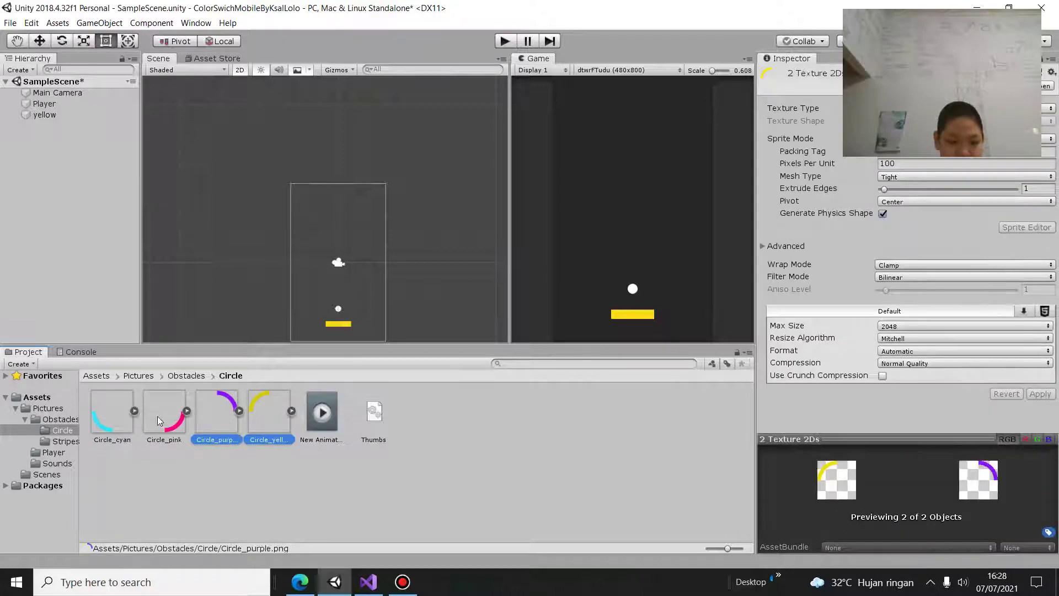
{"action": "left_click", "coordinate": [164, 419]}
{"action": "left_click", "coordinate": [112, 419], "text": "ctrl"}
{"action": "left_click", "coordinate": [214, 427], "text": "ctrl"}
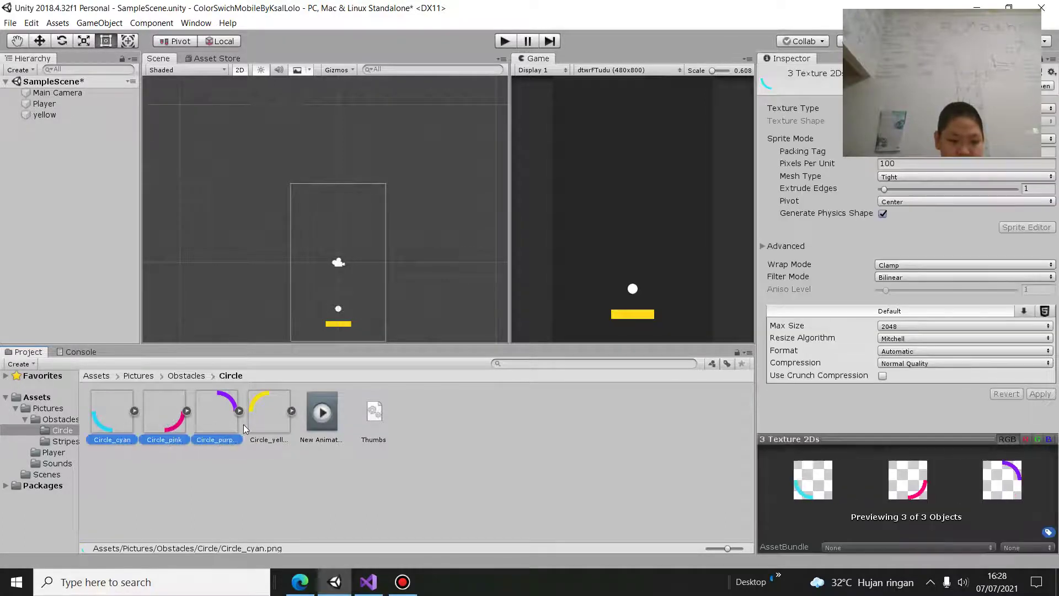
{"action": "left_click", "coordinate": [264, 424], "text": "ctrl"}
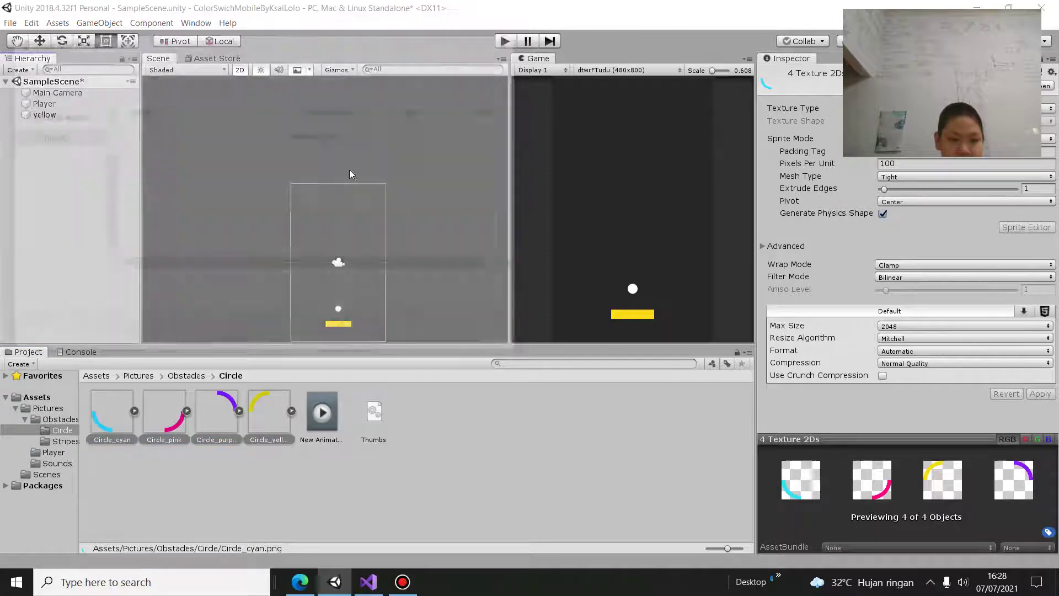
{"action": "left_click_drag", "start_coordinate": [27, 284], "coordinate": [350, 170]}
Step: Cancel the animation creation and delete the leftover New Animation asset
{"action": "left_click", "coordinate": [414, 338]}
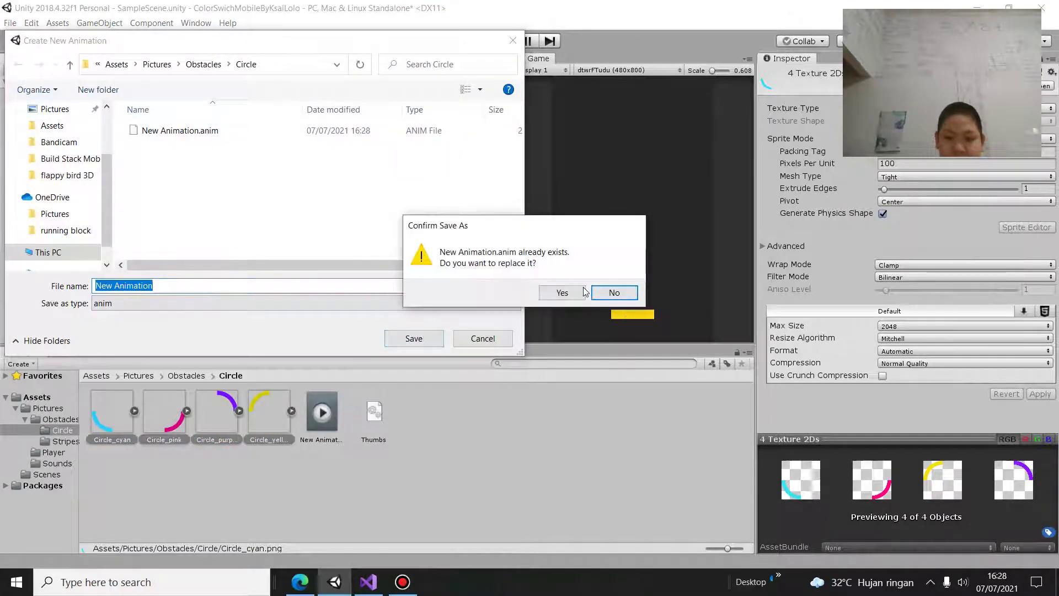
{"action": "left_click", "coordinate": [615, 292]}
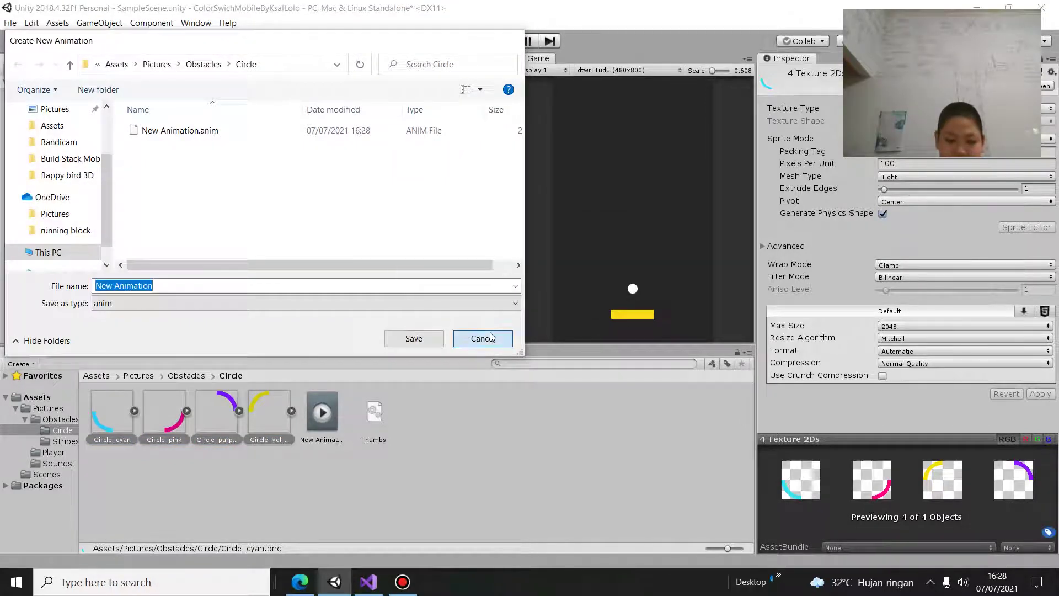
{"action": "left_click", "coordinate": [480, 338]}
{"action": "left_click", "coordinate": [323, 411]}
{"action": "key", "text": "Delete"}
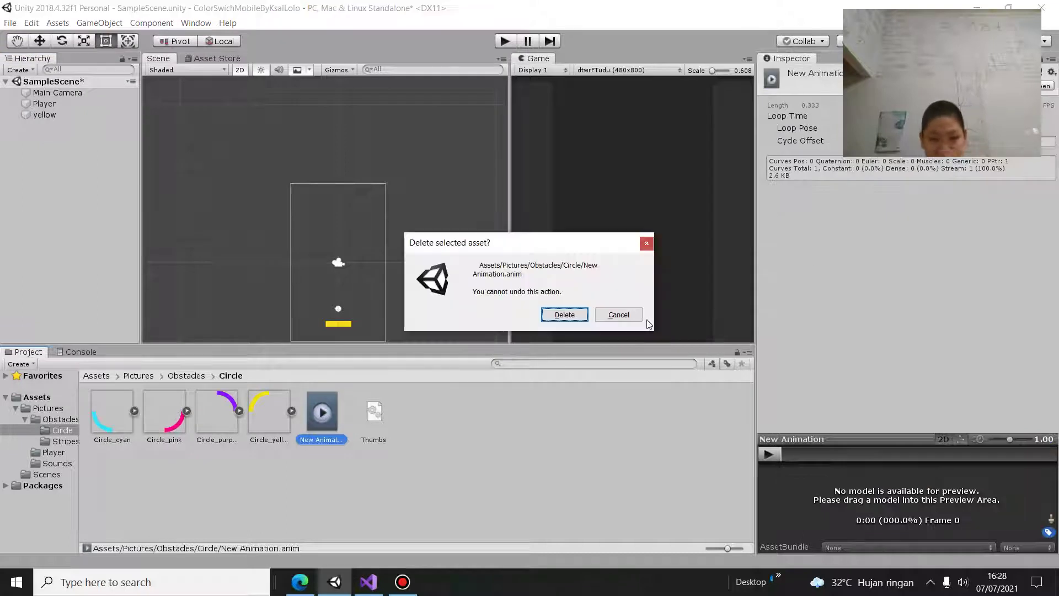
{"action": "left_click", "coordinate": [565, 314]}
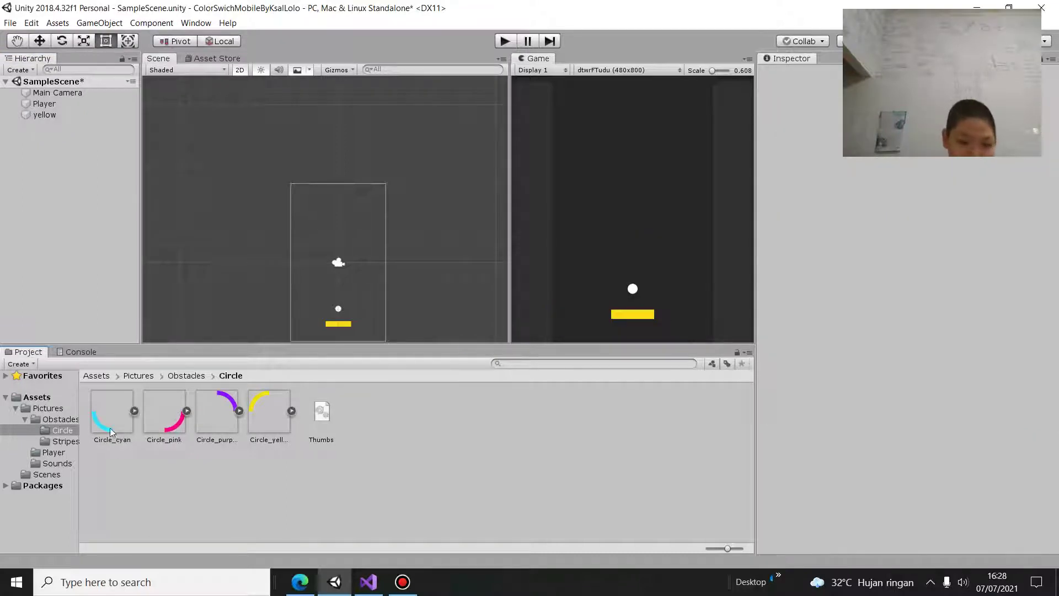
Step: Add the cyan, pink, purple and yellow arcs to form a full ring and preview it maximized
{"action": "left_click_drag", "start_coordinate": [111, 432], "coordinate": [43, 279]}
{"action": "left_click_drag", "start_coordinate": [164, 419], "coordinate": [78, 333]}
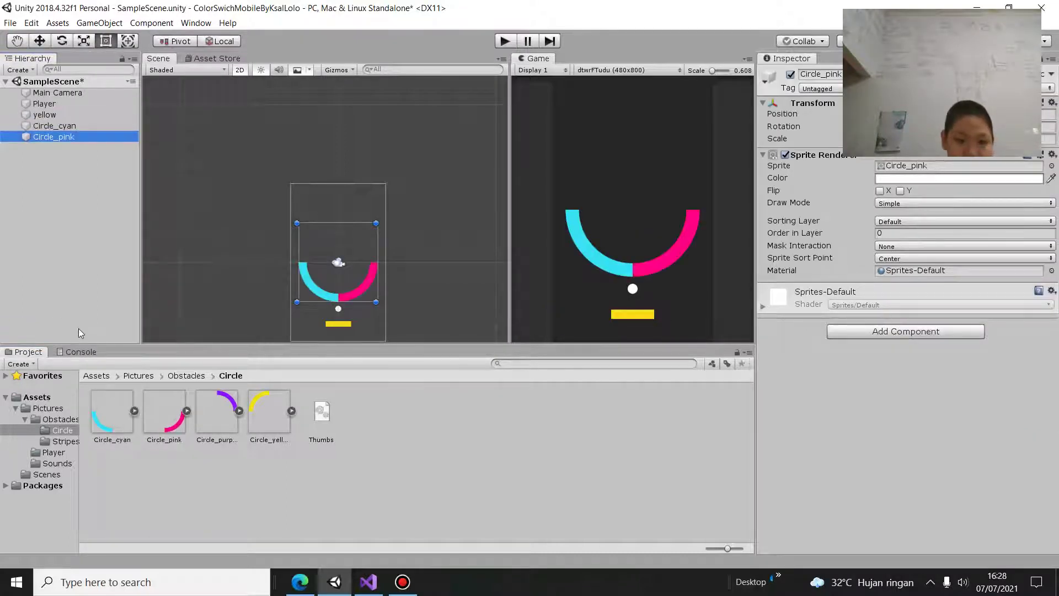
{"action": "left_click_drag", "start_coordinate": [219, 425], "coordinate": [46, 296]}
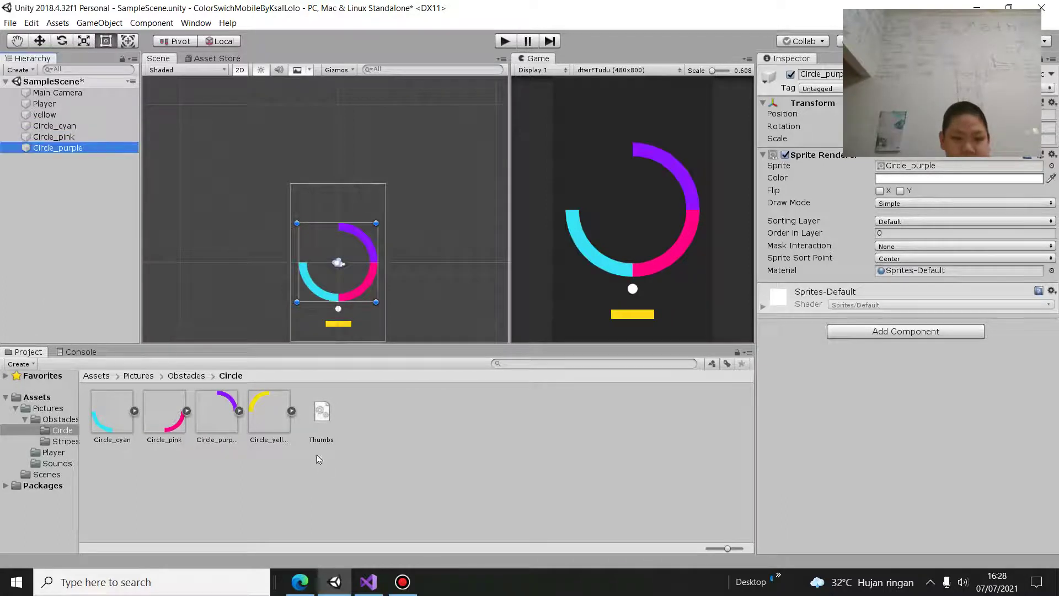
{"action": "left_click_drag", "start_coordinate": [270, 414], "coordinate": [68, 277]}
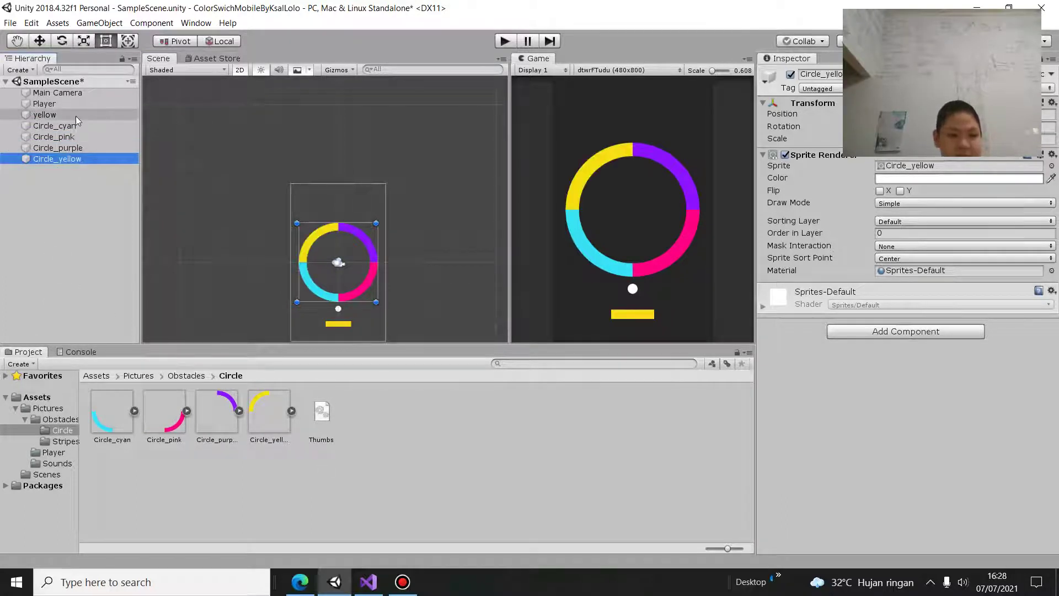
{"action": "left_click", "coordinate": [54, 126]}
{"action": "scroll", "coordinate": [348, 288], "scroll_direction": "up", "scroll_amount": 2}
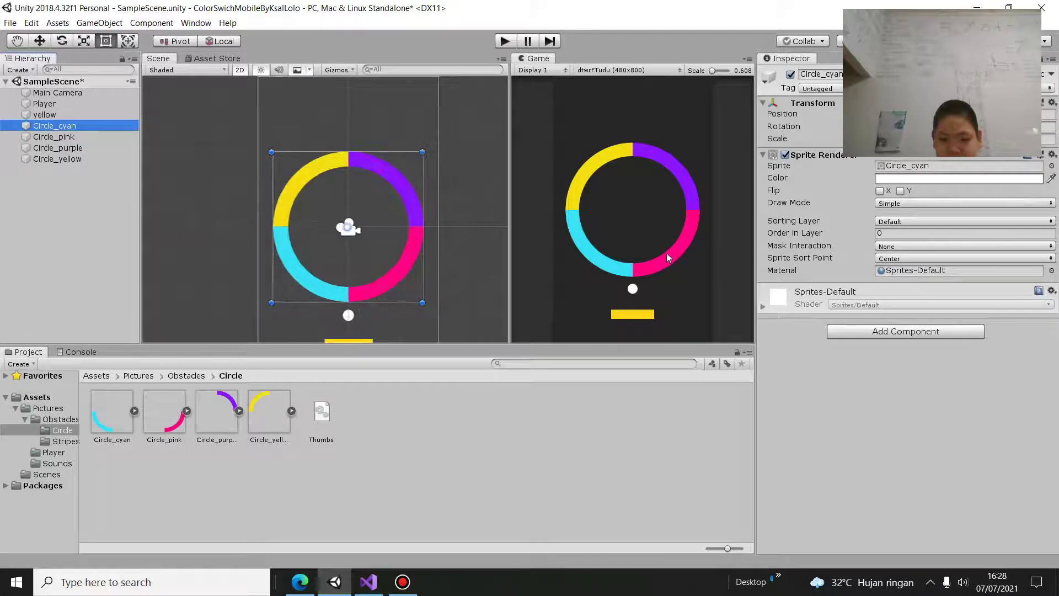
{"action": "key", "text": "shift+space"}
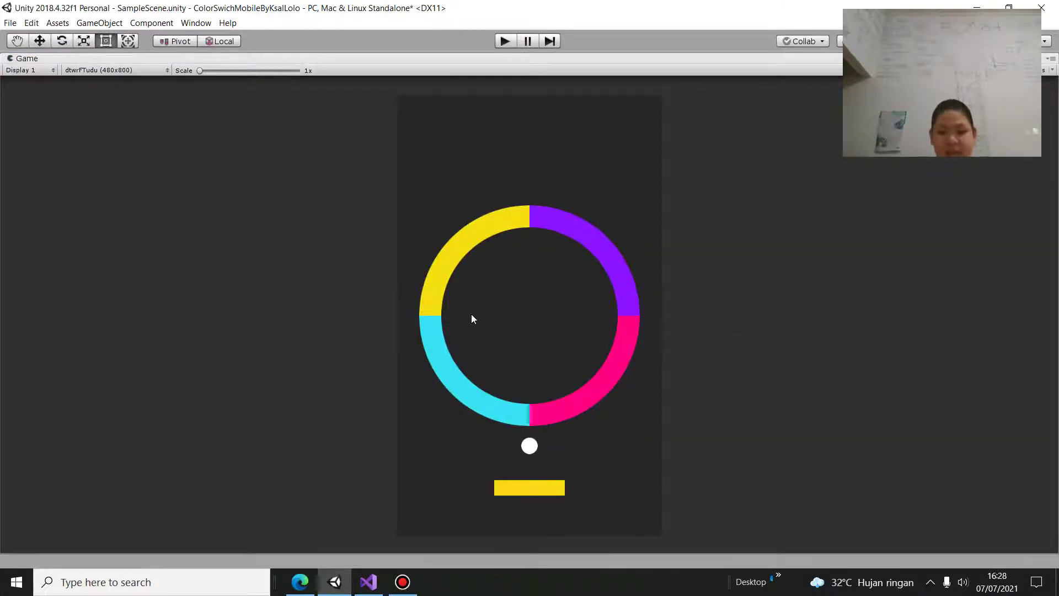
{"action": "key", "text": "shift+space"}
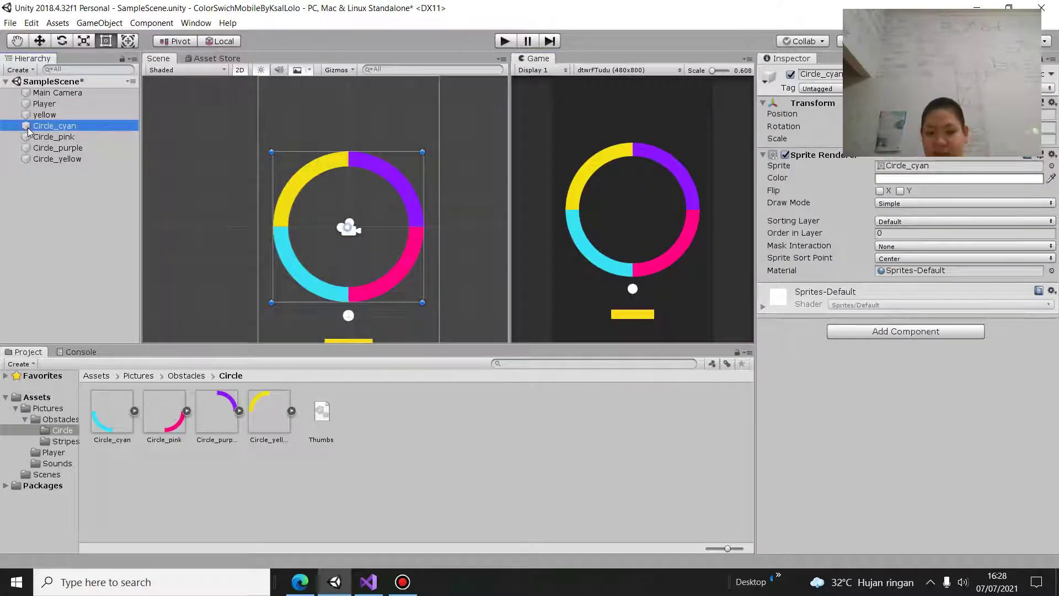
Step: Delete the Circle_cyan, Circle_pink and Circle_purple arcs from the scene
{"action": "key", "text": "Delete"}
{"action": "left_click", "coordinate": [30, 128]}
{"action": "key", "text": "Delete"}
{"action": "left_click", "coordinate": [29, 128]}
{"action": "key", "text": "Delete"}
Step: Delete the remaining Circle_yellow arc from the scene
{"action": "left_click", "coordinate": [29, 128]}
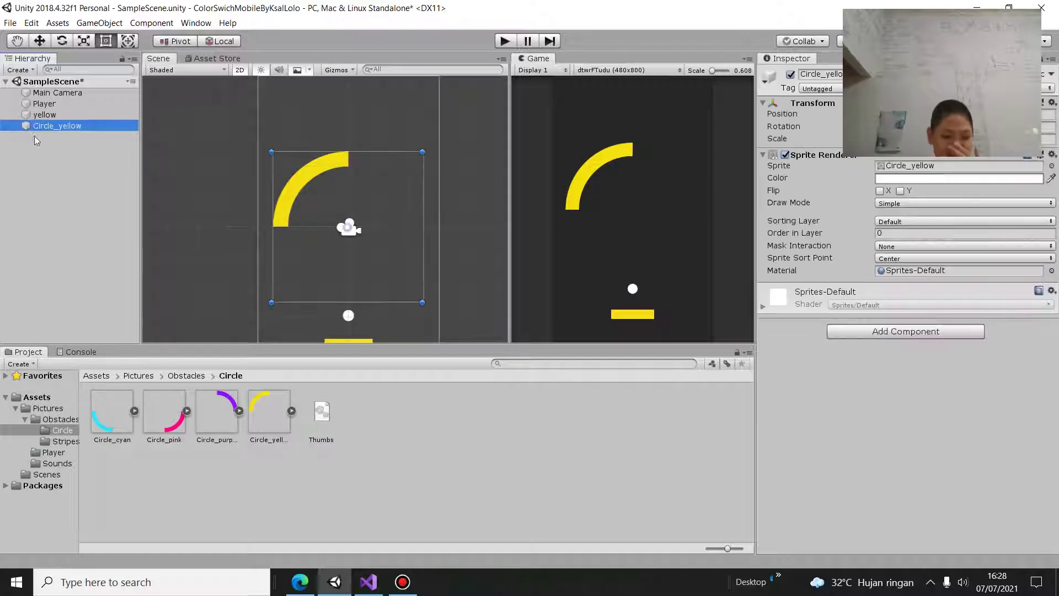
{"action": "key", "text": "Delete"}
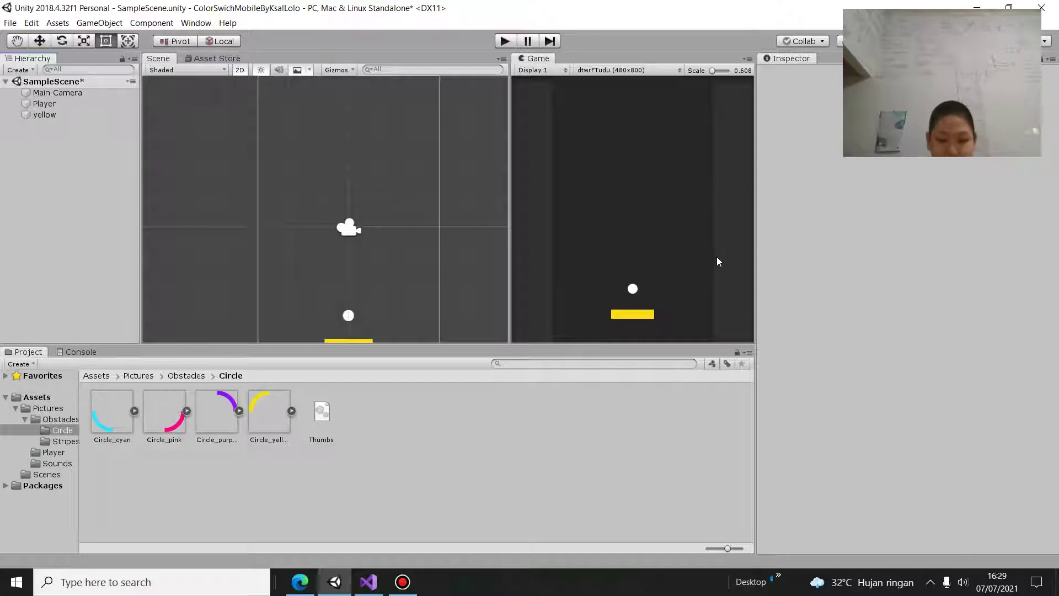
{"action": "left_click", "coordinate": [635, 282]}
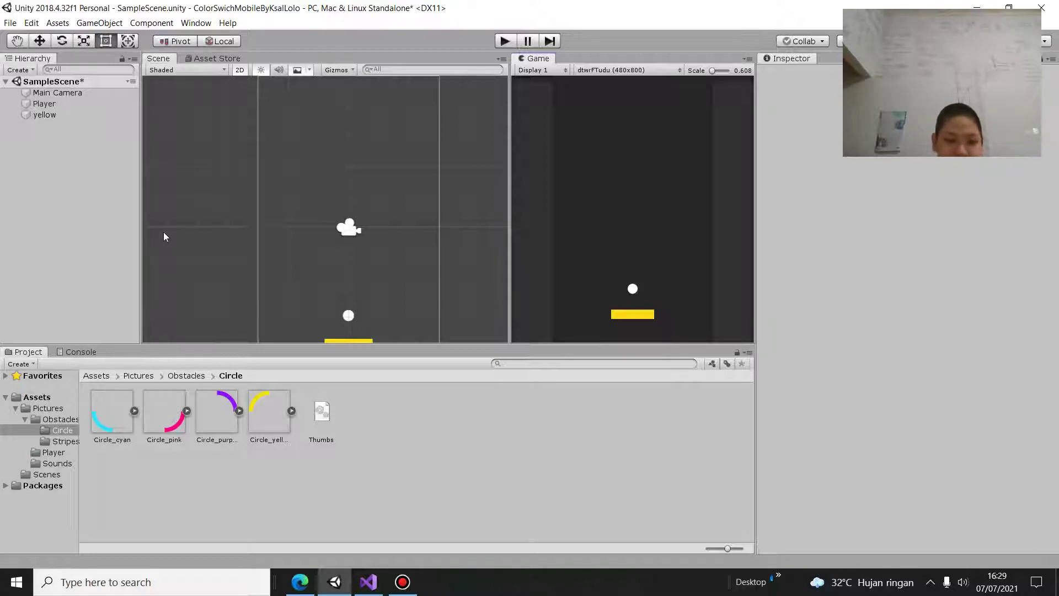
Step: Review the Player's components, then open the Player script from Assets in Visual Studio
{"action": "left_click", "coordinate": [44, 103]}
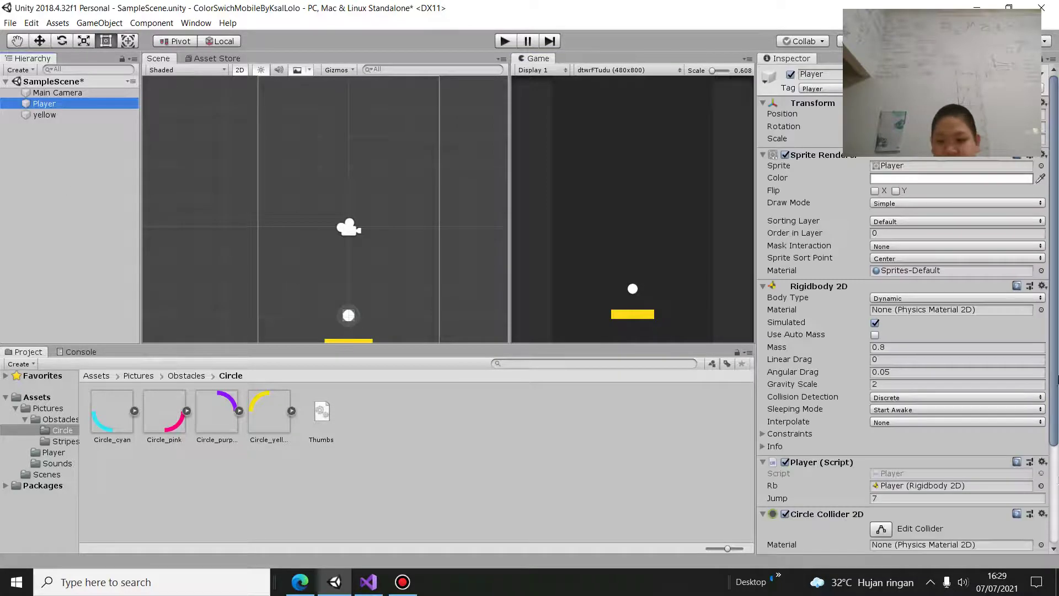
{"action": "scroll", "coordinate": [907, 309], "scroll_direction": "down", "scroll_amount": 3}
{"action": "scroll", "coordinate": [597, 307], "scroll_direction": "up", "scroll_amount": 1}
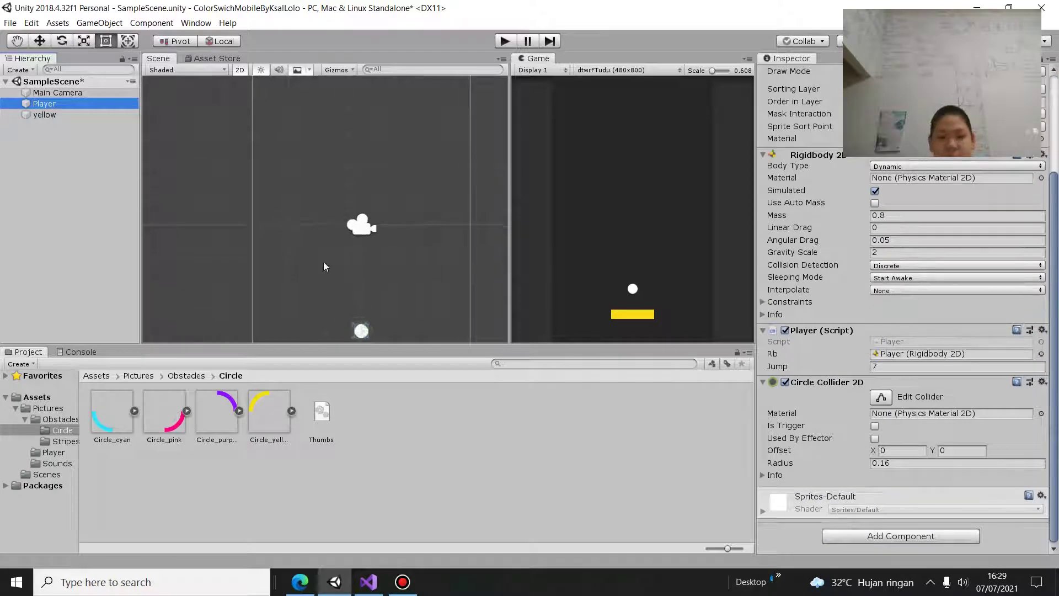
{"action": "scroll", "coordinate": [424, 265], "scroll_direction": "down", "scroll_amount": 3}
{"action": "left_click", "coordinate": [313, 200]}
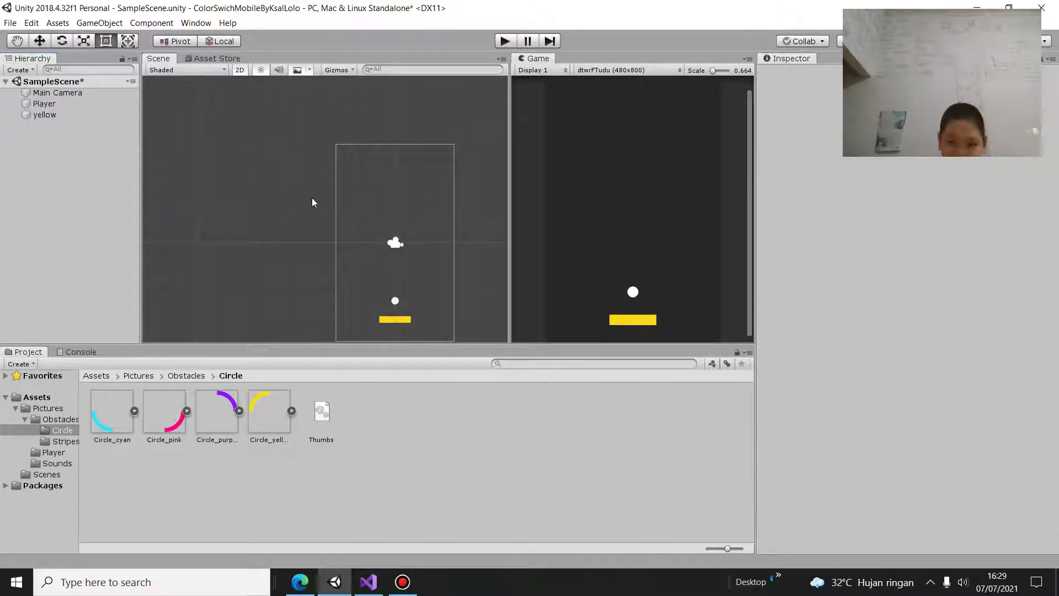
{"action": "left_click", "coordinate": [37, 396]}
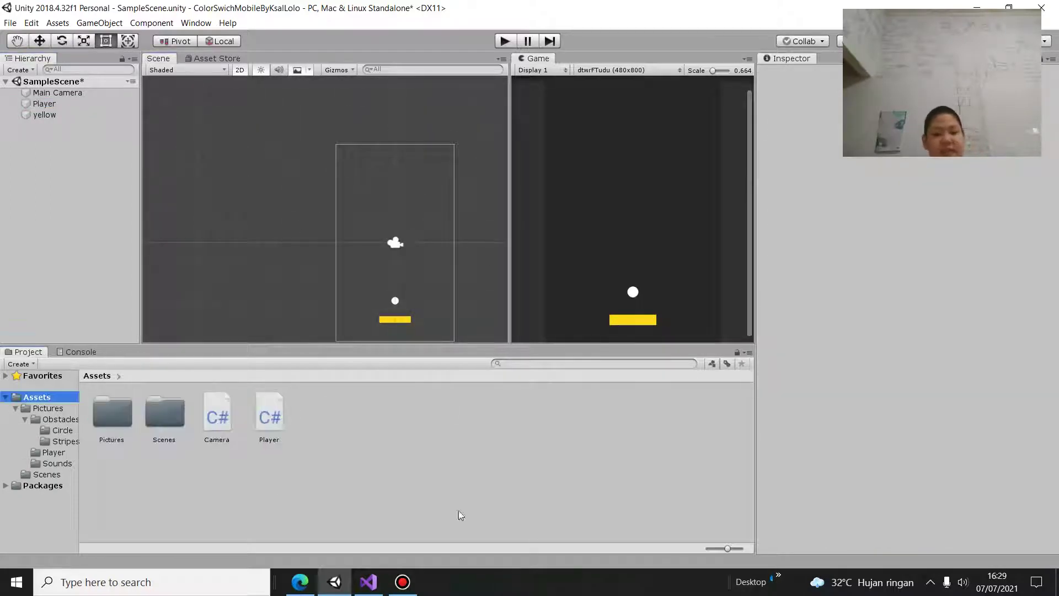
{"action": "left_click", "coordinate": [257, 414]}
{"action": "double_click", "coordinate": [256, 414]}
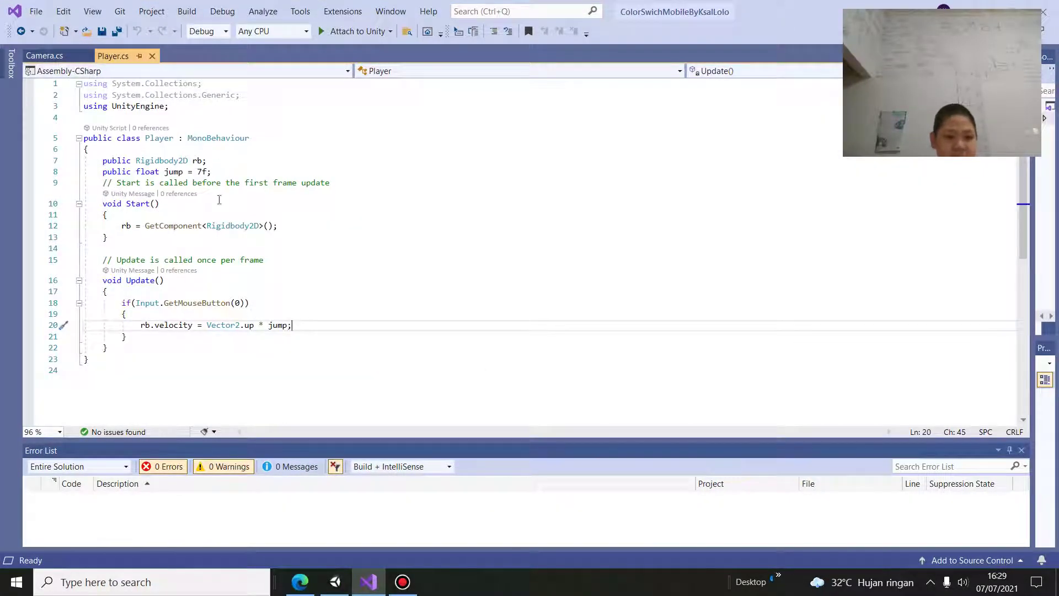
Step: Add a 'public string ActiveColor;' field on a new line below the jump field
{"action": "left_click", "coordinate": [230, 172]}
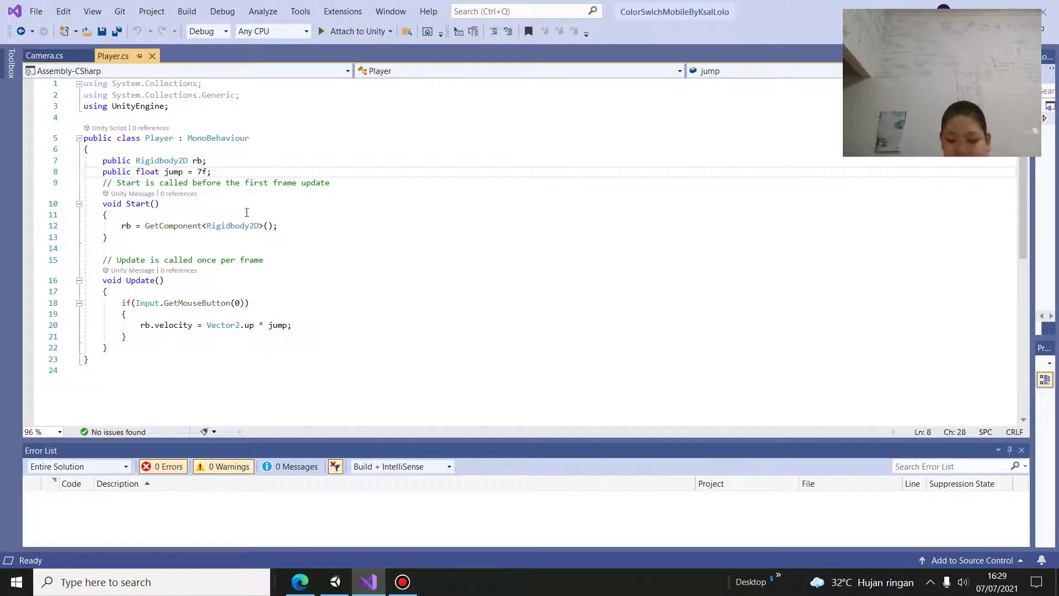
{"action": "key", "text": "Return"}
{"action": "type", "text": "public"}
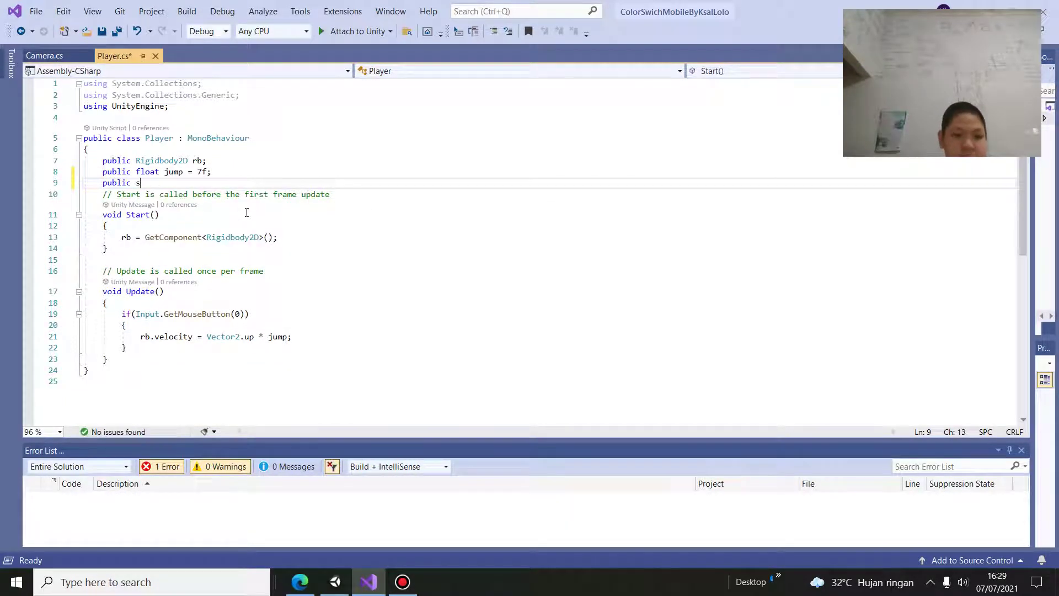
{"action": "type", "text": " string"}
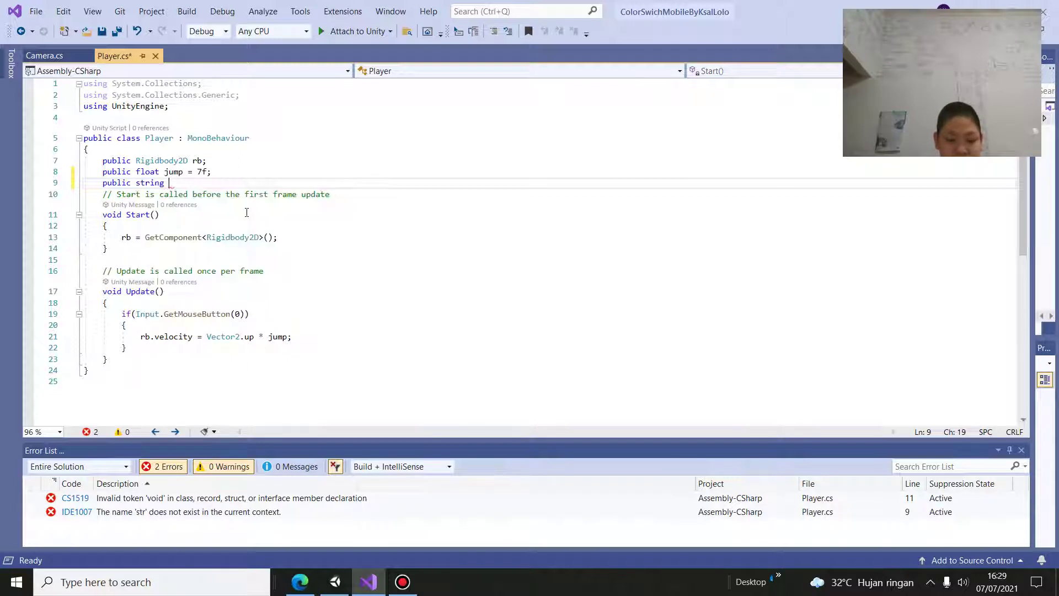
{"action": "type", "text": " ActiveCol"}
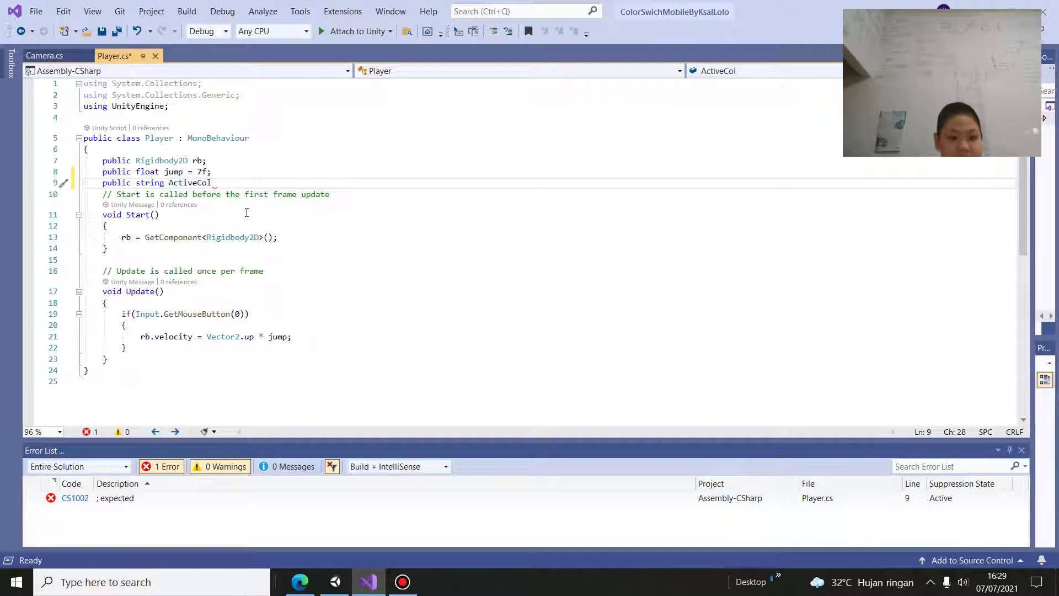
{"action": "type", "text": "or;"}
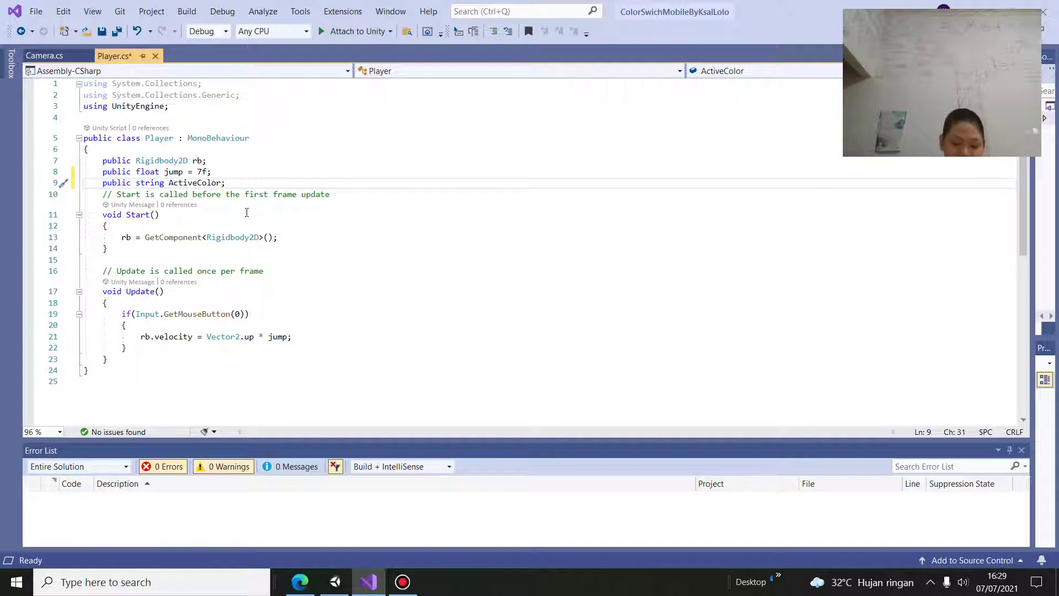
{"action": "key", "text": "Up"}
{"action": "key", "text": "Up"}
Step: Move the public Rigidbody2D rb field declaration below the ActiveColor field
{"action": "key", "text": "alt"}
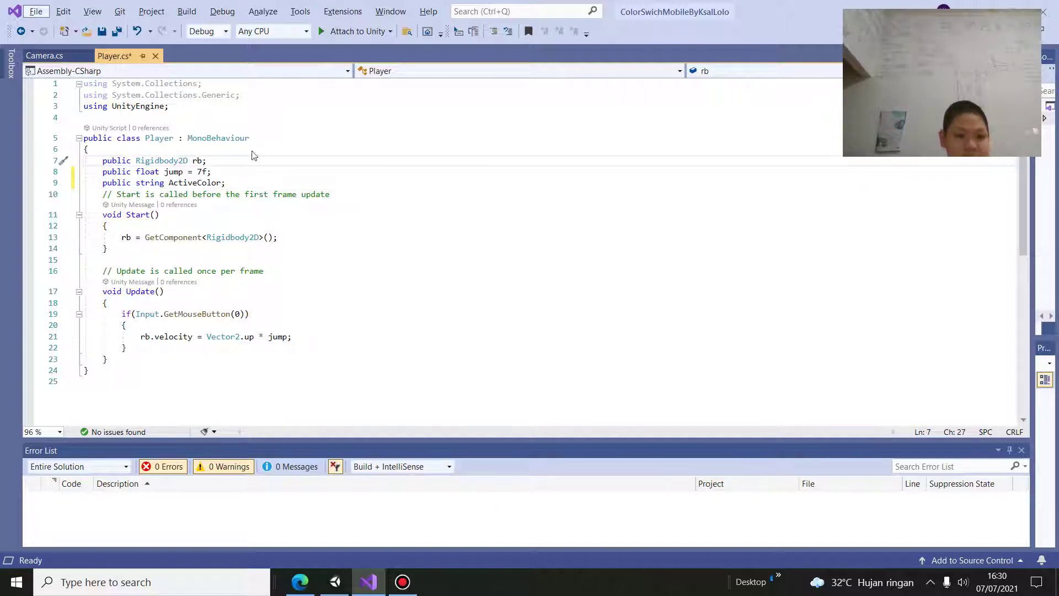
{"action": "left_click_drag", "start_coordinate": [94, 160], "coordinate": [221, 160]}
{"action": "key", "text": "ctrl+c"}
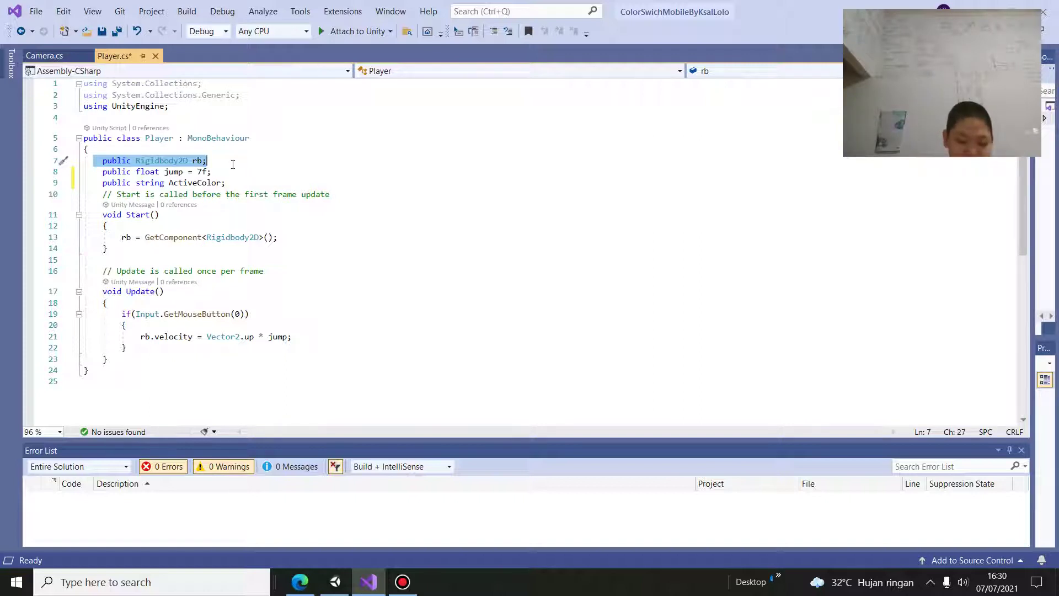
{"action": "key", "text": "Delete"}
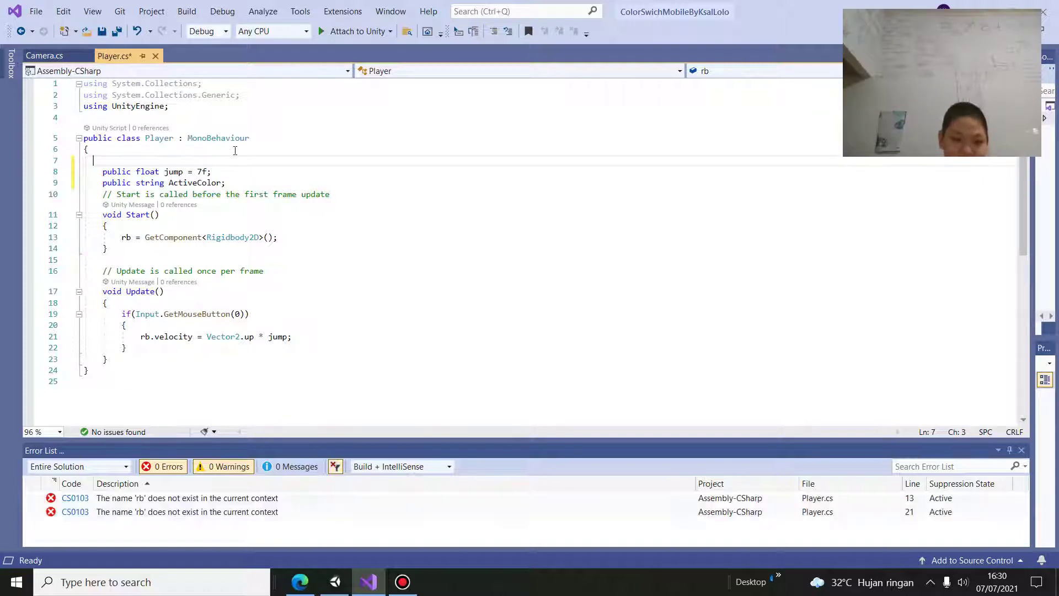
{"action": "left_click", "coordinate": [328, 178]}
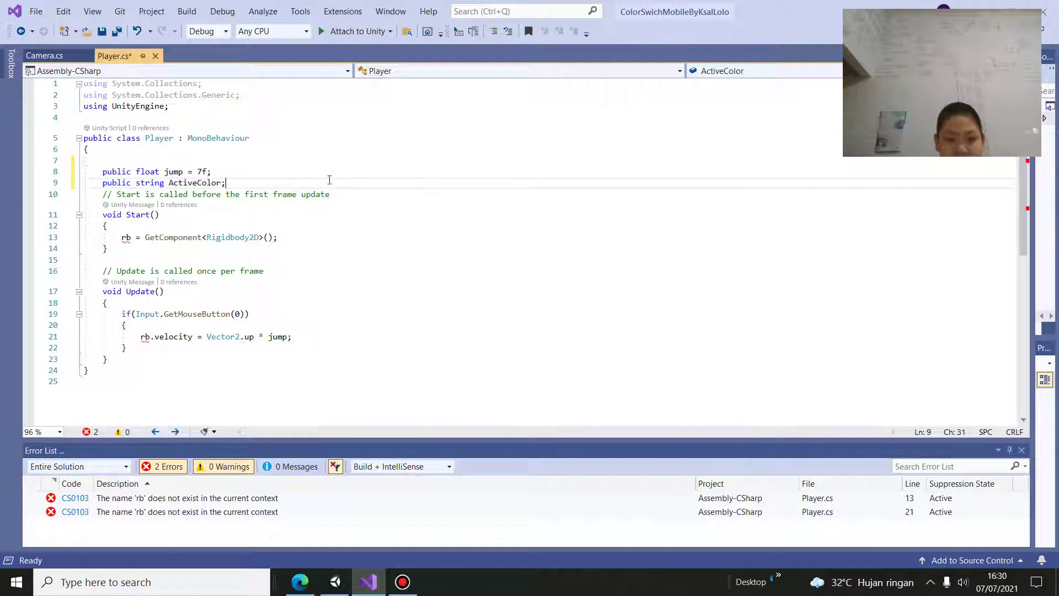
{"action": "key", "text": "Return"}
{"action": "key", "text": "Return"}
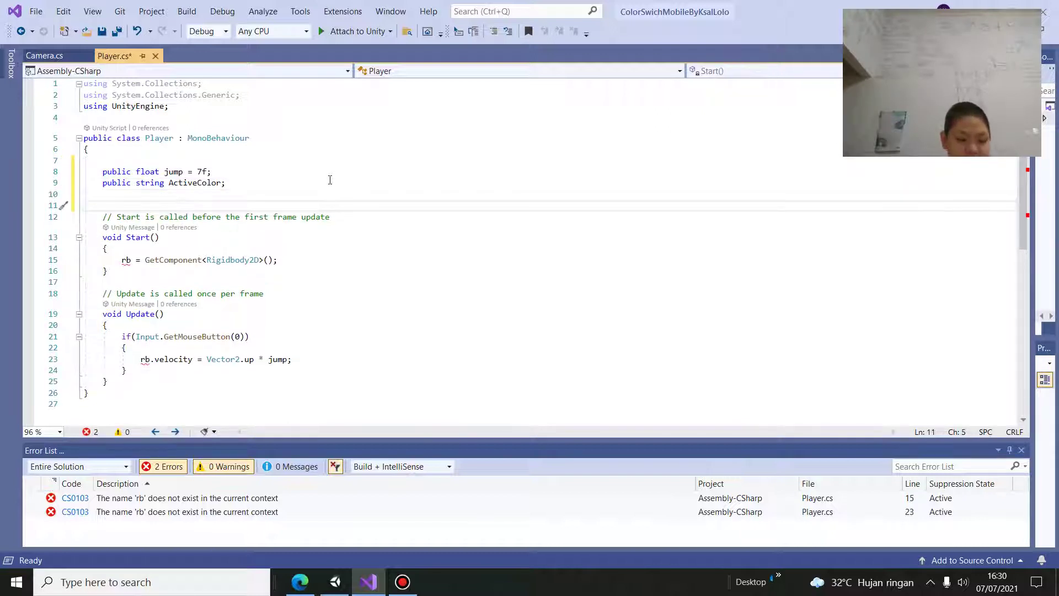
{"action": "key", "text": "ctrl+v"}
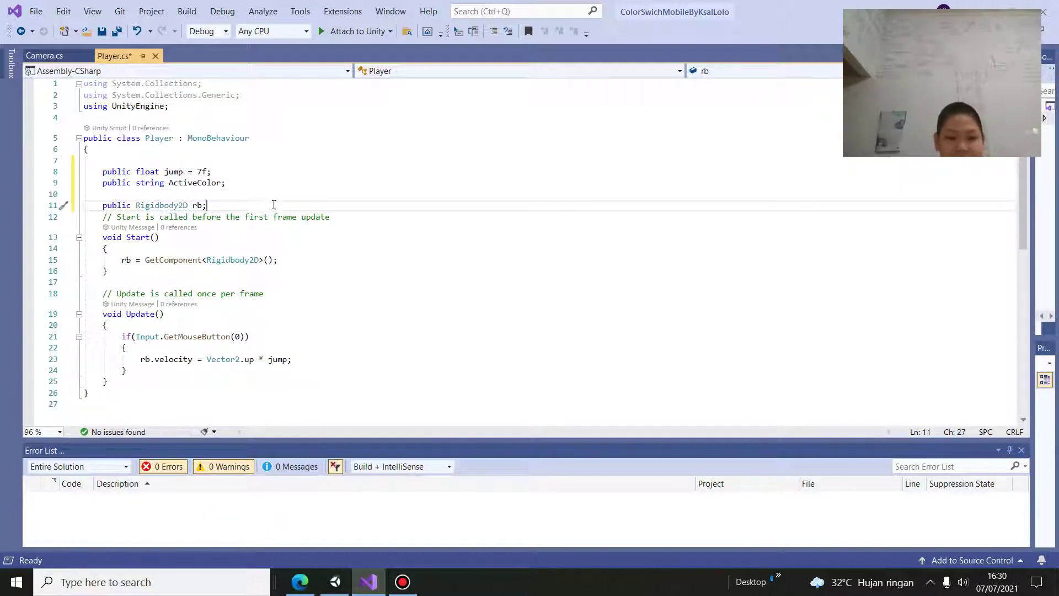
{"action": "key", "text": "Return"}
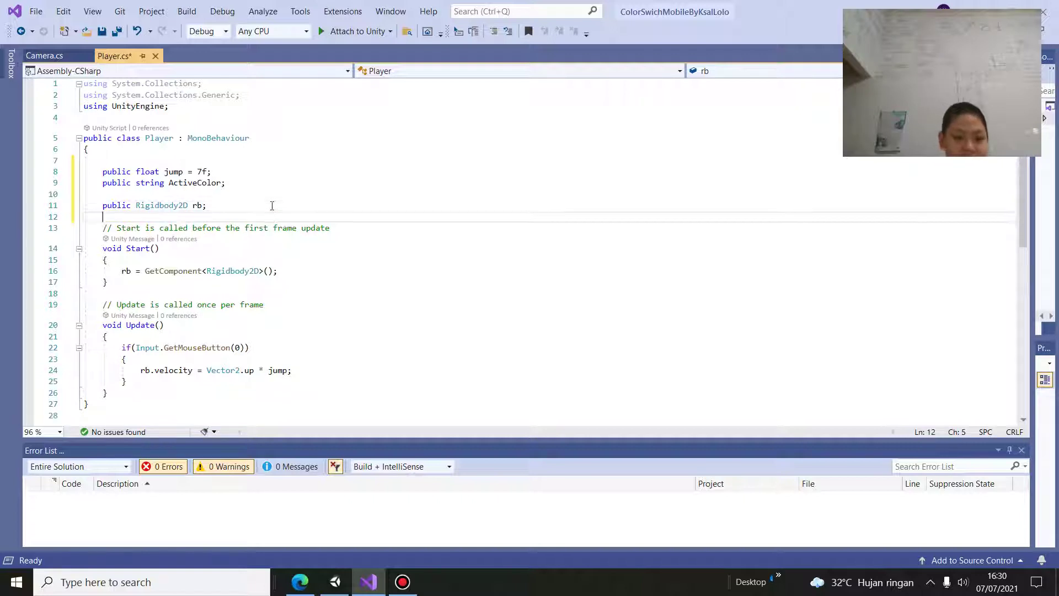
Step: Declare a 'private string[] clorsName;' field below rb, followed by a blank line
{"action": "type", "text": "pri"}
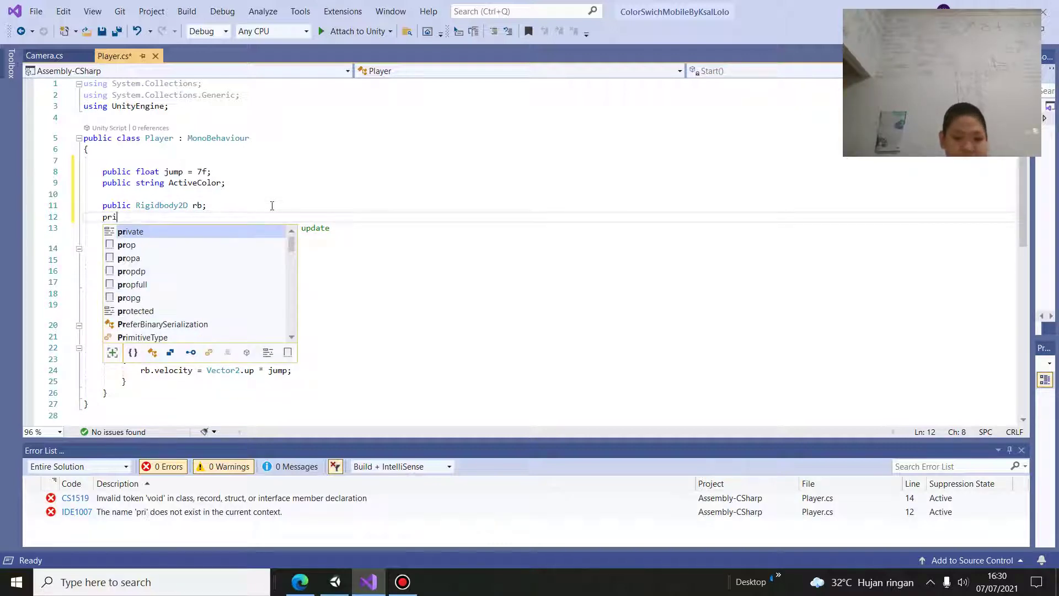
{"action": "type", "text": "vate"}
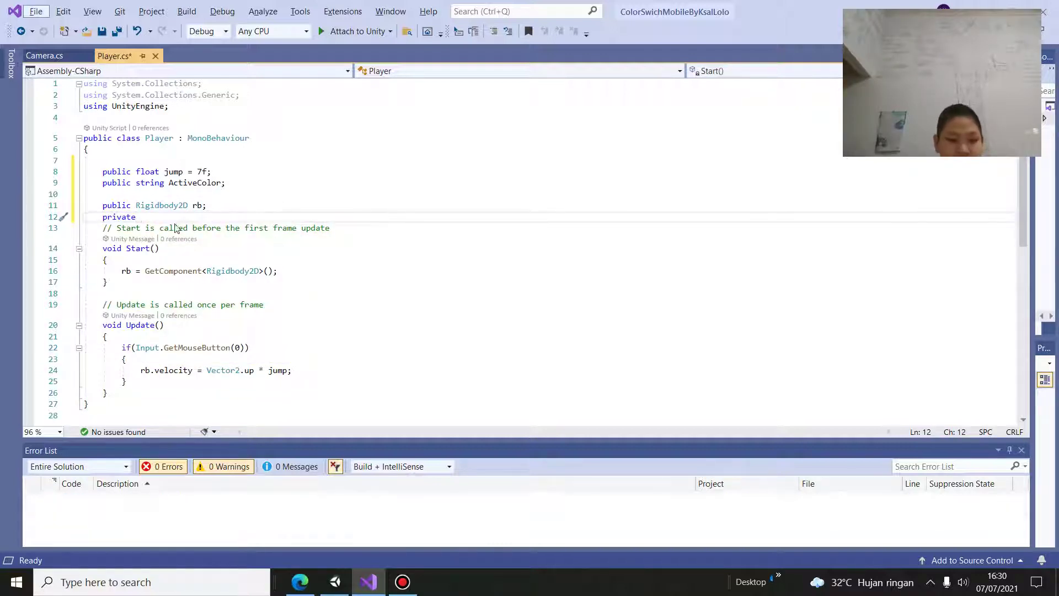
{"action": "type", "text": " str"}
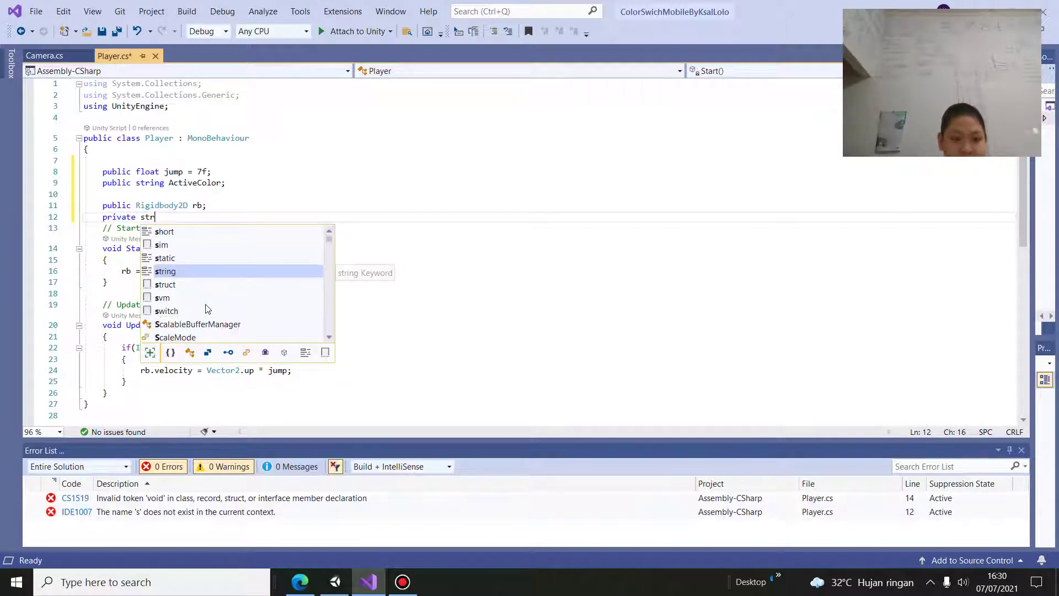
{"action": "type", "text": "ing["}
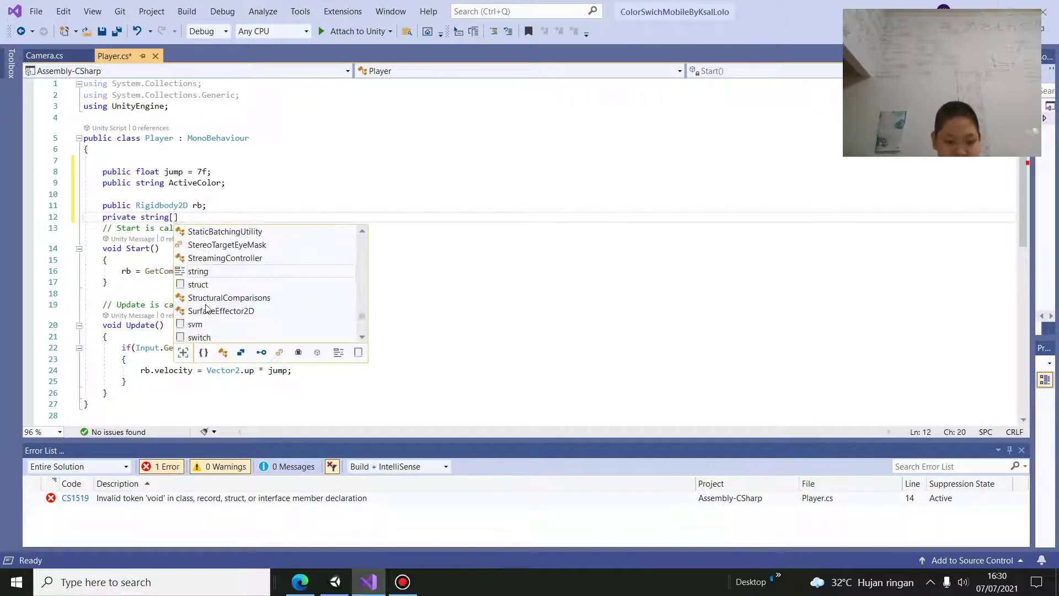
{"action": "key", "text": "Escape"}
{"action": "left_click", "coordinate": [184, 218]}
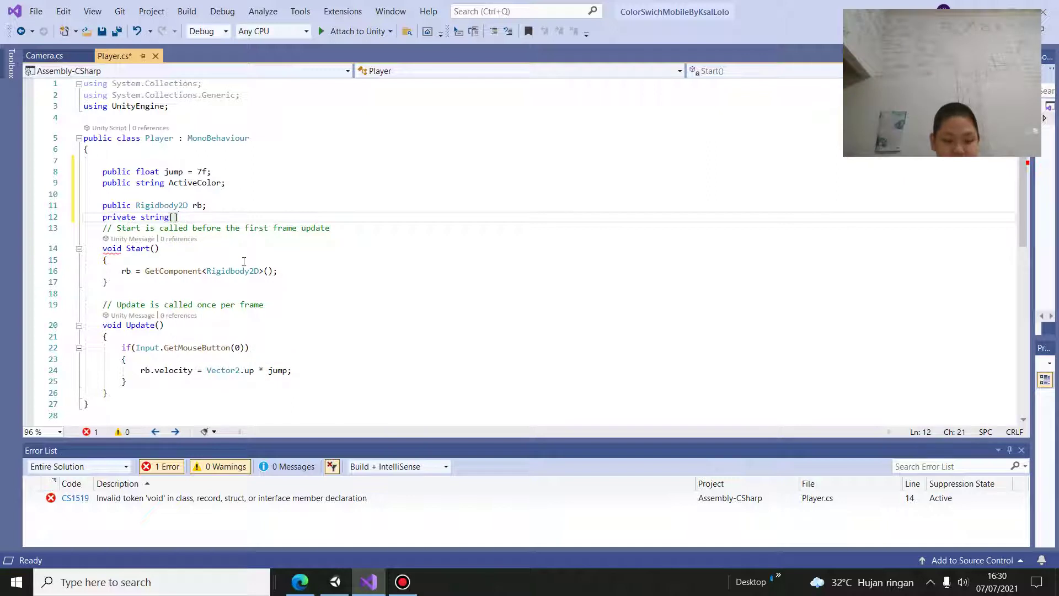
{"action": "type", "text": " C"}
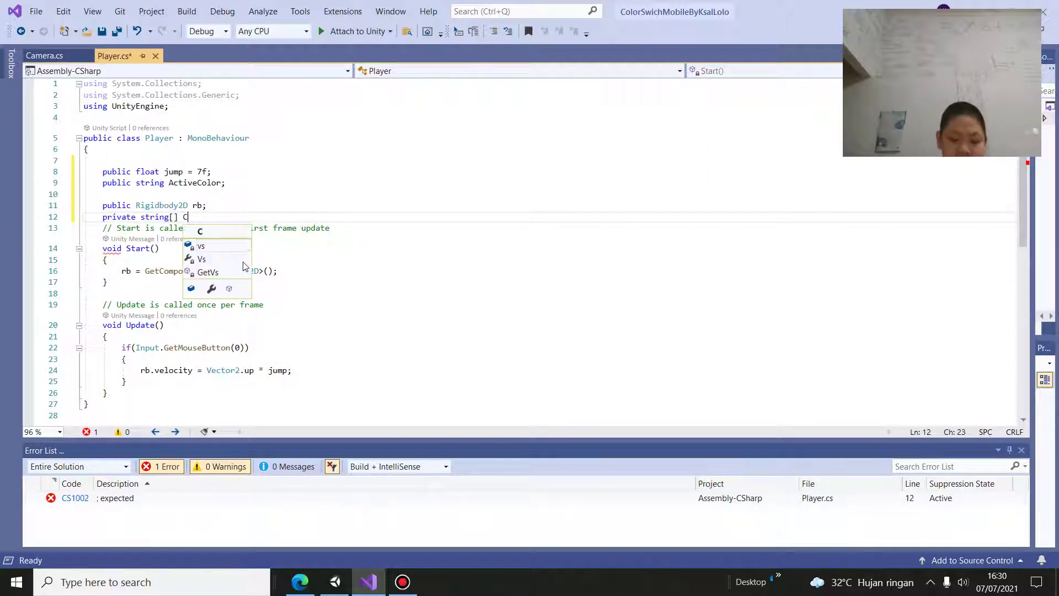
{"action": "type", "text": "lors"}
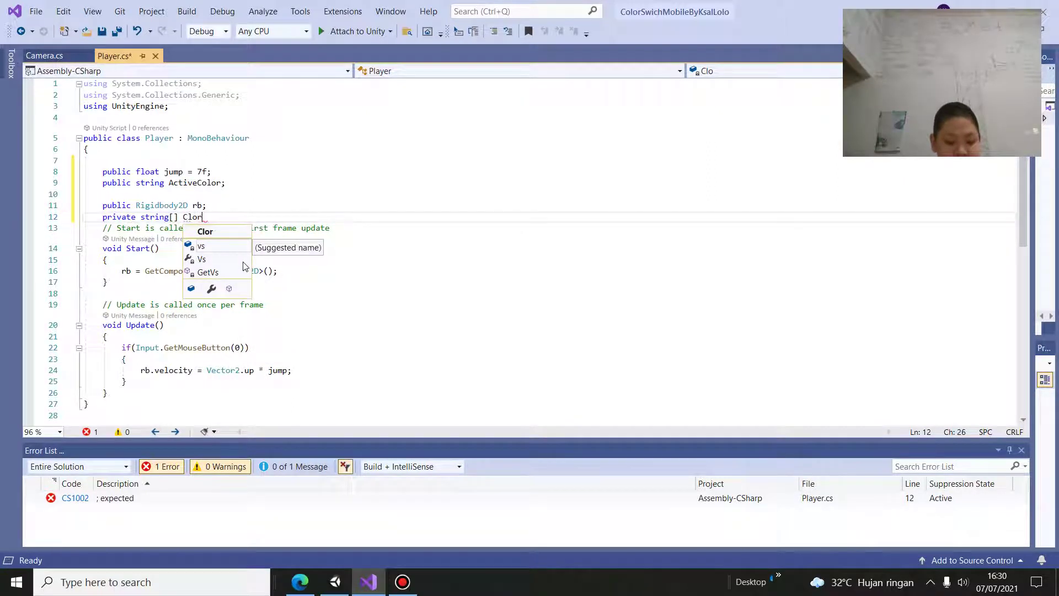
{"action": "type", "text": "Nam"}
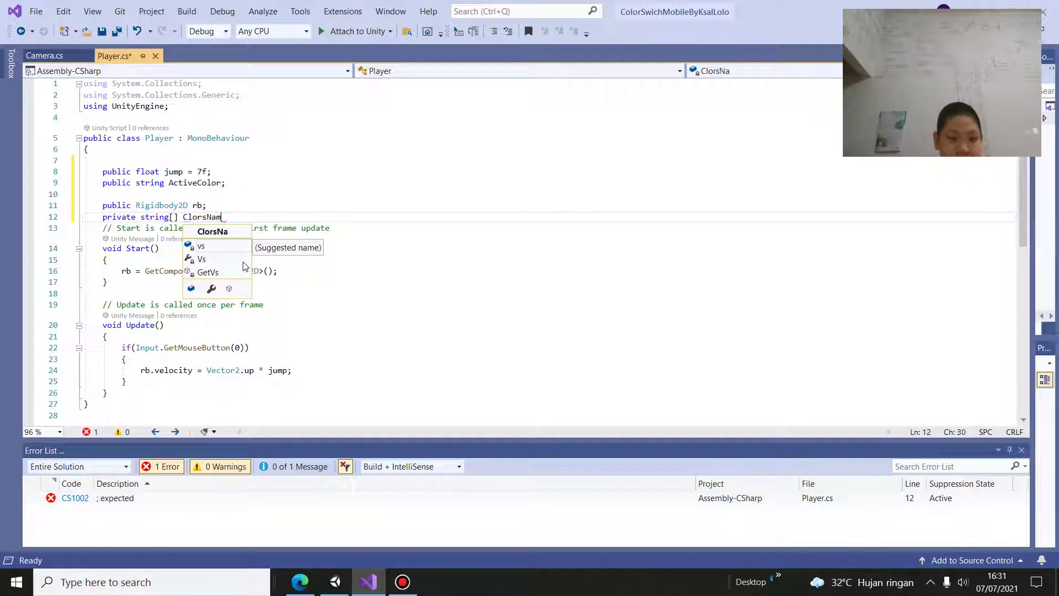
{"action": "type", "text": "e;"}
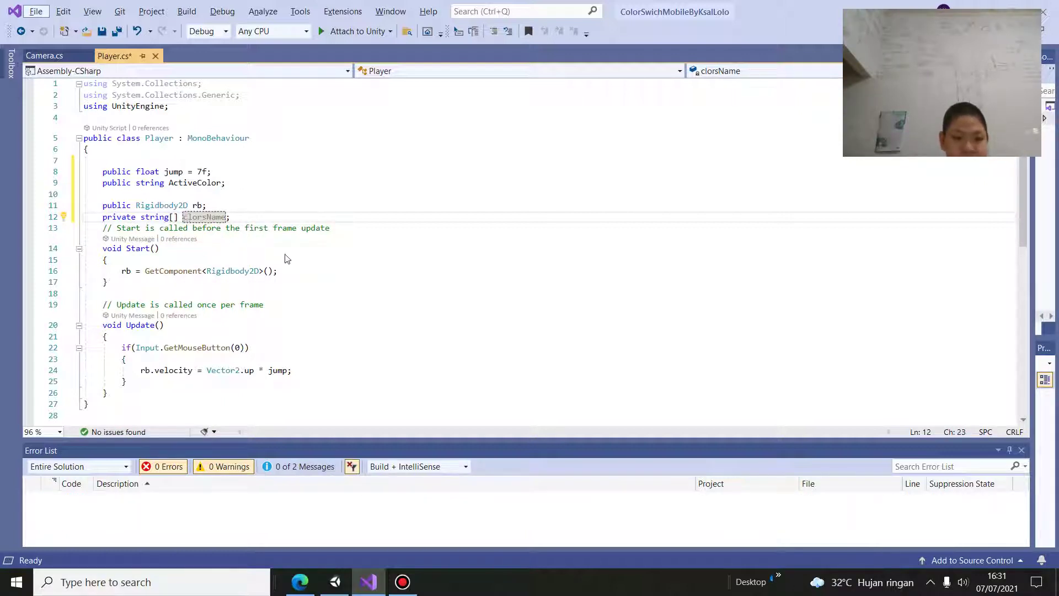
{"action": "left_click", "coordinate": [295, 235]}
{"action": "left_click", "coordinate": [333, 220]}
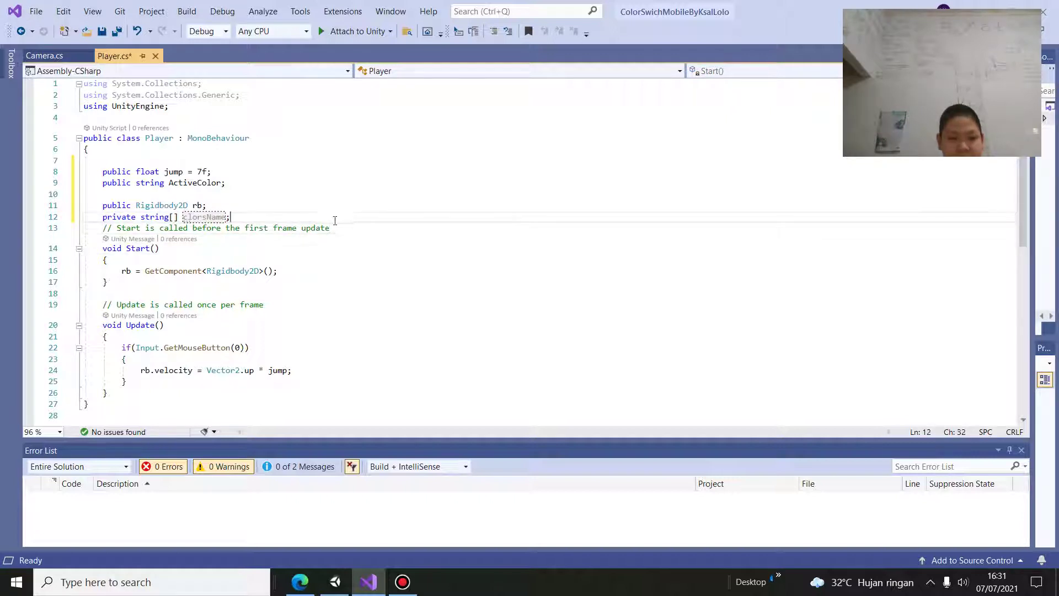
Step: Insert an Awake() method stub and start a statement referencing the array field
{"action": "key", "text": "Return"}
{"action": "key", "text": "Return"}
{"action": "key", "text": "Return"}
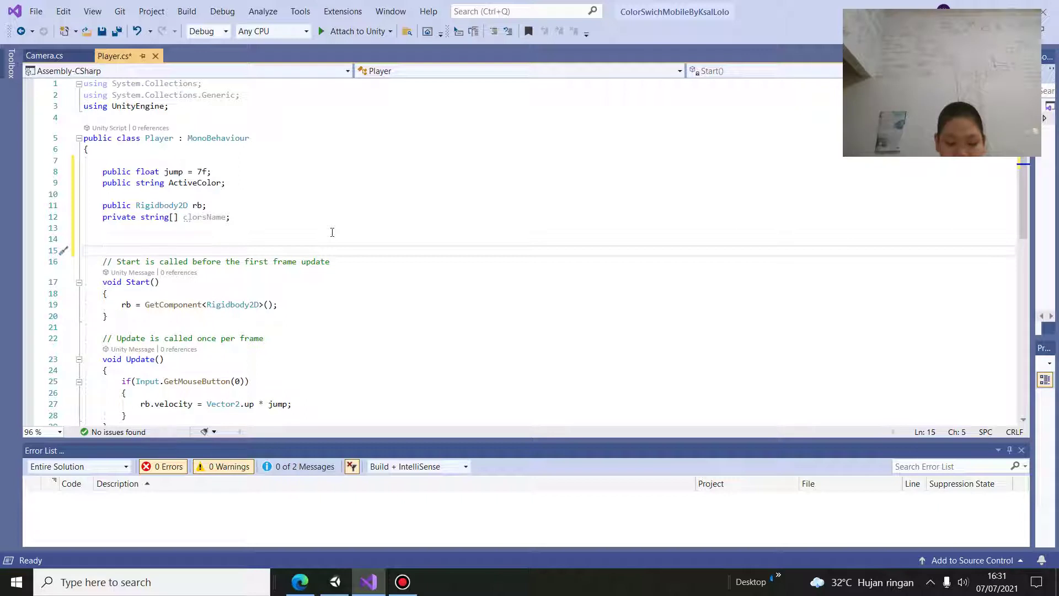
{"action": "type", "text": "awa"}
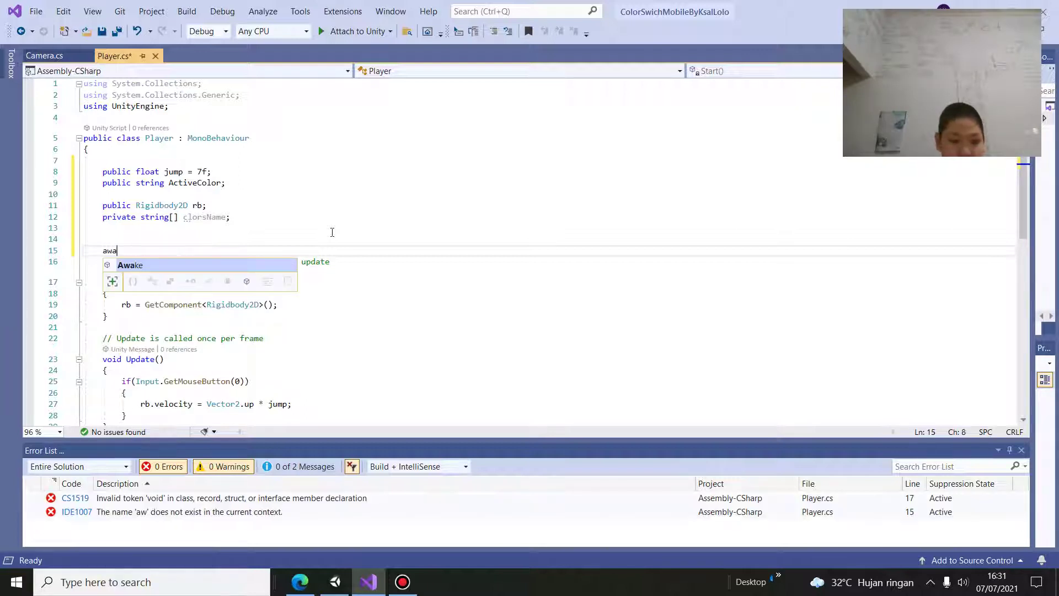
{"action": "key", "text": "Tab"}
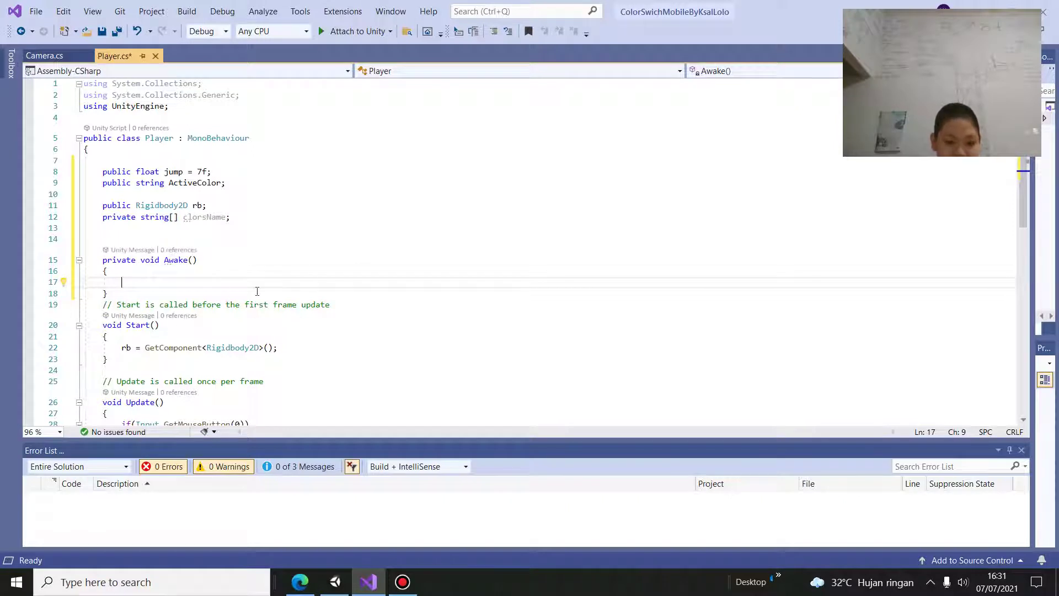
{"action": "type", "text": "c"}
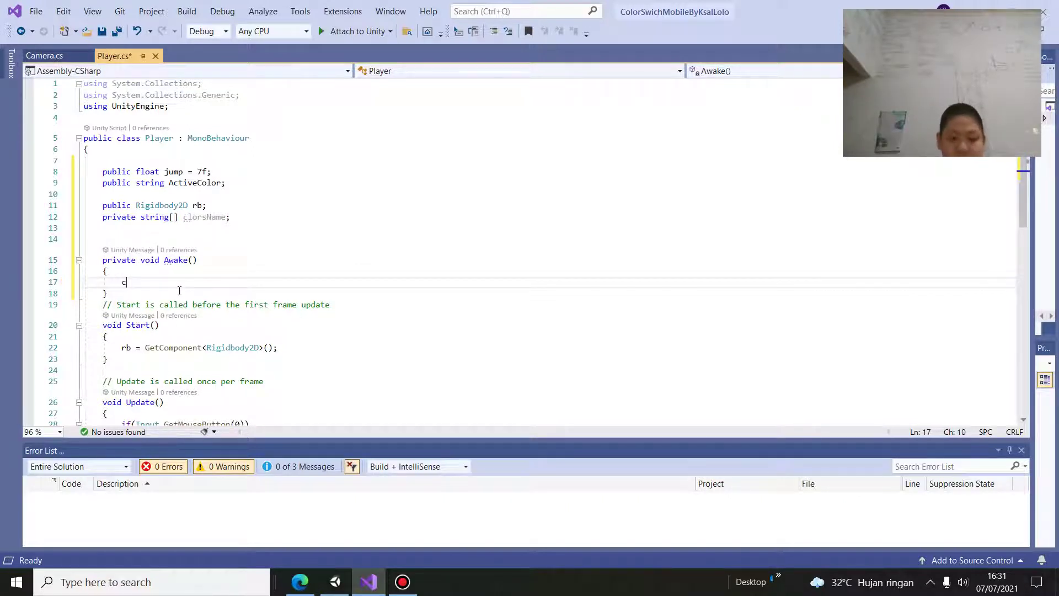
{"action": "type", "text": "olo"}
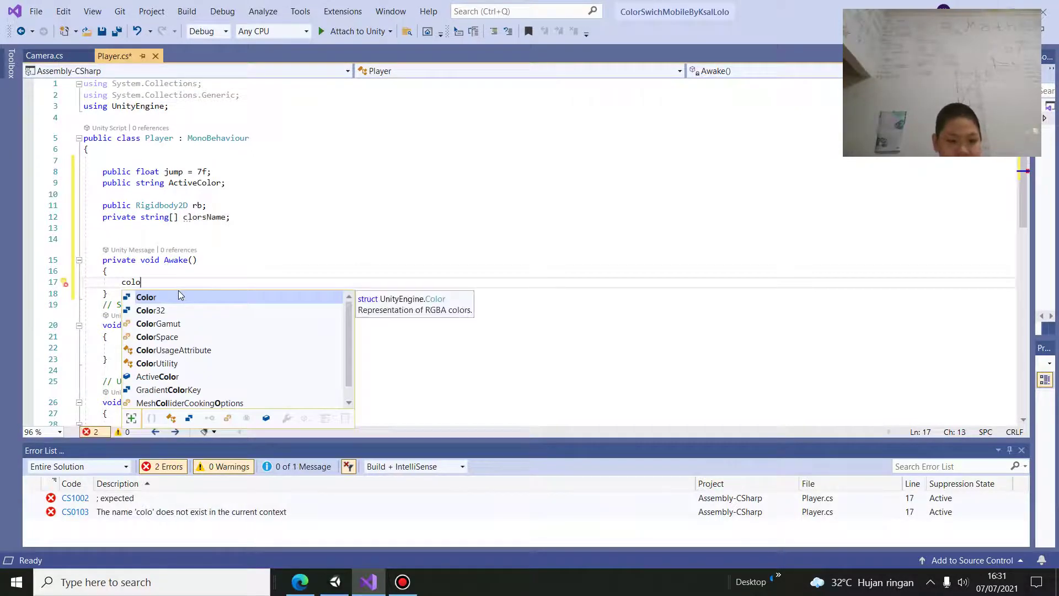
{"action": "type", "text": "na"}
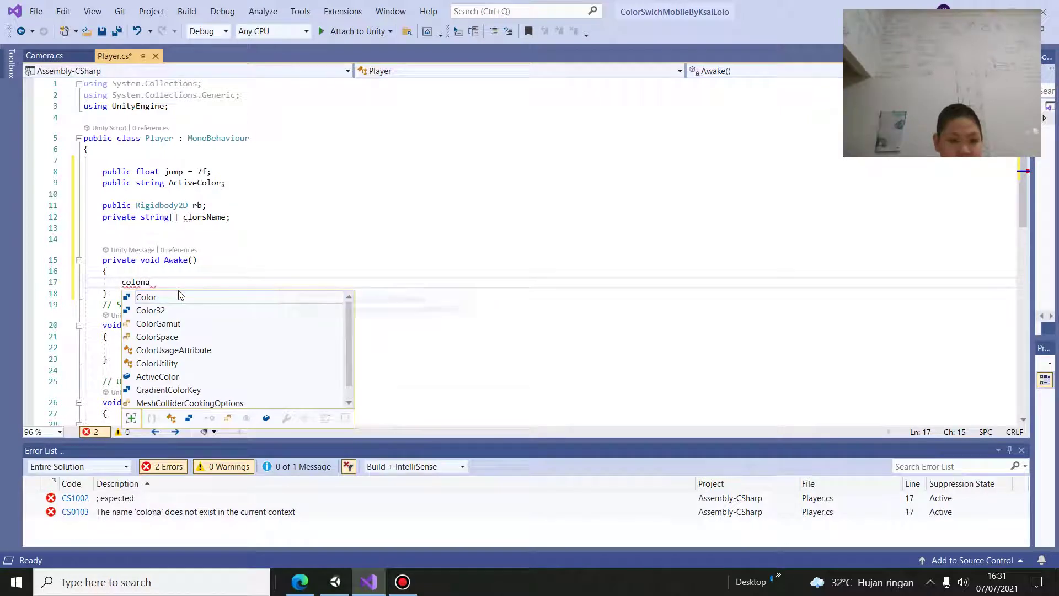
{"action": "key", "text": "BackSpace"}
{"action": "key", "text": "BackSpace"}
{"action": "key", "text": "BackSpace"}
{"action": "key", "text": "BackSpace"}
{"action": "key", "text": "BackSpace"}
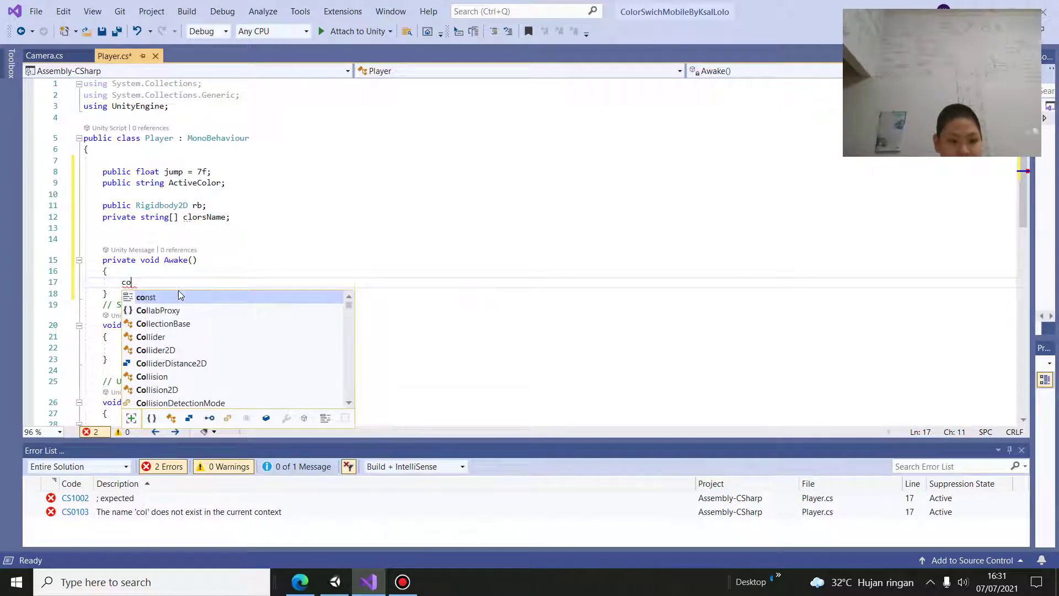
{"action": "type", "text": "lo"}
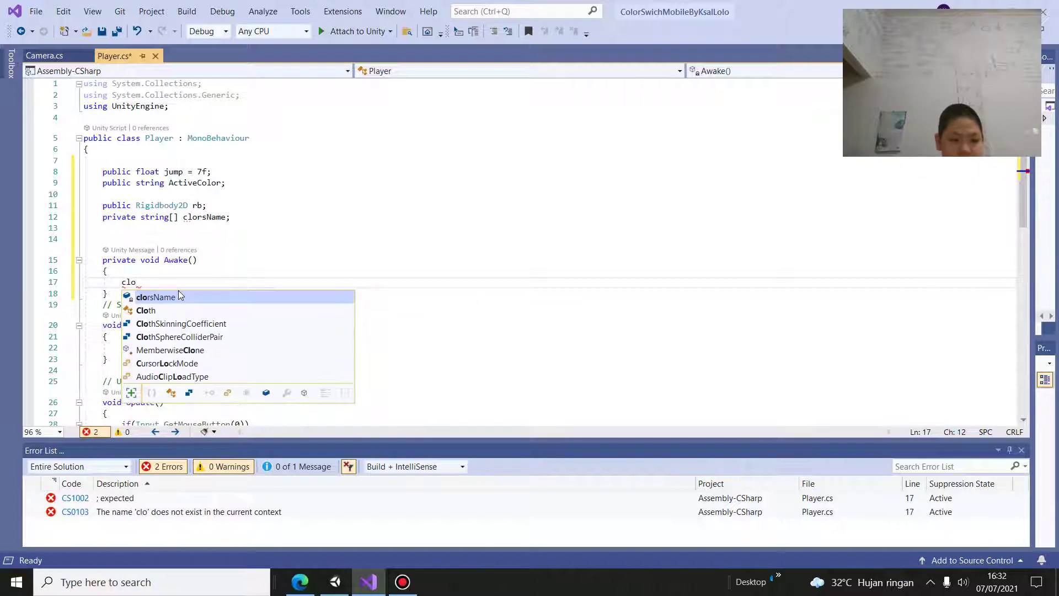
{"action": "key", "text": "Tab"}
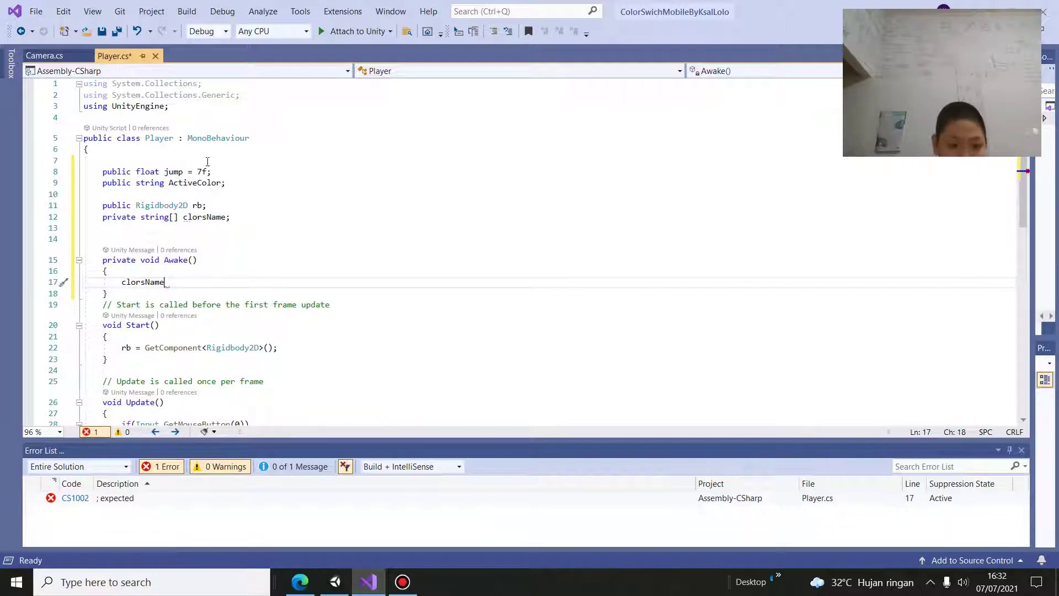
Step: Fix the field's spelling from clorsName to colorsName
{"action": "left_click", "coordinate": [194, 222]}
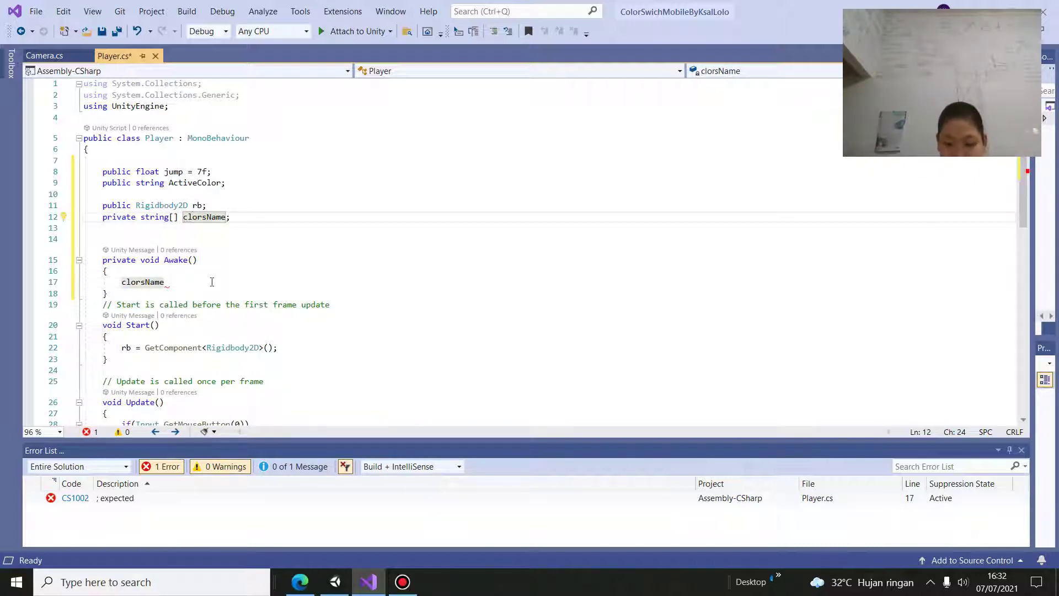
{"action": "key", "text": "BackSpace"}
{"action": "key", "text": "Right"}
{"action": "type", "text": "l"}
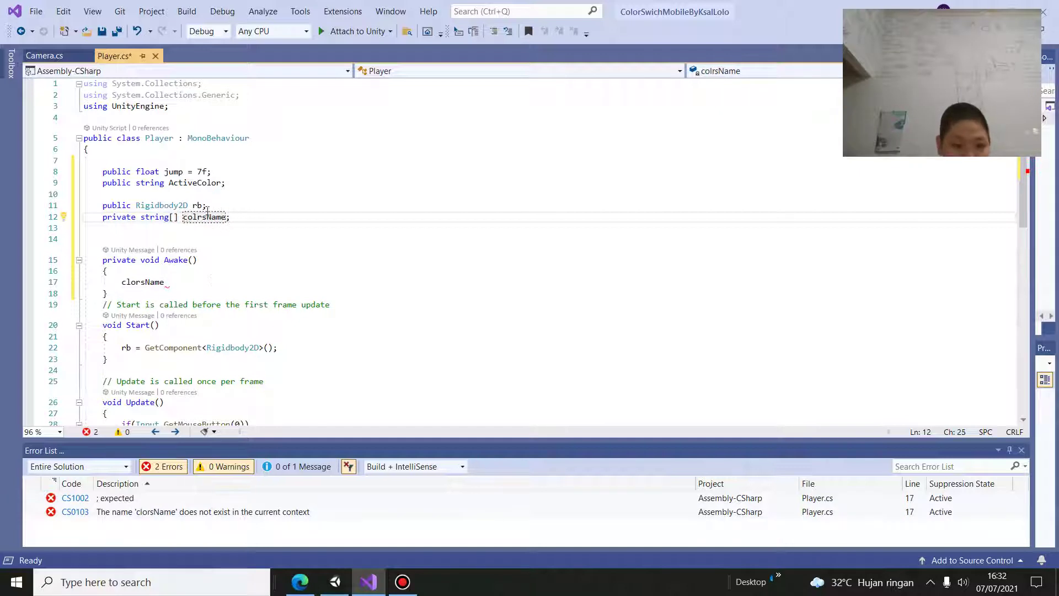
{"action": "type", "text": "0"}
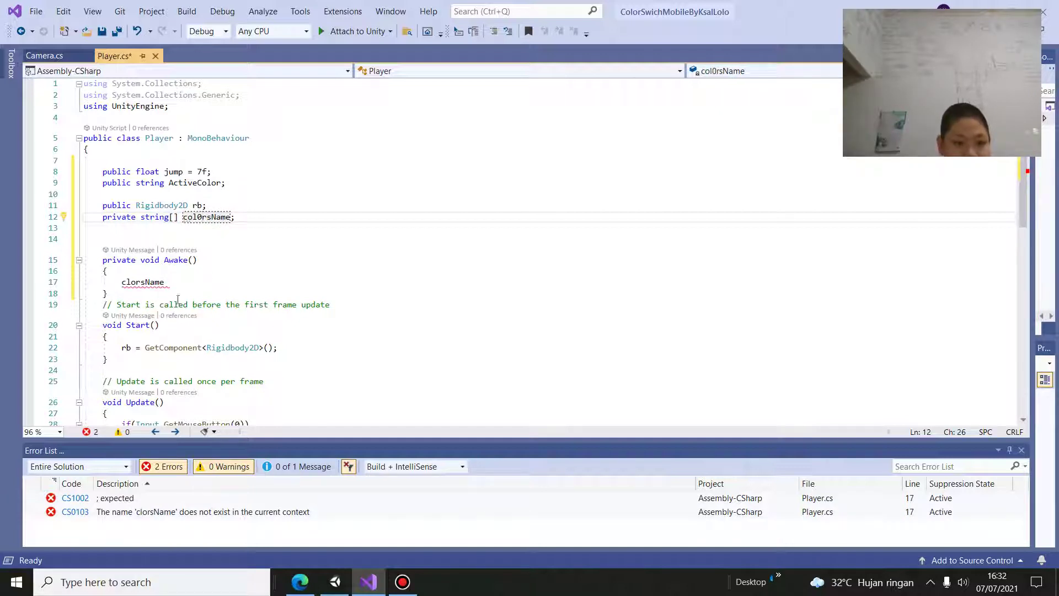
{"action": "key", "text": "BackSpace"}
{"action": "type", "text": "o"}
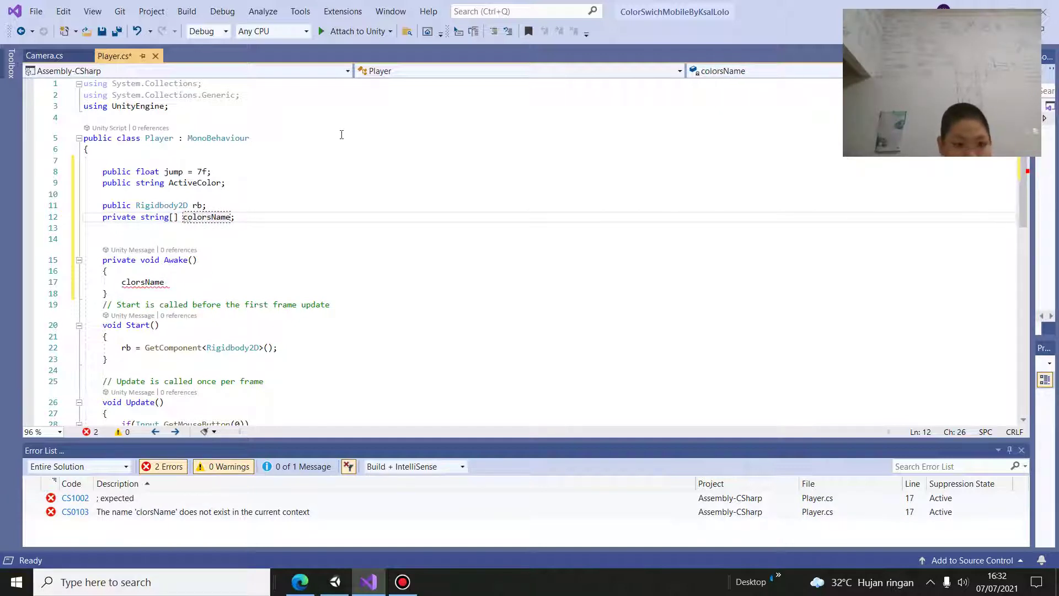
Step: Write 'colorsName = new string[4];' inside Awake and add blank lines below
{"action": "left_click", "coordinate": [202, 284]}
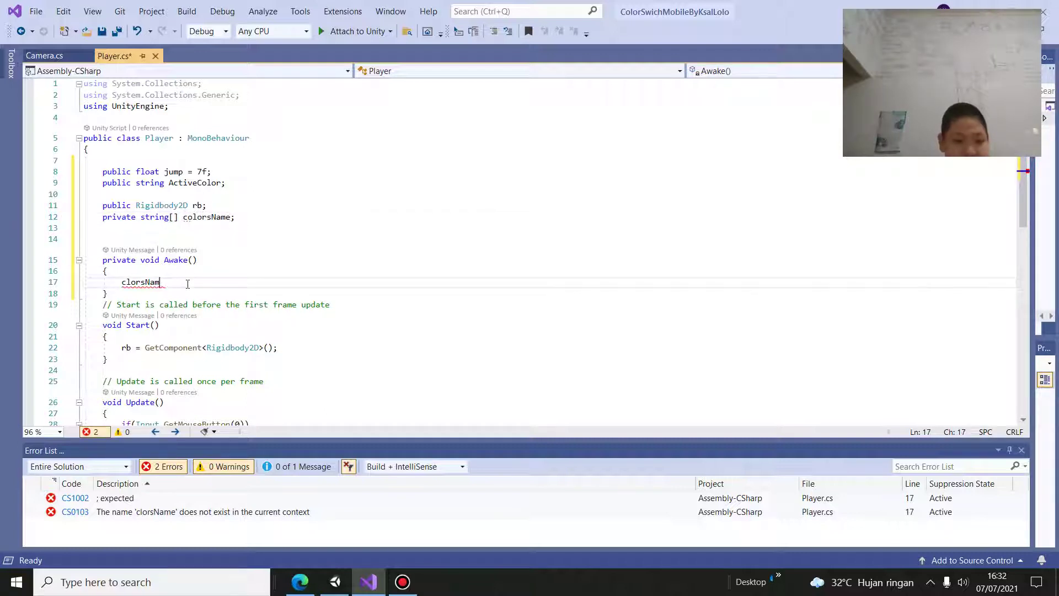
{"action": "key", "text": "BackSpace"}
{"action": "key", "text": "BackSpace"}
{"action": "key", "text": "BackSpace"}
{"action": "key", "text": "BackSpace"}
{"action": "key", "text": "BackSpace"}
{"action": "key", "text": "BackSpace"}
{"action": "key", "text": "BackSpace"}
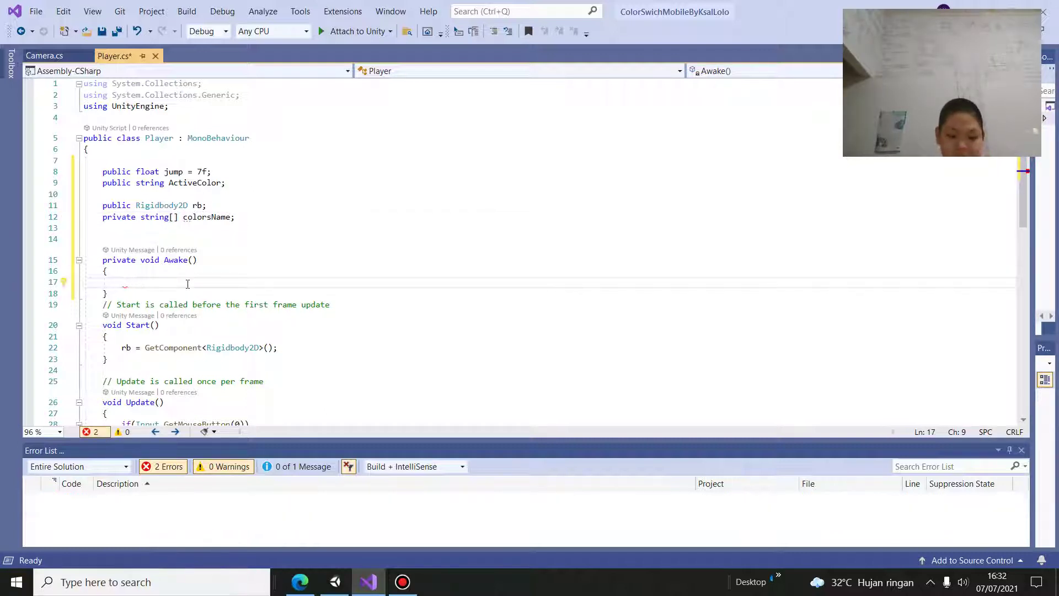
{"action": "type", "text": "colorsName"}
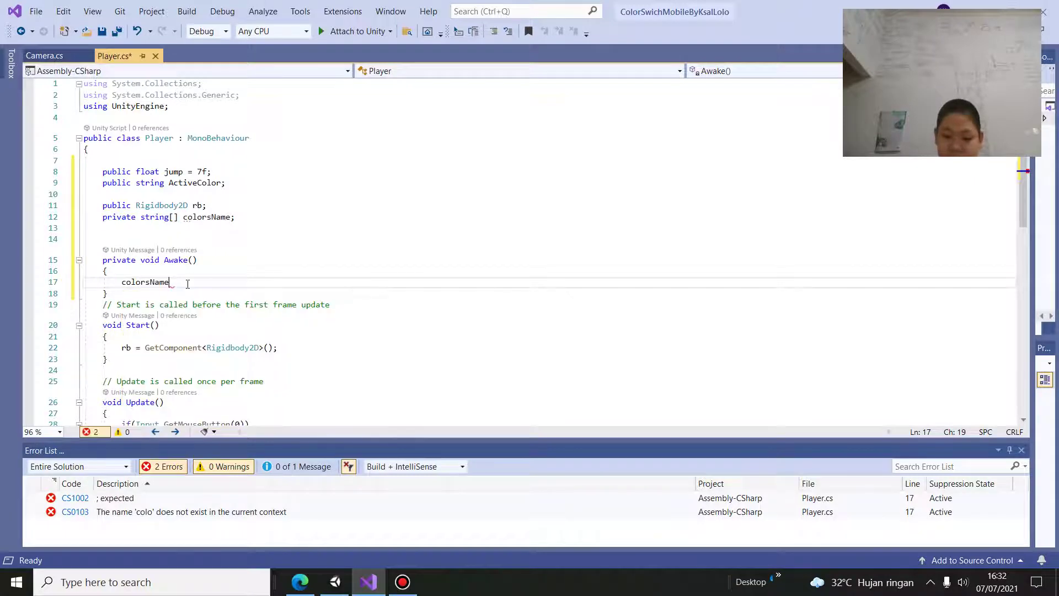
{"action": "left_click", "coordinate": [237, 276]}
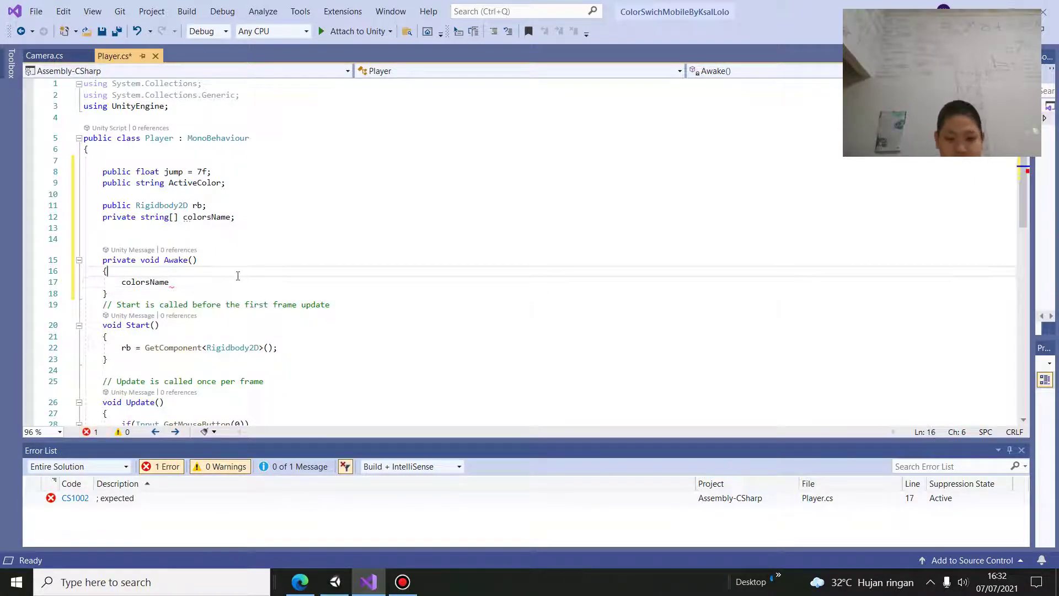
{"action": "left_click", "coordinate": [248, 283]}
{"action": "type", "text": "ne"}
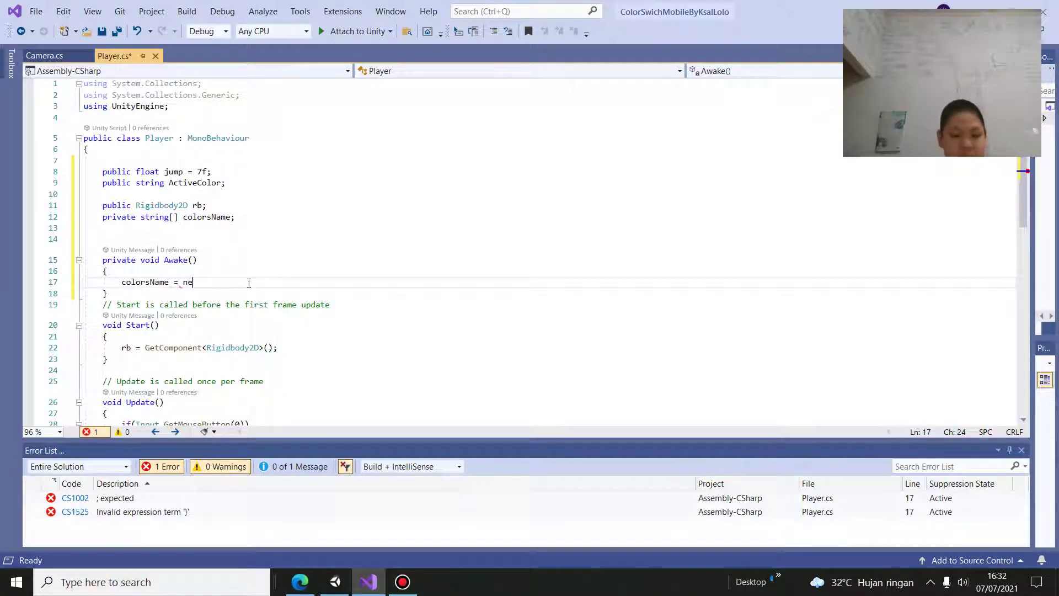
{"action": "type", "text": "w"}
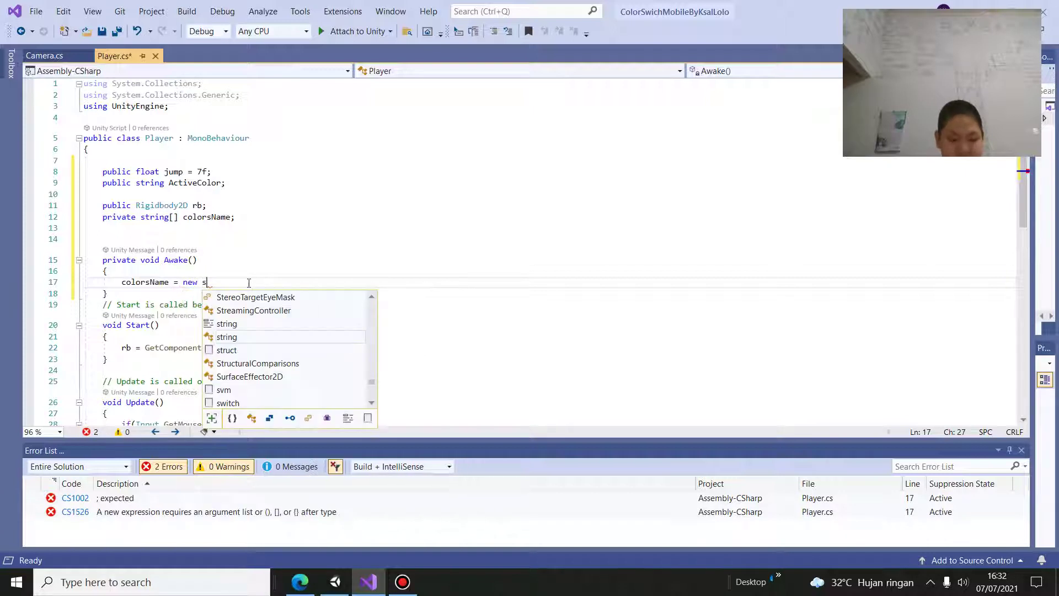
{"action": "type", "text": " string"}
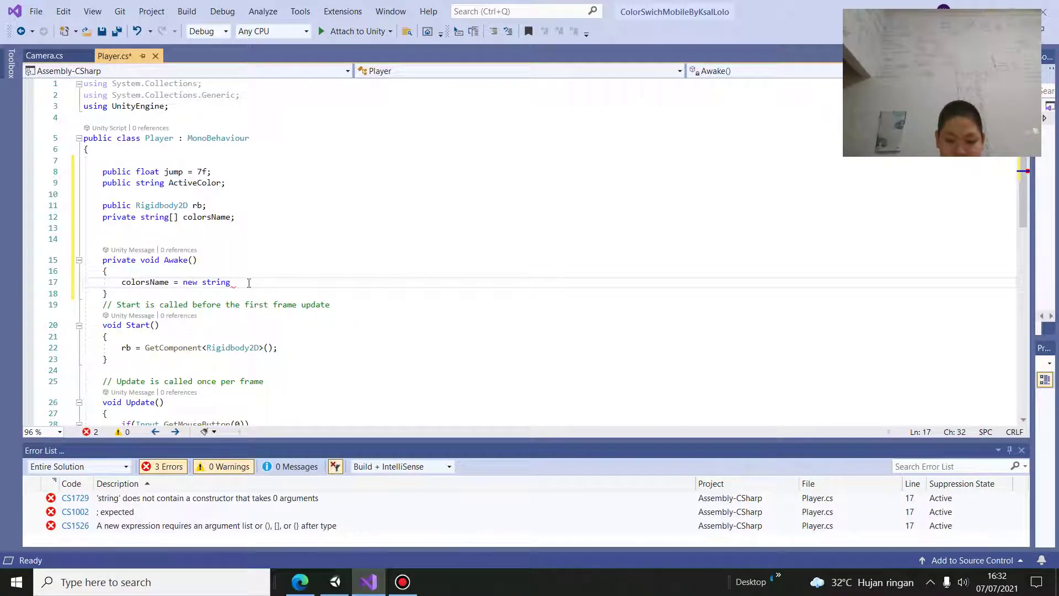
{"action": "type", "text": " ["}
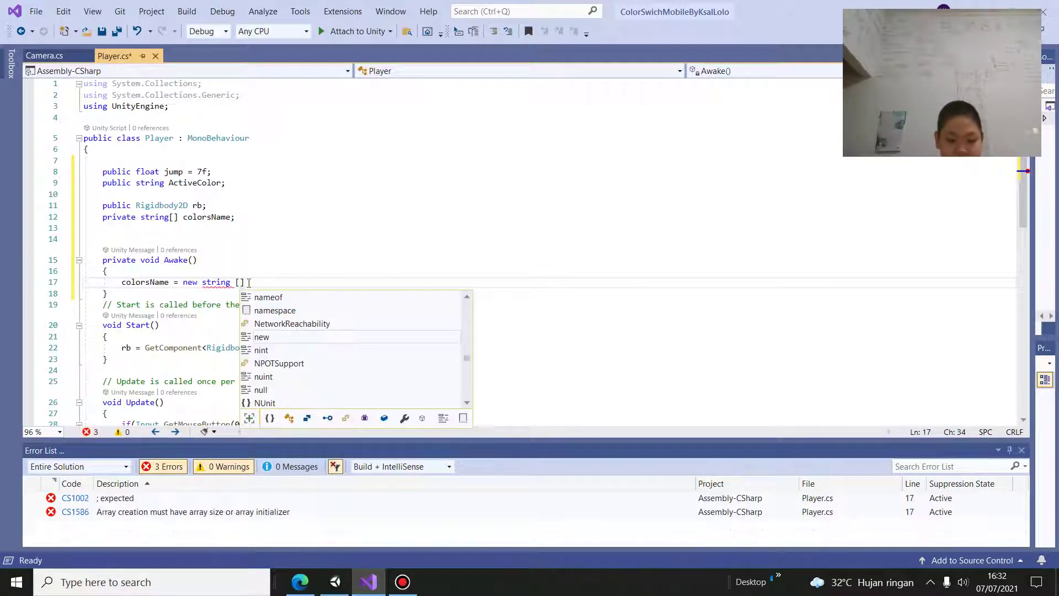
{"action": "type", "text": "4]"}
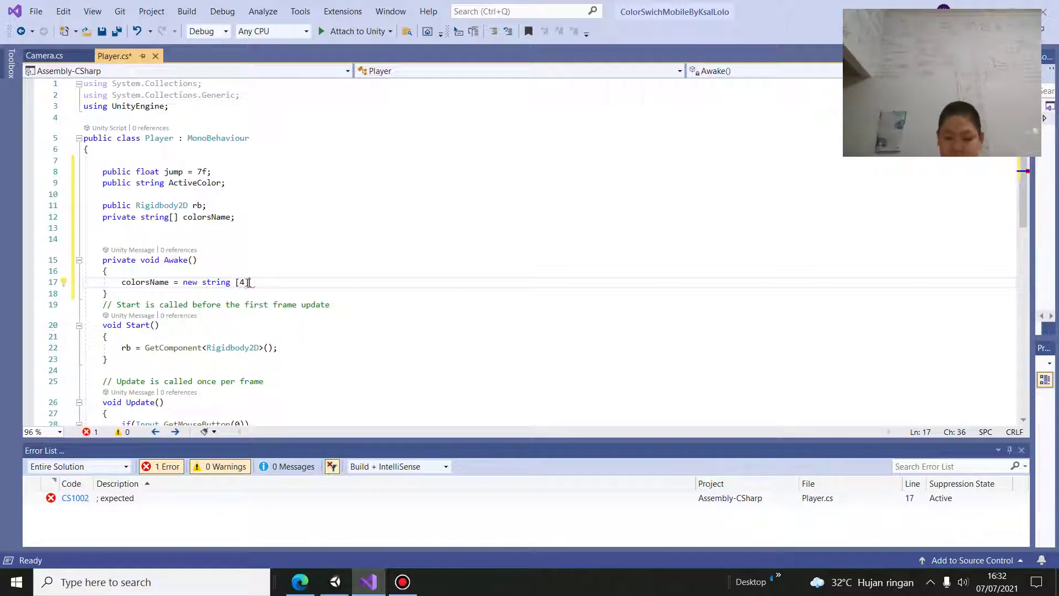
{"action": "type", "text": ";"}
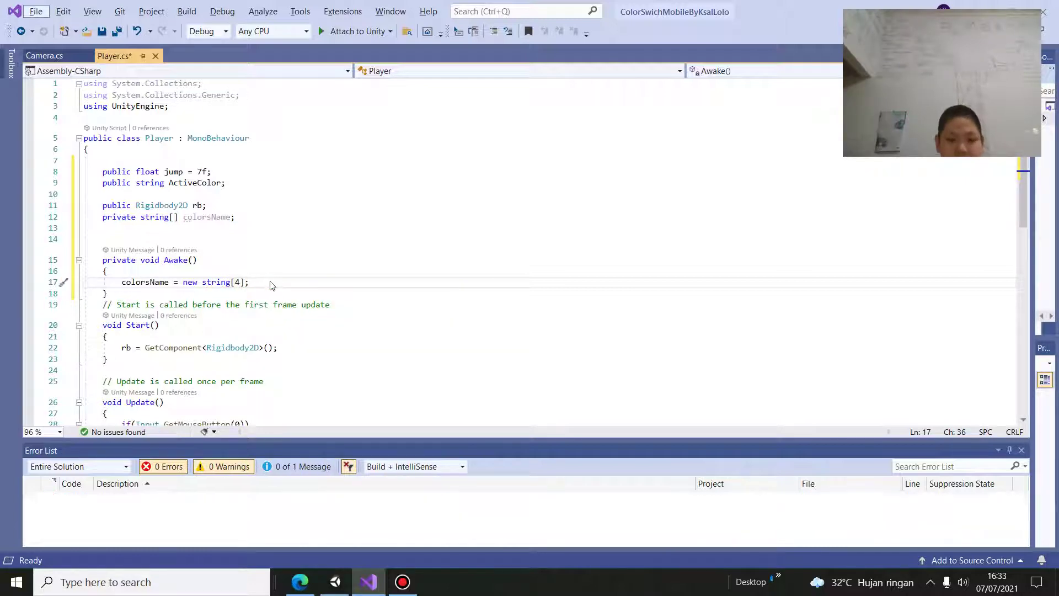
{"action": "key", "text": "Return"}
{"action": "key", "text": "Return"}
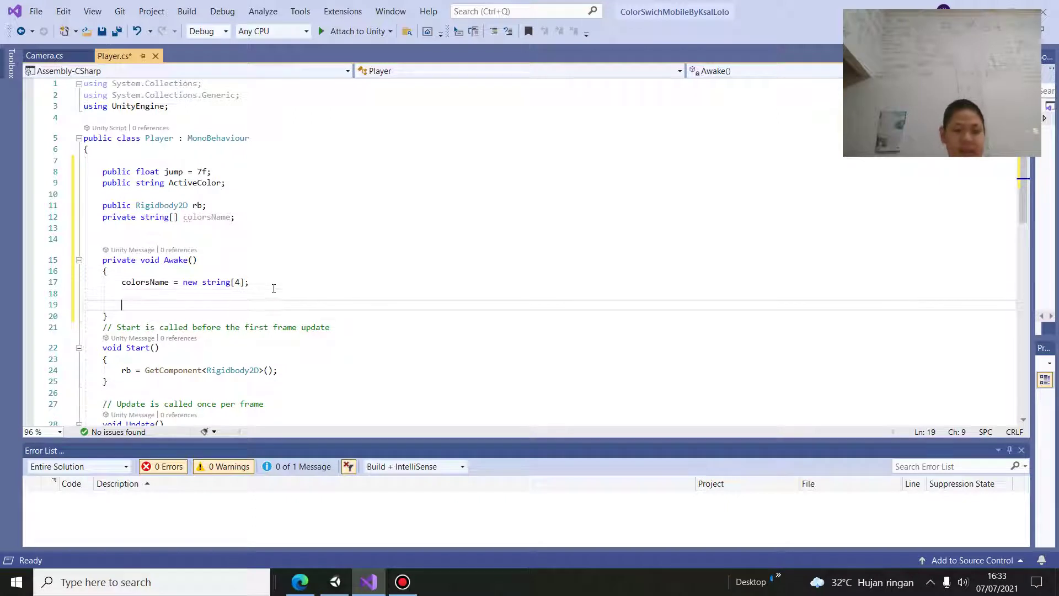
Step: Write colorsName[0] in Awake and paste three copies of it on the lines below
{"action": "type", "text": "colo"}
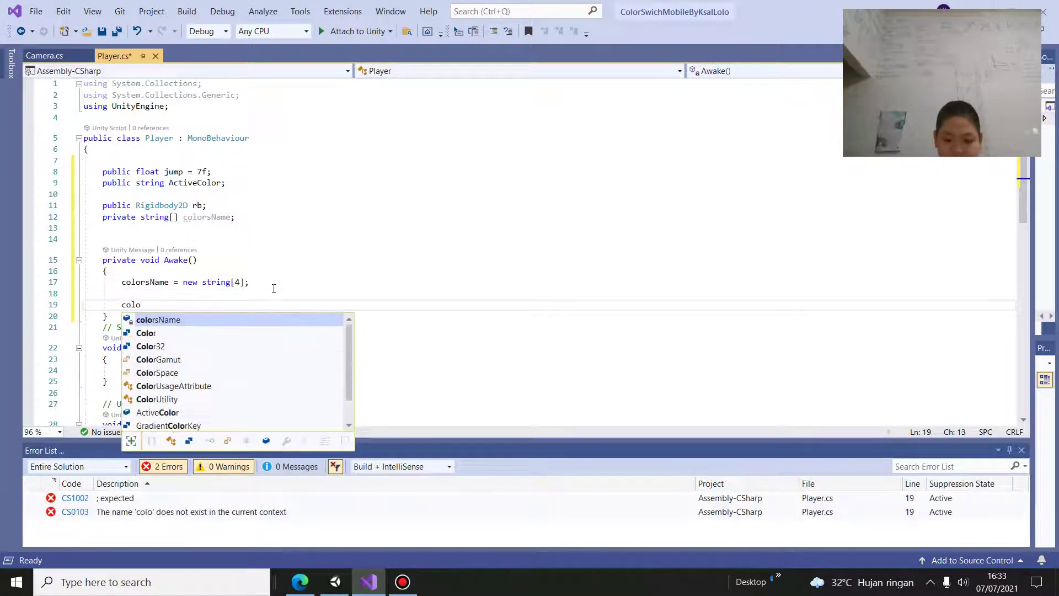
{"action": "key", "text": "Tab"}
{"action": "type", "text": "="}
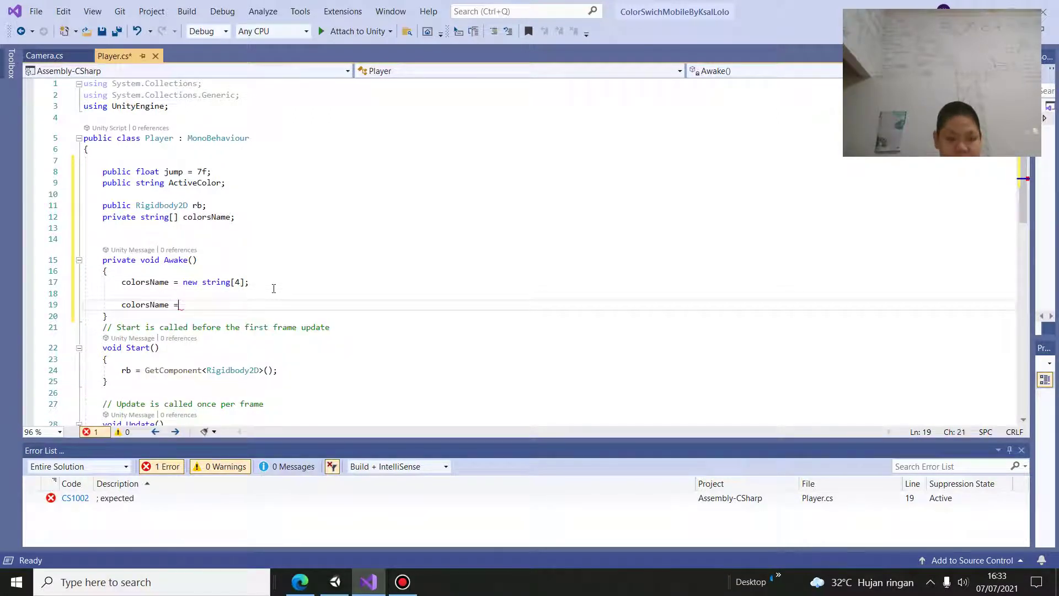
{"action": "key", "text": "alt"}
{"action": "key", "text": "alt"}
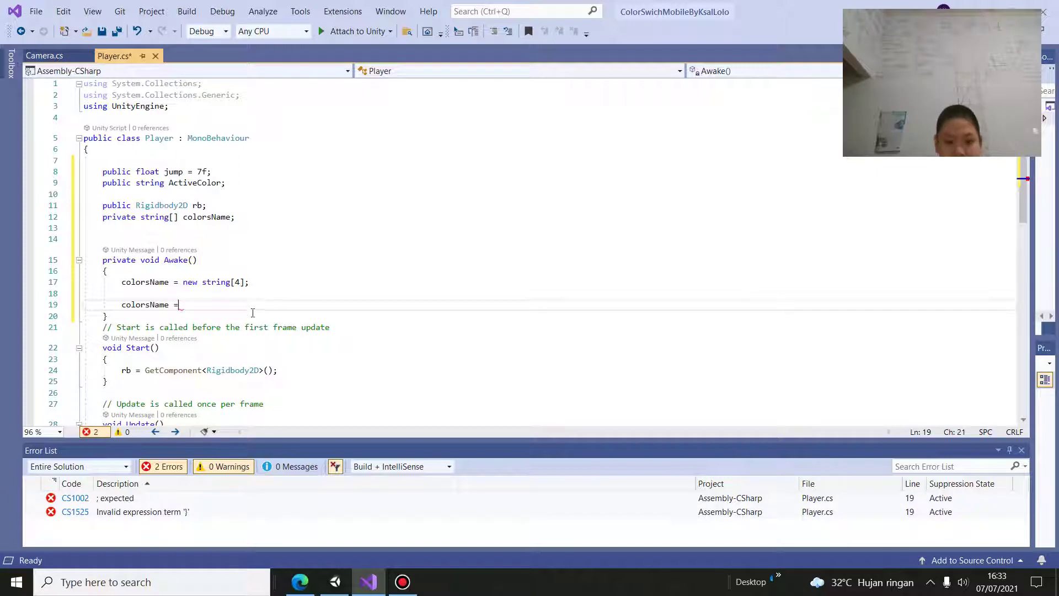
{"action": "key", "text": "BackSpace"}
{"action": "key", "text": "BackSpace"}
{"action": "type", "text": "["}
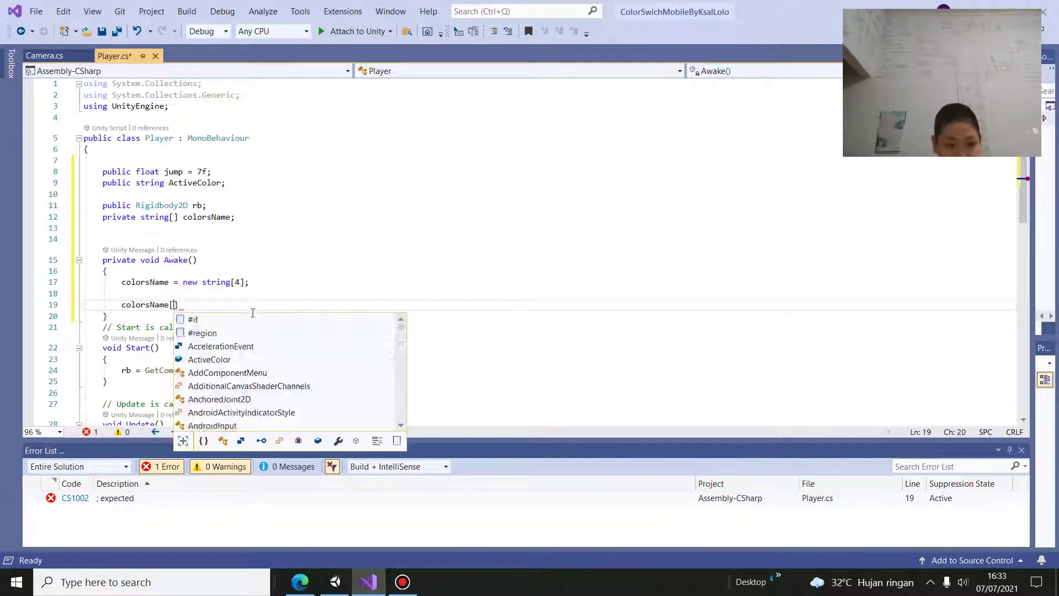
{"action": "type", "text": "0"}
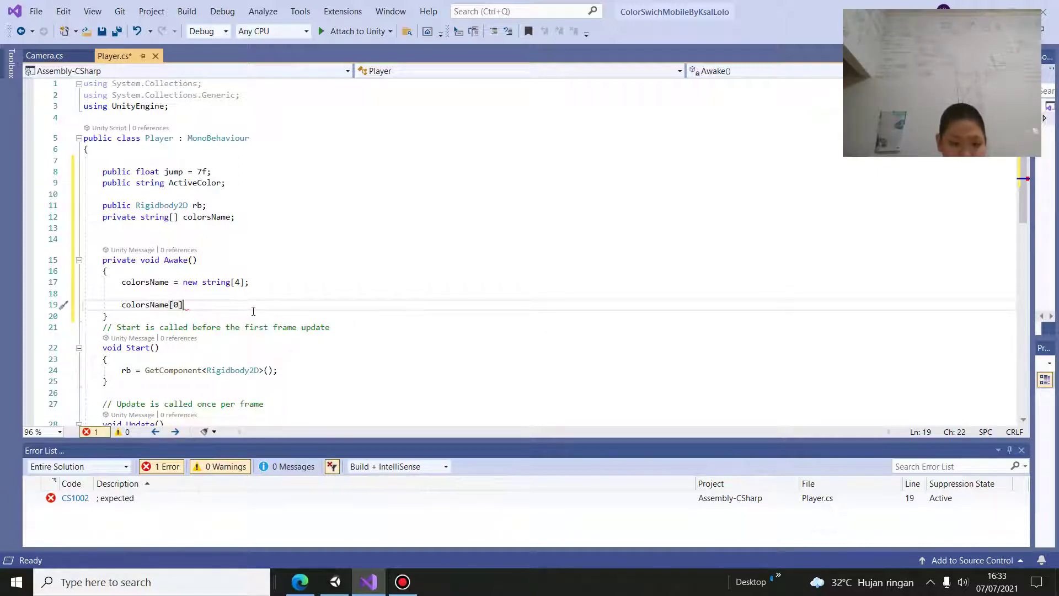
{"action": "left_click_drag", "start_coordinate": [112, 312], "coordinate": [187, 308]}
{"action": "key", "text": "ctrl+c"}
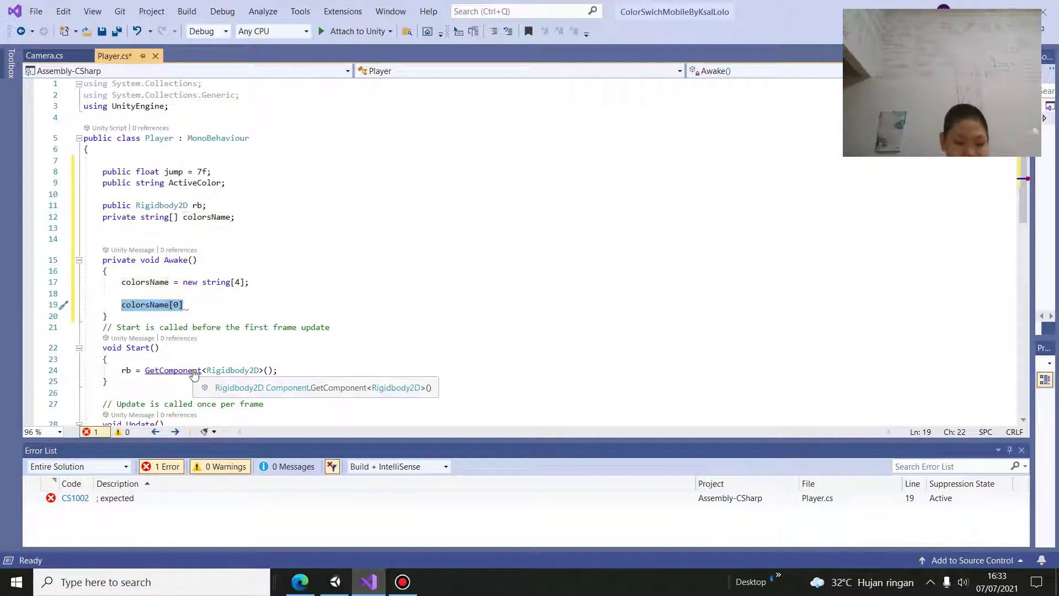
{"action": "left_click", "coordinate": [207, 310]}
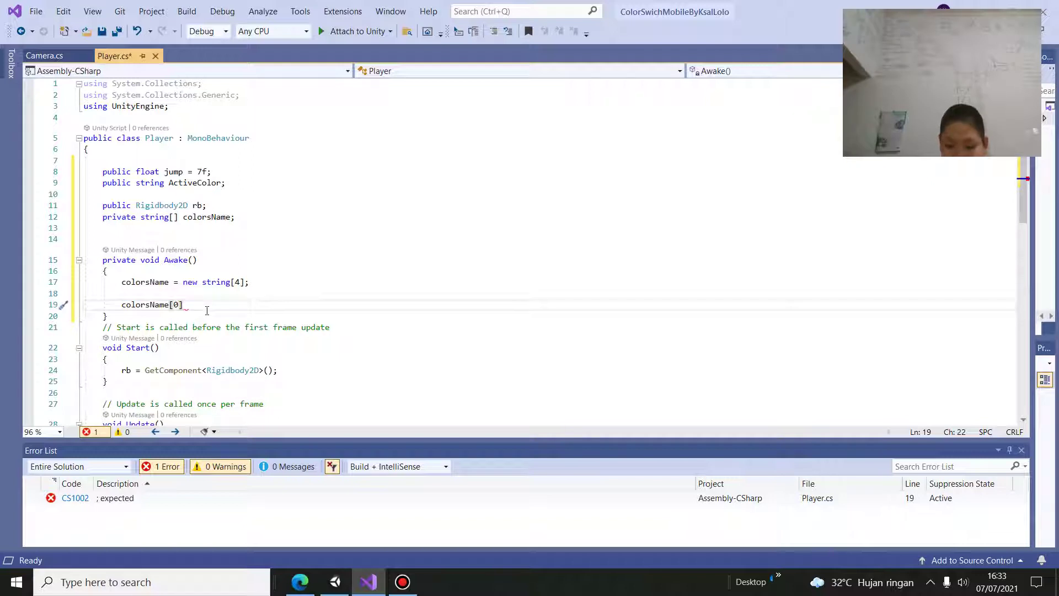
{"action": "key", "text": "Return"}
{"action": "key", "text": "ctrl+v"}
{"action": "key", "text": "Return"}
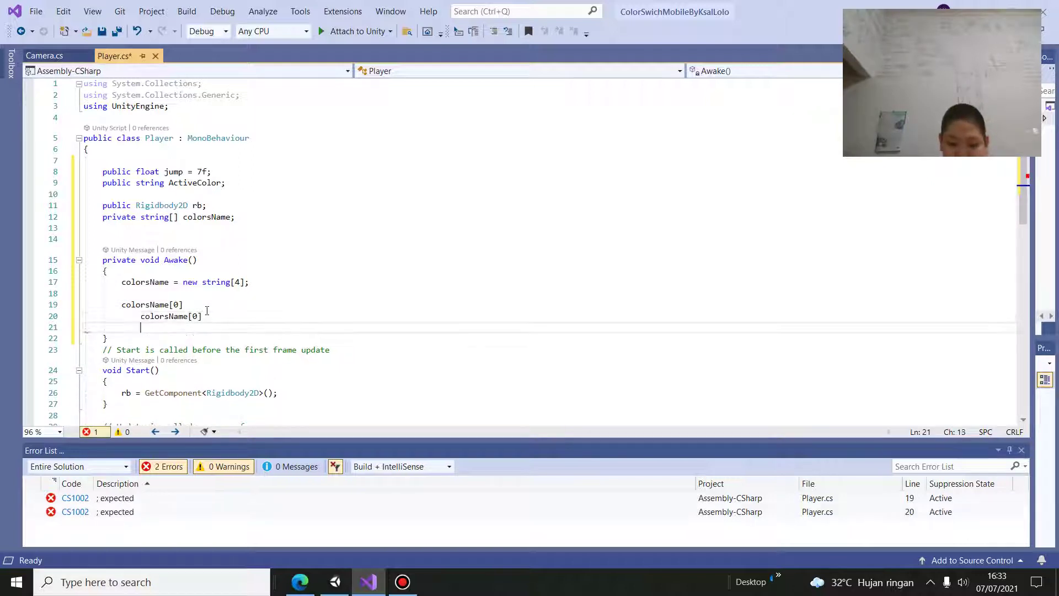
{"action": "key", "text": "ctrl+v"}
{"action": "key", "text": "Return"}
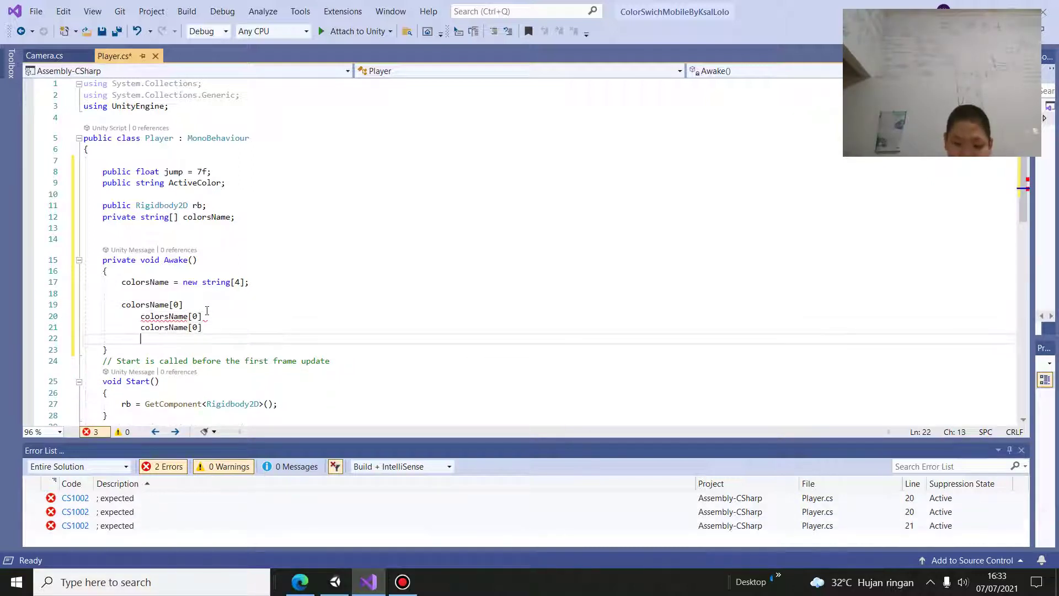
{"action": "key", "text": "ctrl+v"}
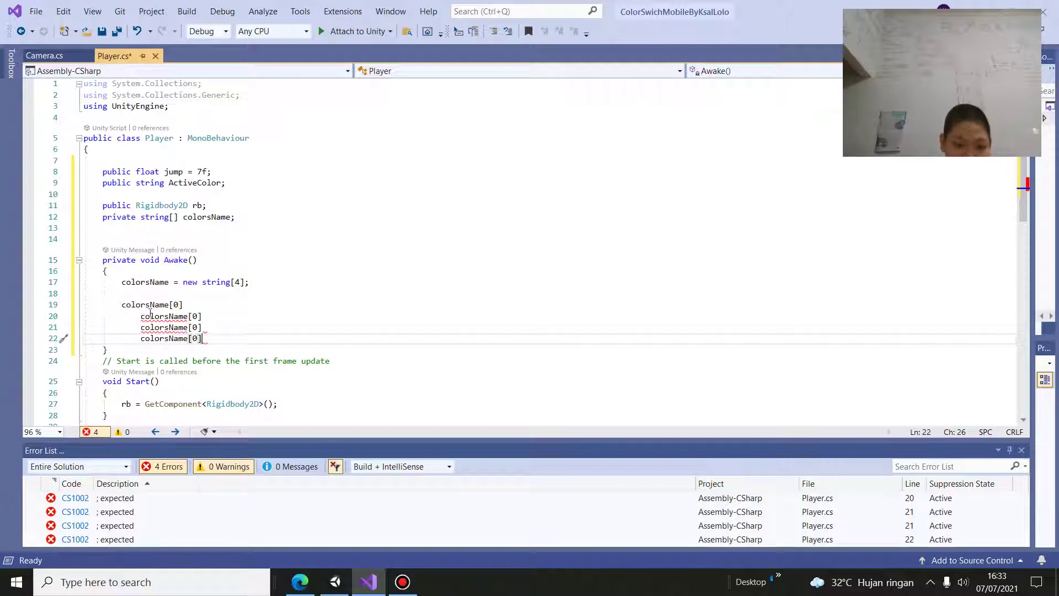
Step: Remove the extra indentation so lines 20–22 align with line 19
{"action": "left_click", "coordinate": [141, 316]}
{"action": "key", "text": "BackSpace"}
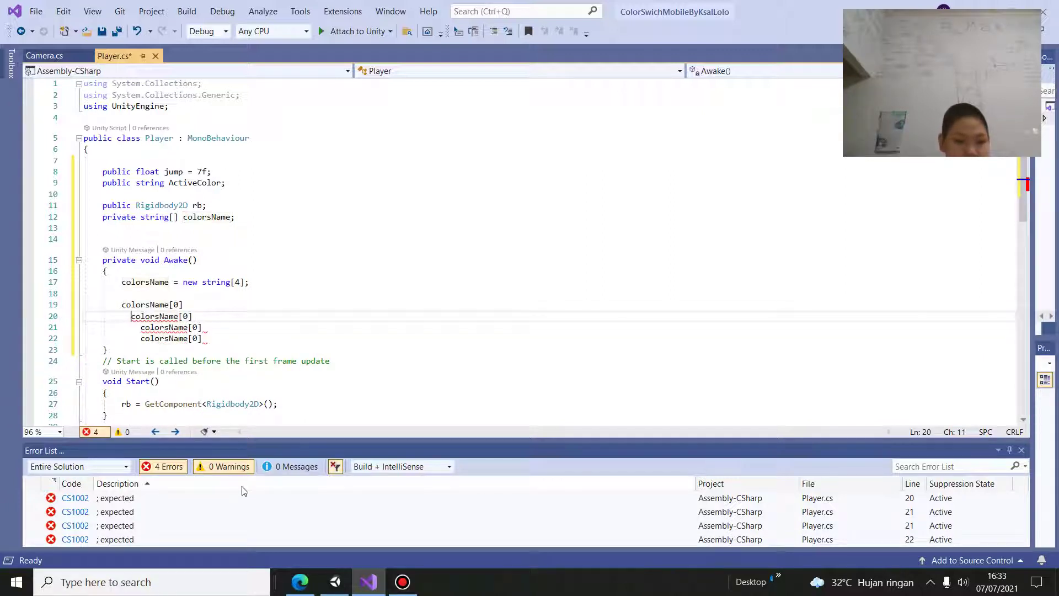
{"action": "key", "text": "BackSpace"}
{"action": "key", "text": "BackSpace"}
{"action": "key", "text": "BackSpace"}
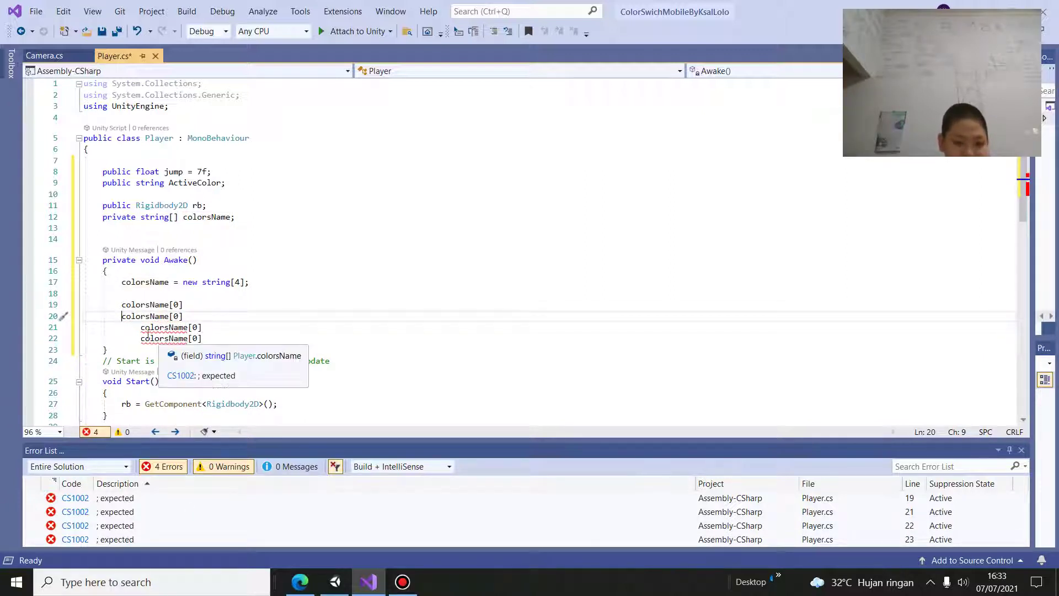
{"action": "left_click", "coordinate": [141, 328]}
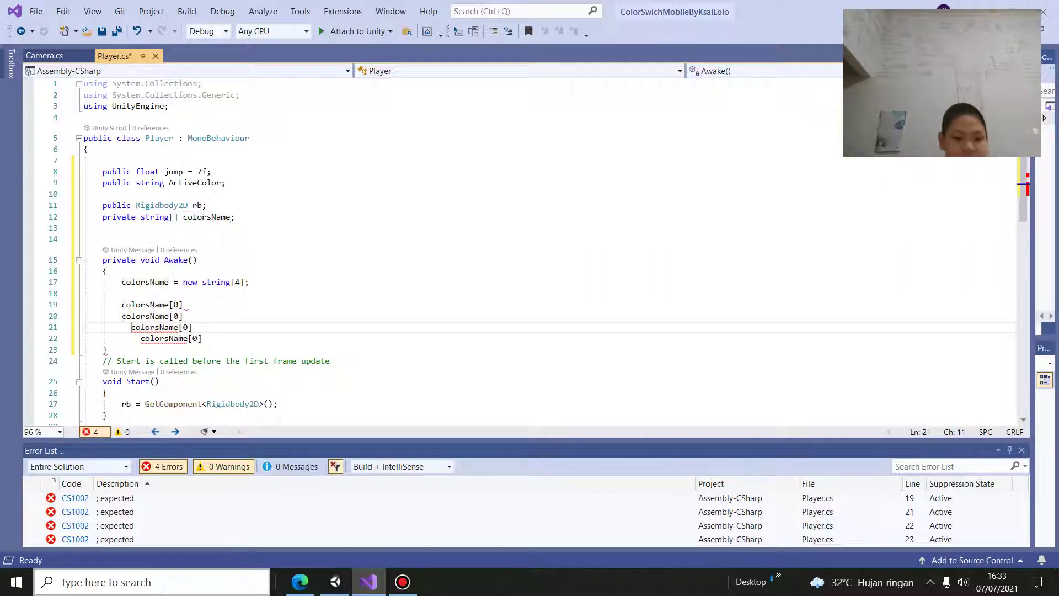
{"action": "key", "text": "BackSpace"}
{"action": "key", "text": "BackSpace"}
{"action": "key", "text": "BackSpace"}
{"action": "key", "text": "BackSpace"}
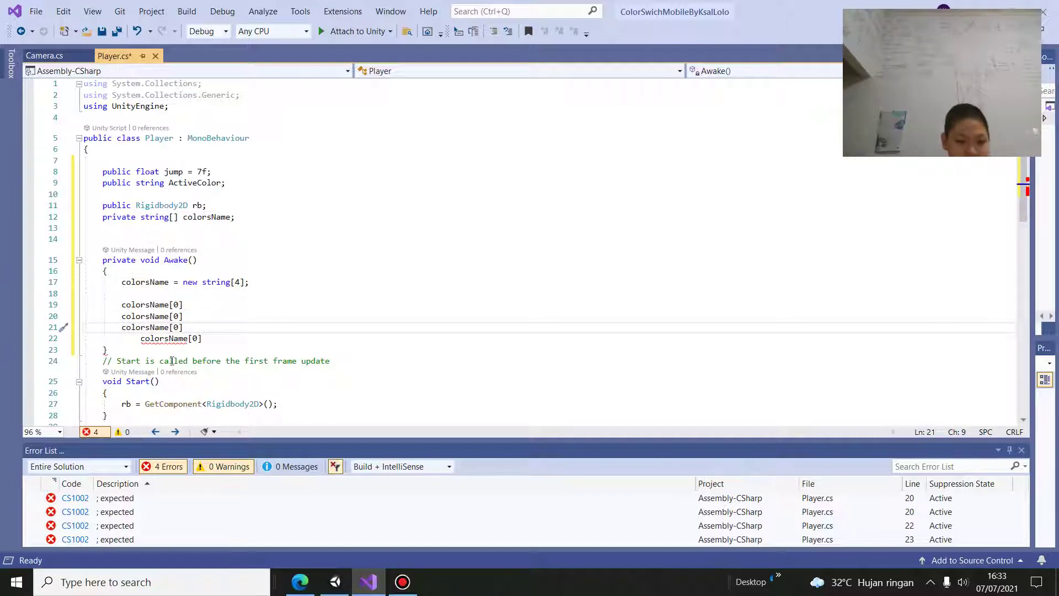
{"action": "left_click", "coordinate": [140, 338]}
{"action": "key", "text": "BackSpace"}
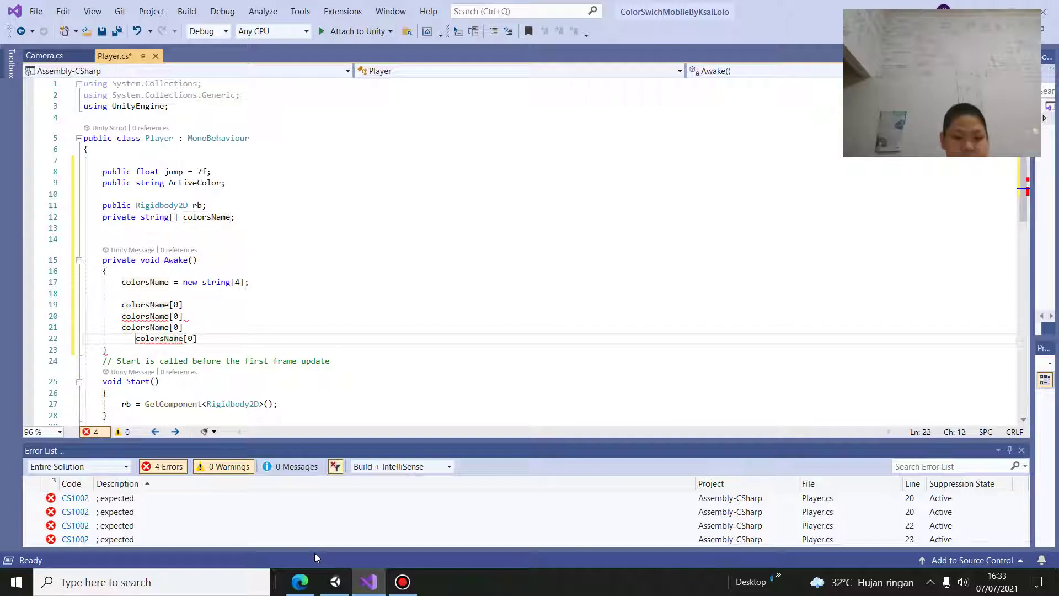
{"action": "key", "text": "BackSpace"}
{"action": "key", "text": "BackSpace"}
{"action": "key", "text": "BackSpace"}
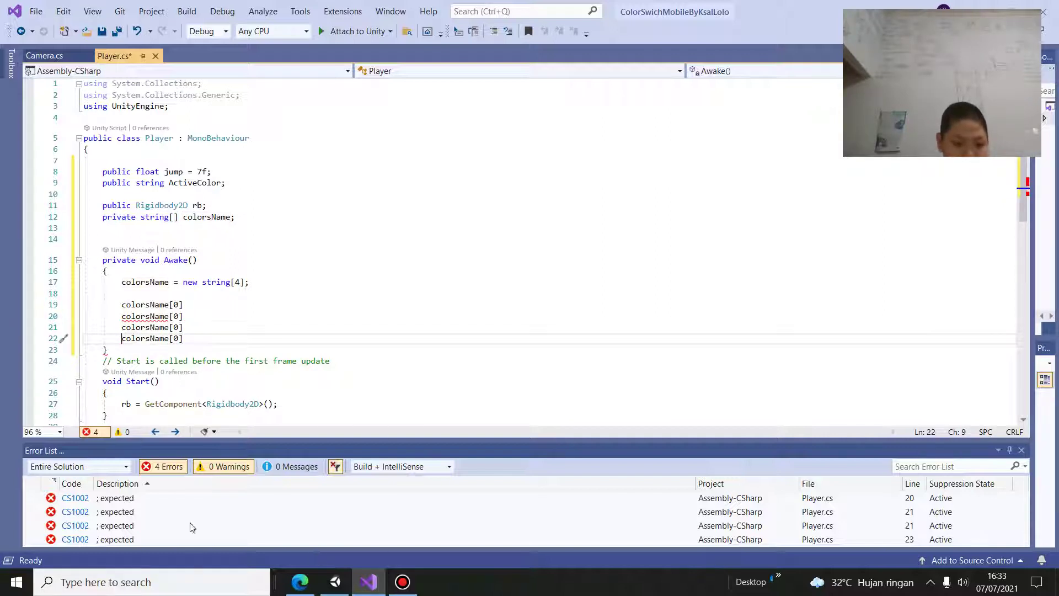
Step: Change the copied indices on lines 20–22 to 1, 2 and 3
{"action": "left_click", "coordinate": [206, 304]}
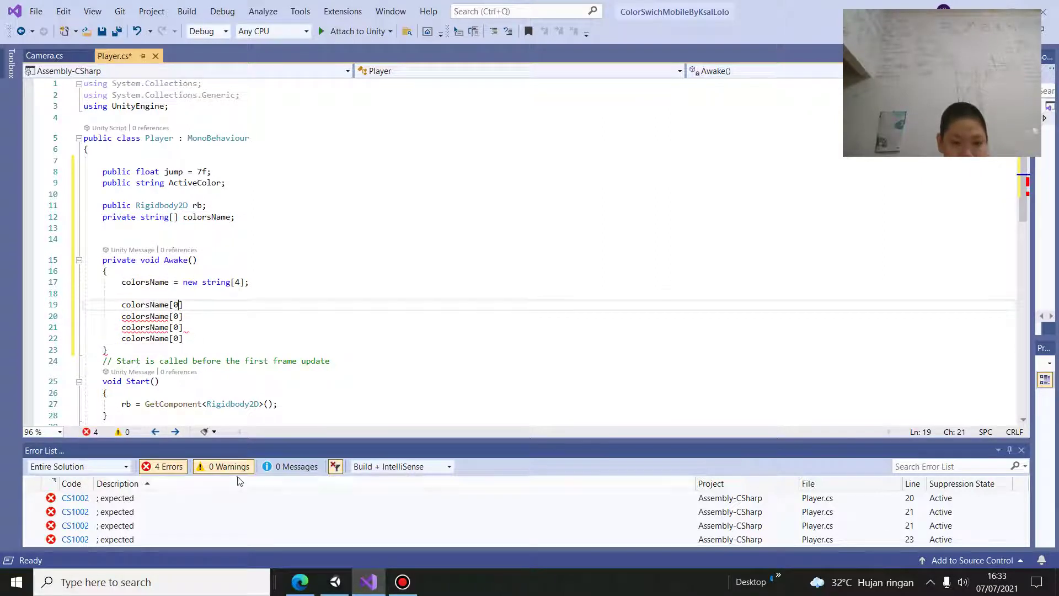
{"action": "left_click", "coordinate": [179, 317]}
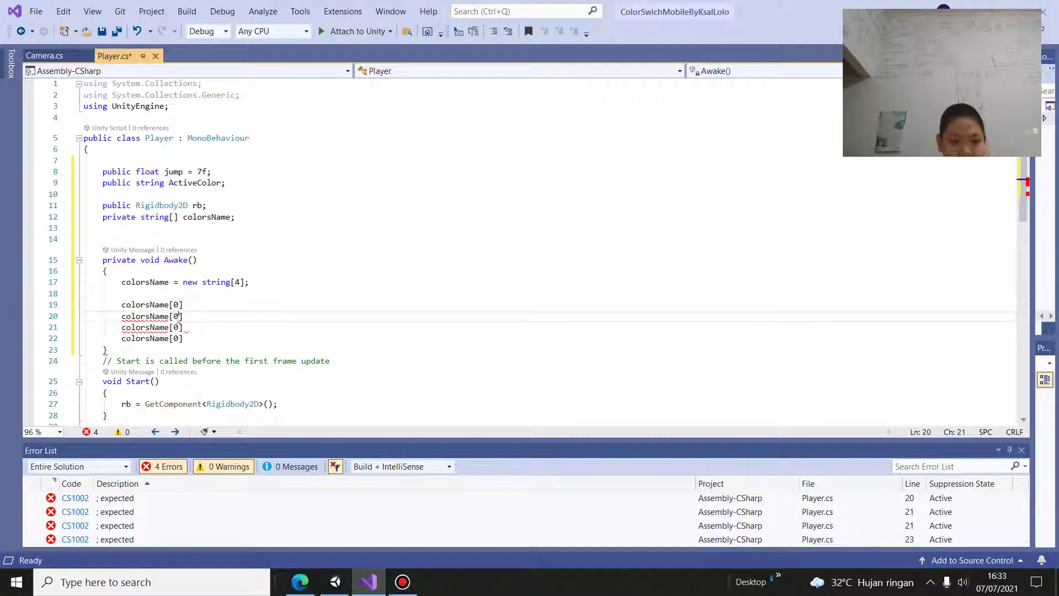
{"action": "key", "text": "BackSpace"}
{"action": "type", "text": "1"}
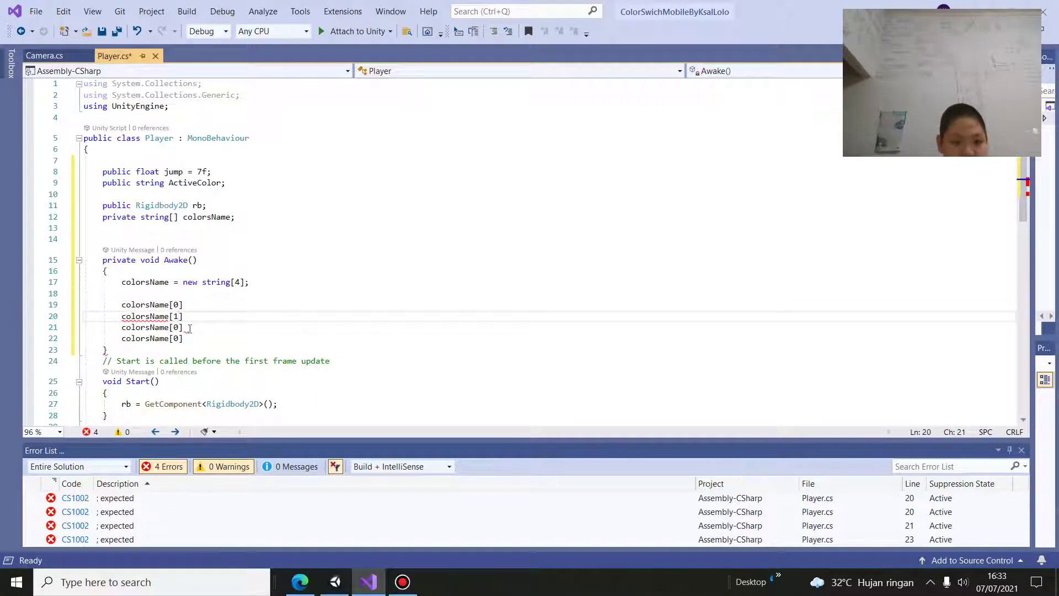
{"action": "left_click", "coordinate": [180, 328]}
{"action": "key", "text": "BackSpace"}
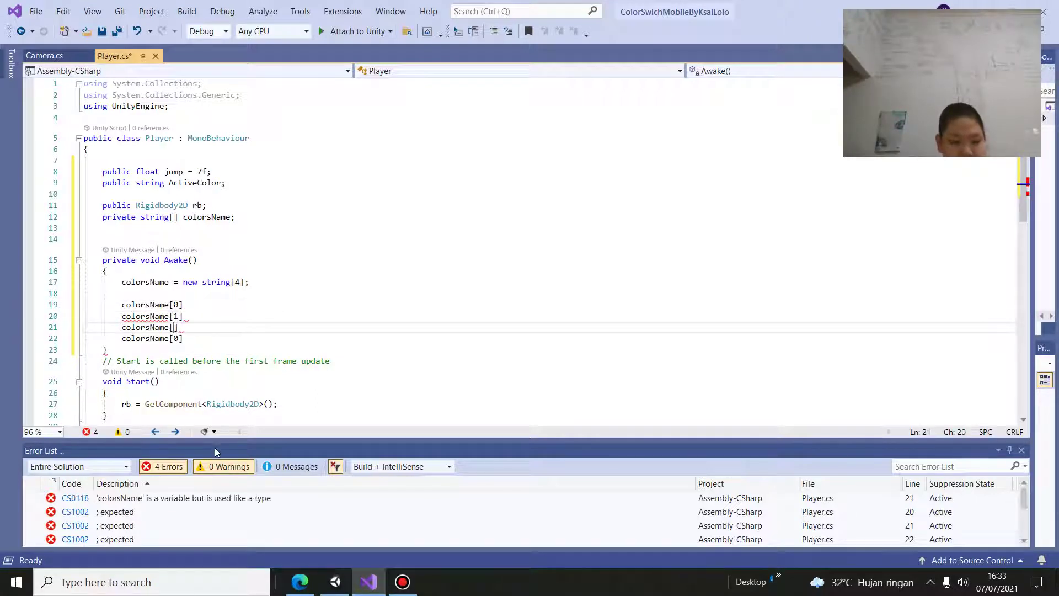
{"action": "type", "text": "2"}
{"action": "left_click", "coordinate": [176, 338]}
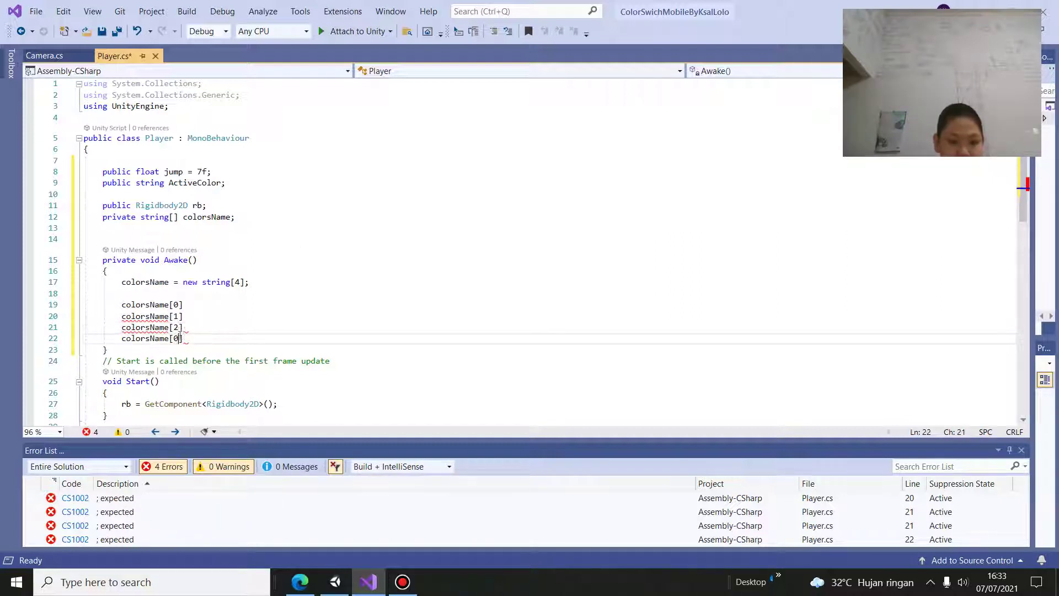
{"action": "key", "text": "BackSpace"}
{"action": "type", "text": "3"}
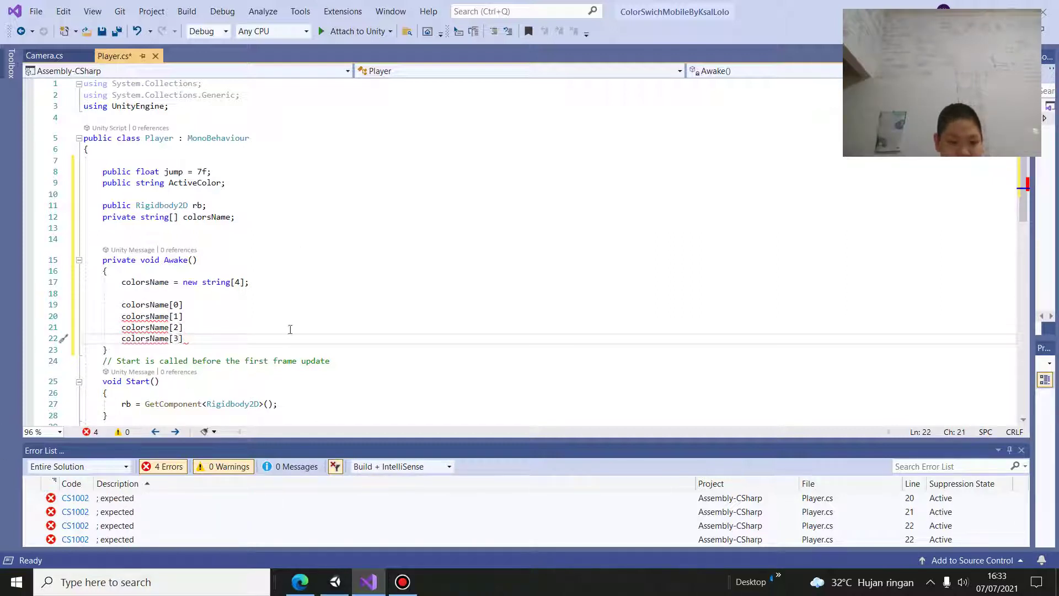
{"action": "left_click", "coordinate": [287, 331]}
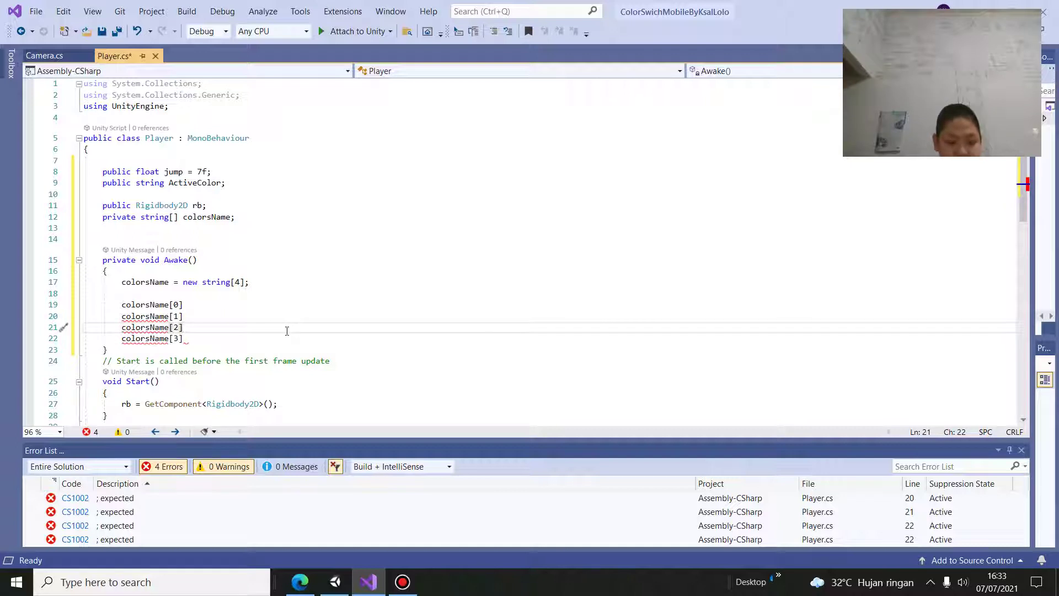
{"action": "key", "text": "Up"}
{"action": "key", "text": "Up"}
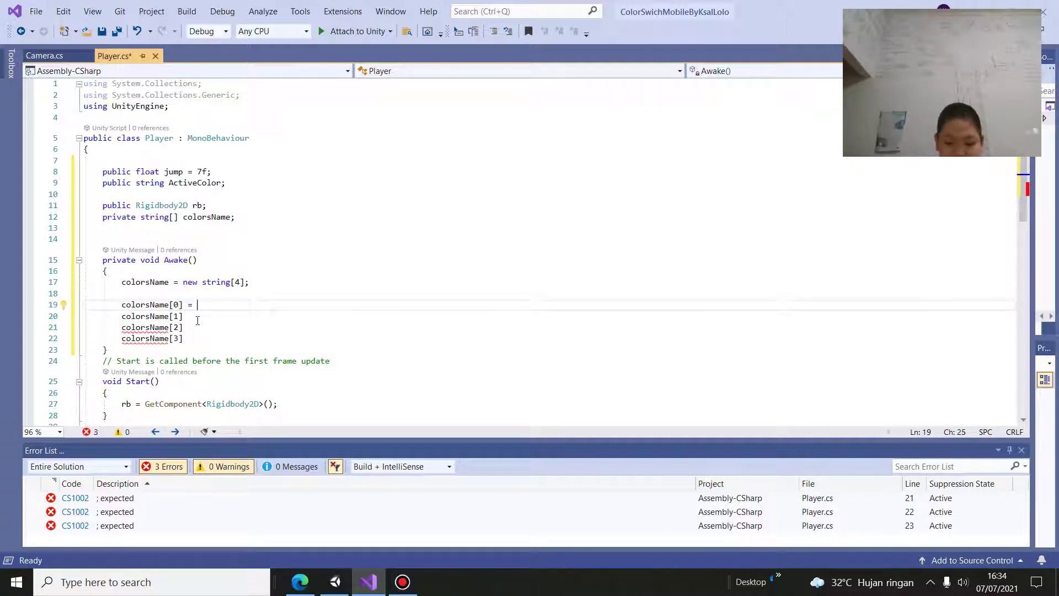
Step: Assign "yellow" to colorsName[0] and "pimk" to colorsName[1]
{"action": "type", "text": "\""}
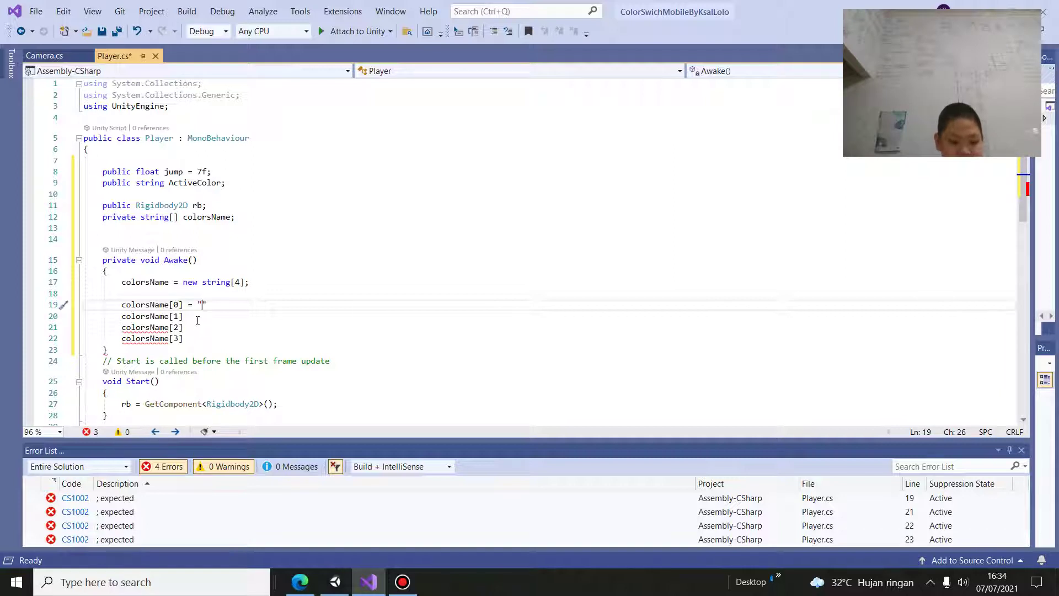
{"action": "type", "text": "ye"}
{"action": "type", "text": "llow"}
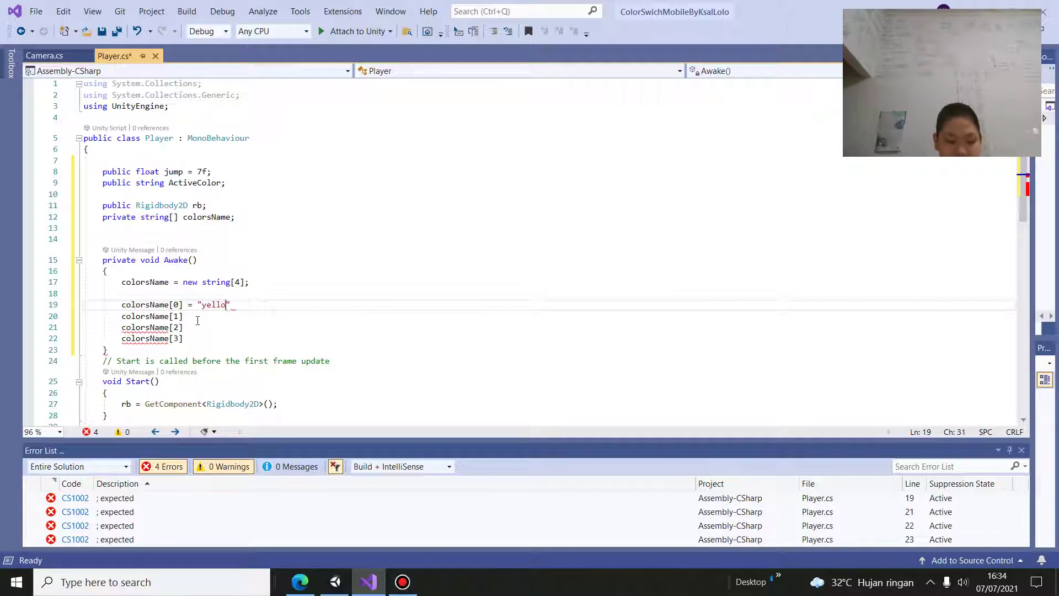
{"action": "type", "text": "\""}
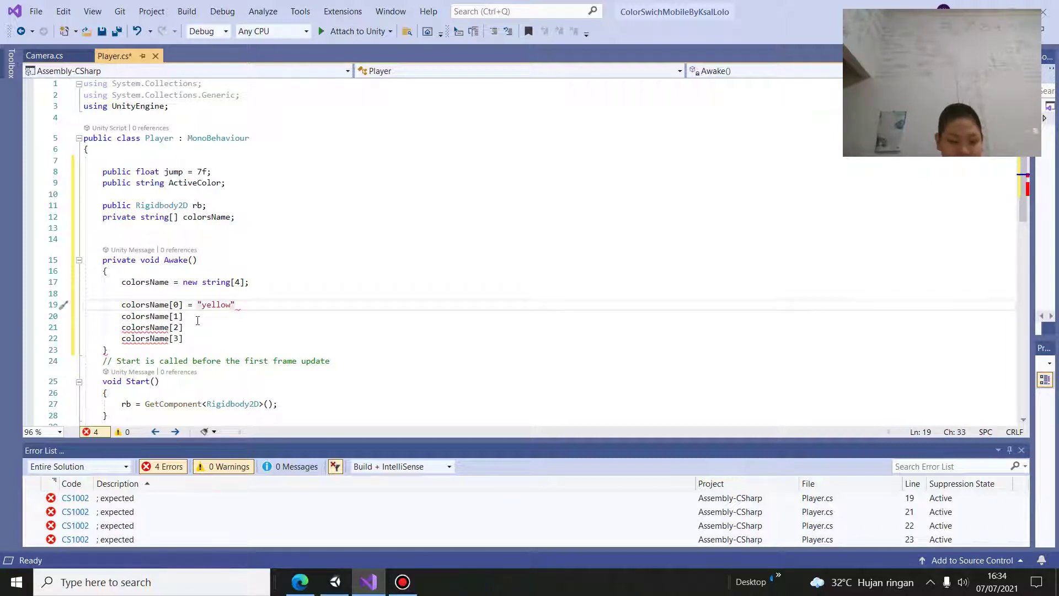
{"action": "type", "text": ";"}
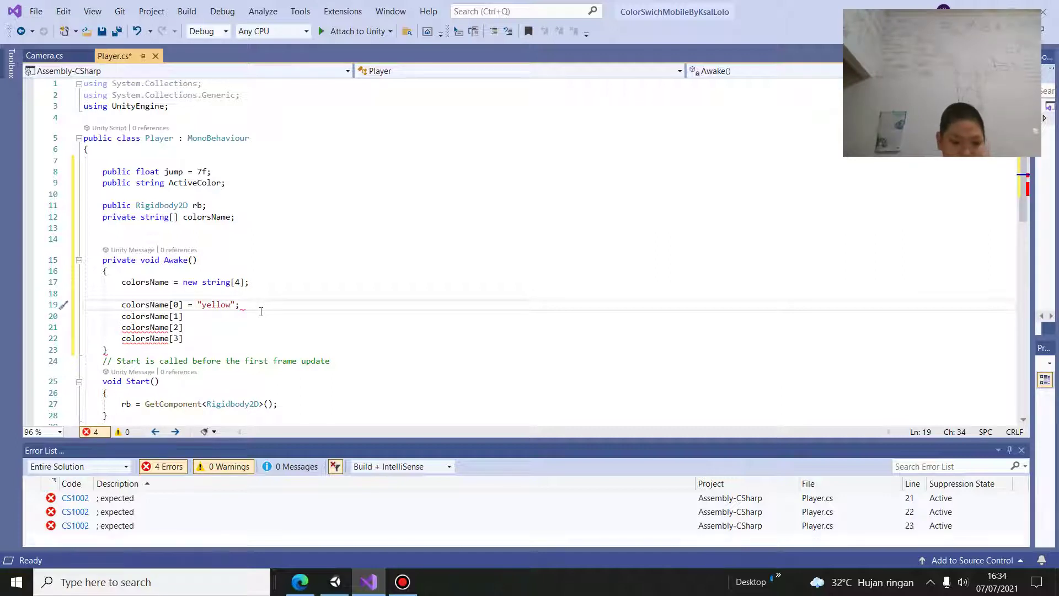
{"action": "left_click", "coordinate": [198, 321]}
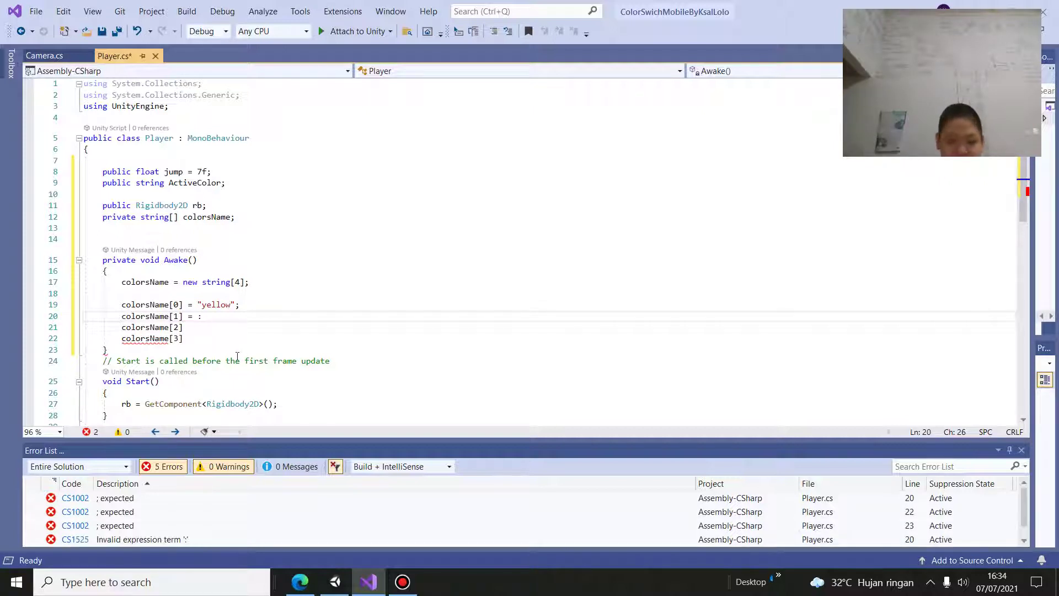
{"action": "type", "text": "\""}
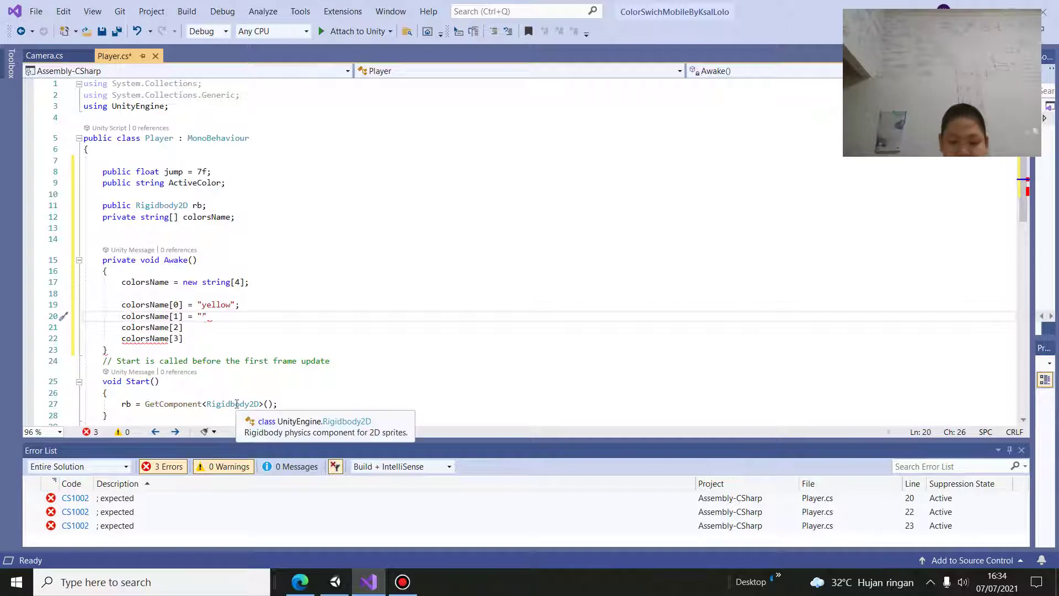
{"action": "type", "text": "pimk"}
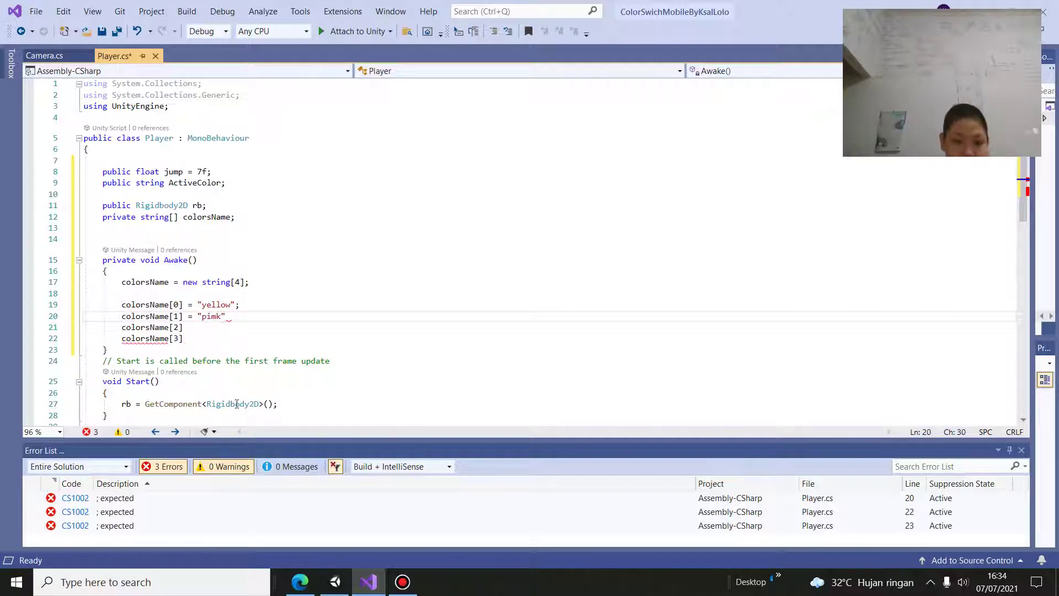
{"action": "type", "text": "\";"}
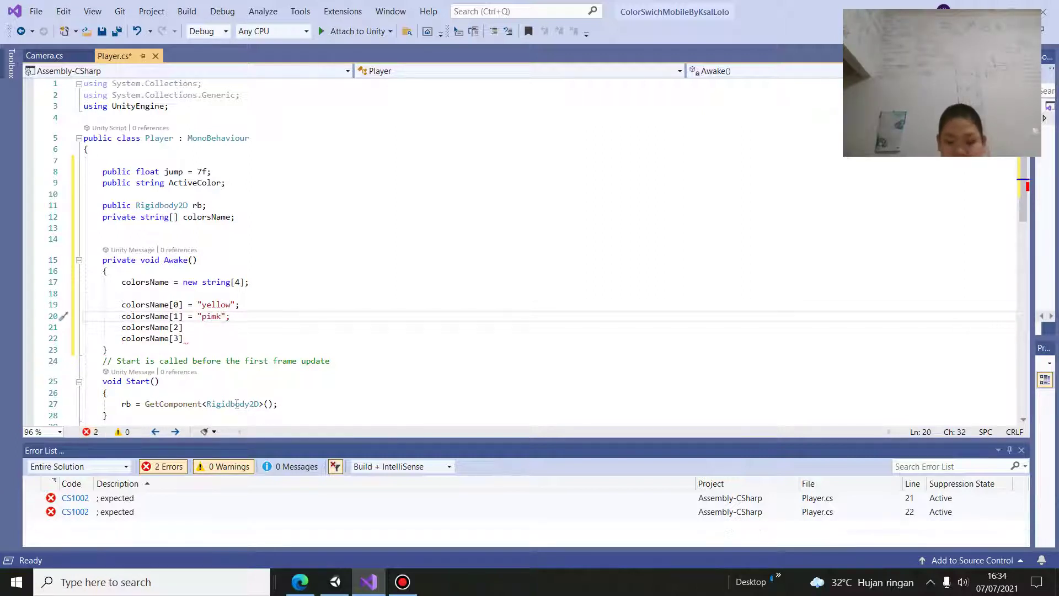
{"action": "key", "text": "Down"}
{"action": "key", "text": "Up"}
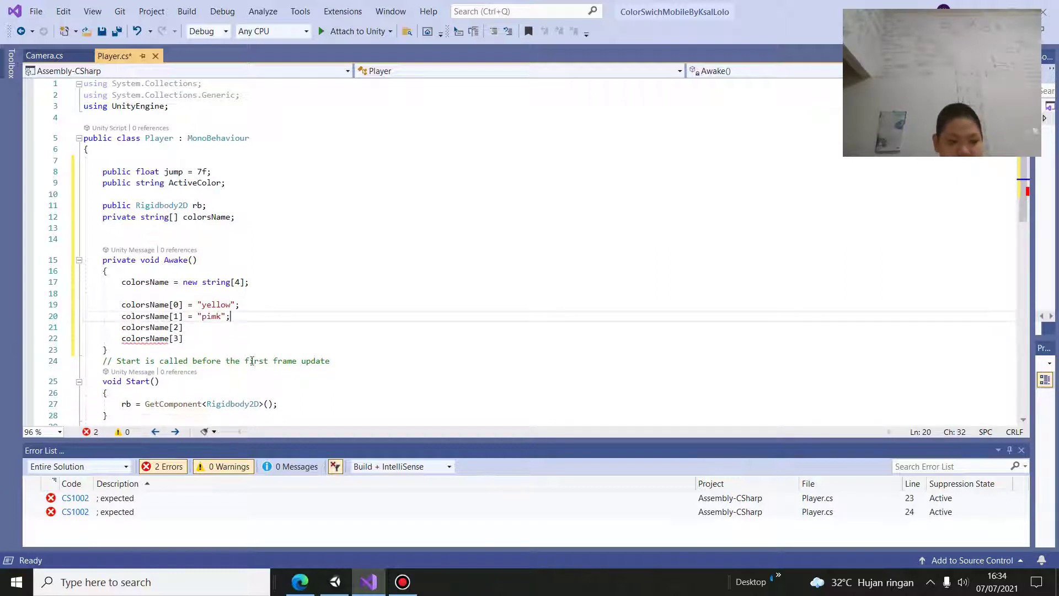
Step: Assign "cyan" to colorsName[2] and "purple" to colorsName[3], fixing stray characters
{"action": "left_click", "coordinate": [251, 331]}
{"action": "type", "text": "= "}
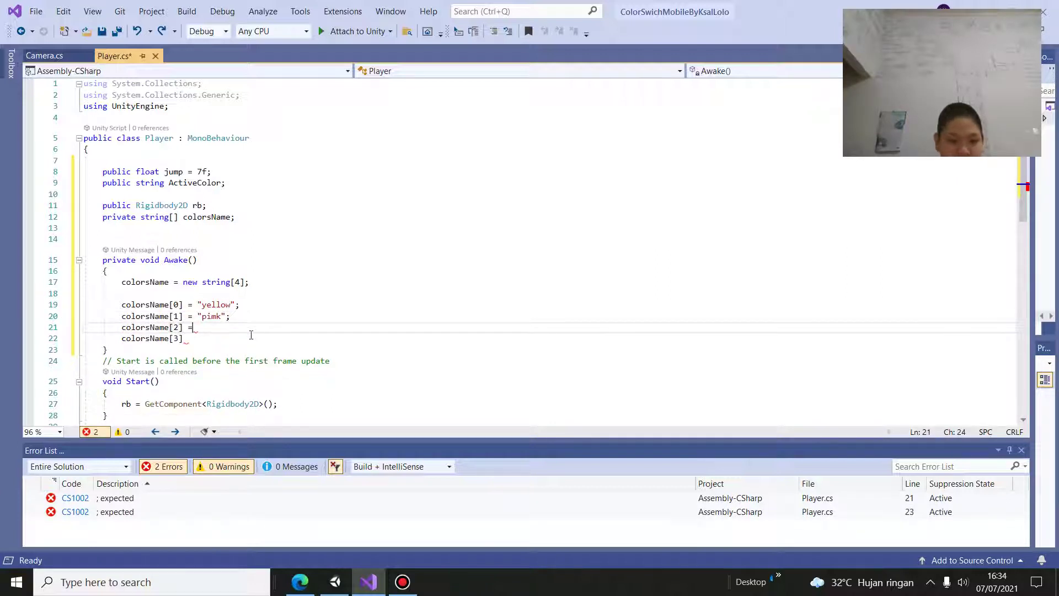
{"action": "type", "text": "\""}
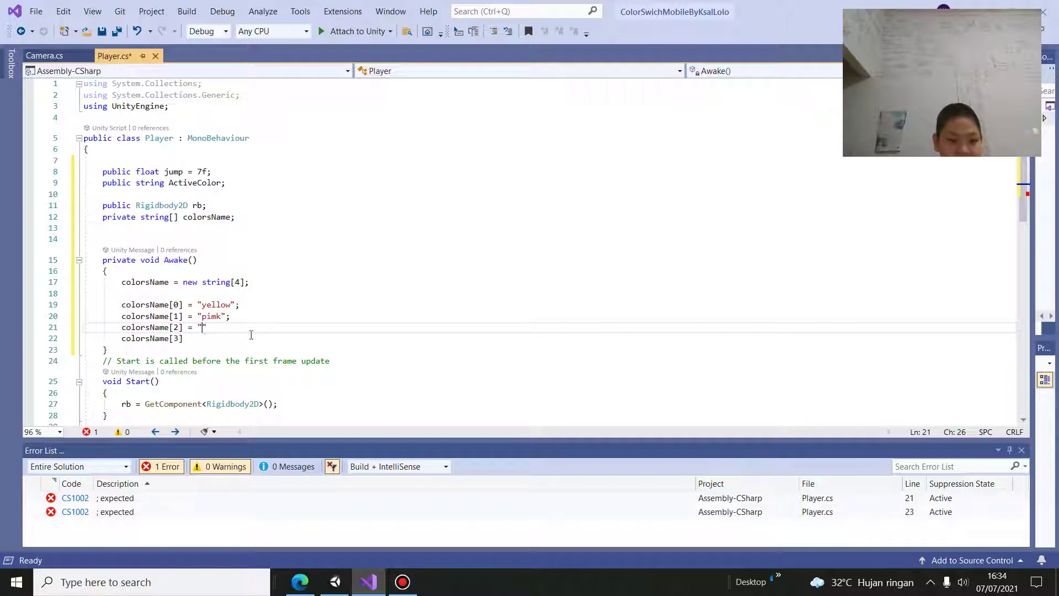
{"action": "type", "text": "cy"}
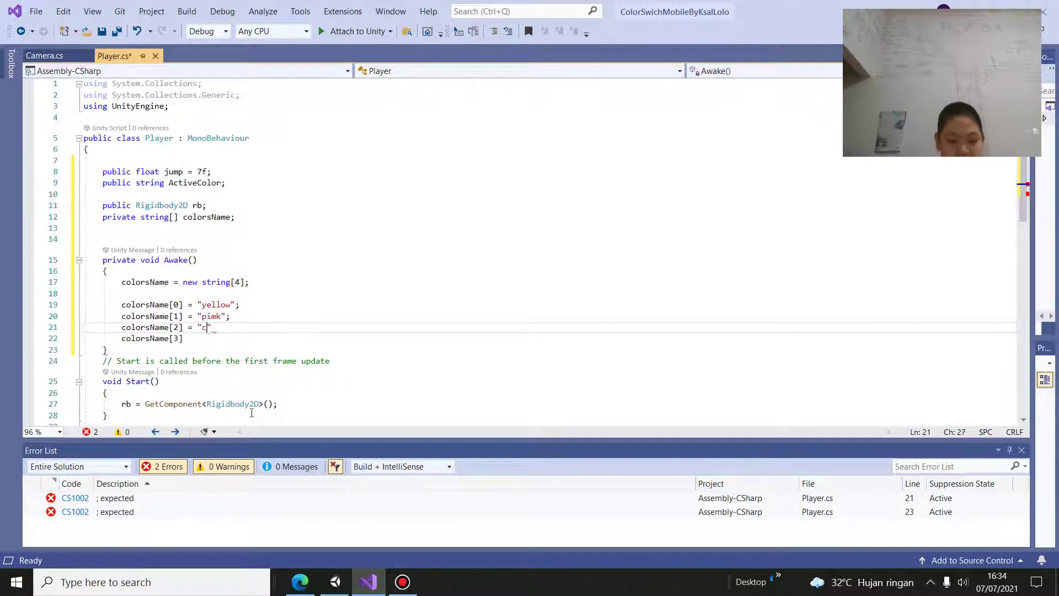
{"action": "type", "text": "an"}
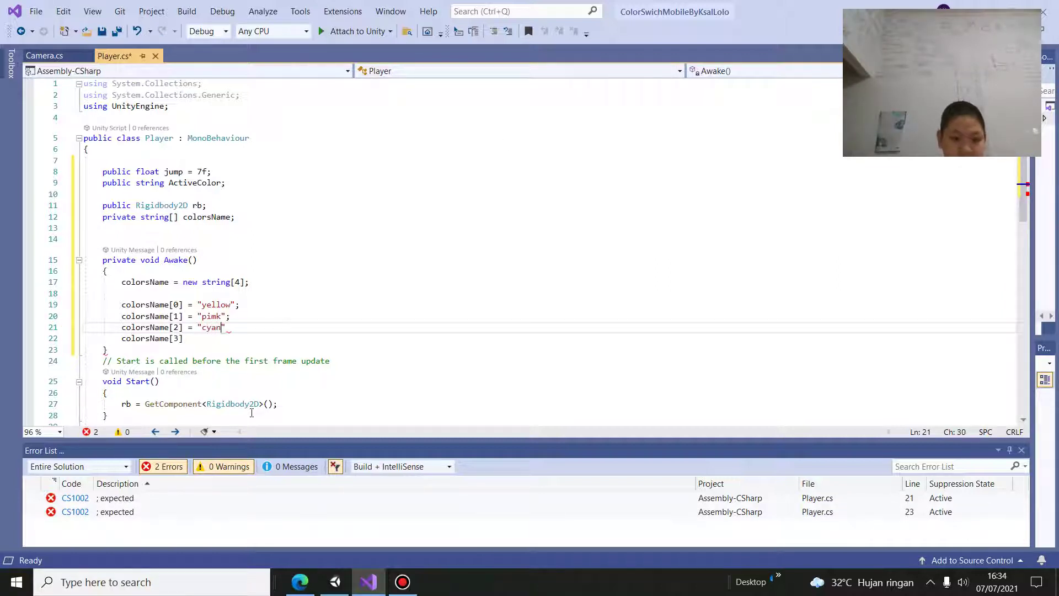
{"action": "type", "text": "\""}
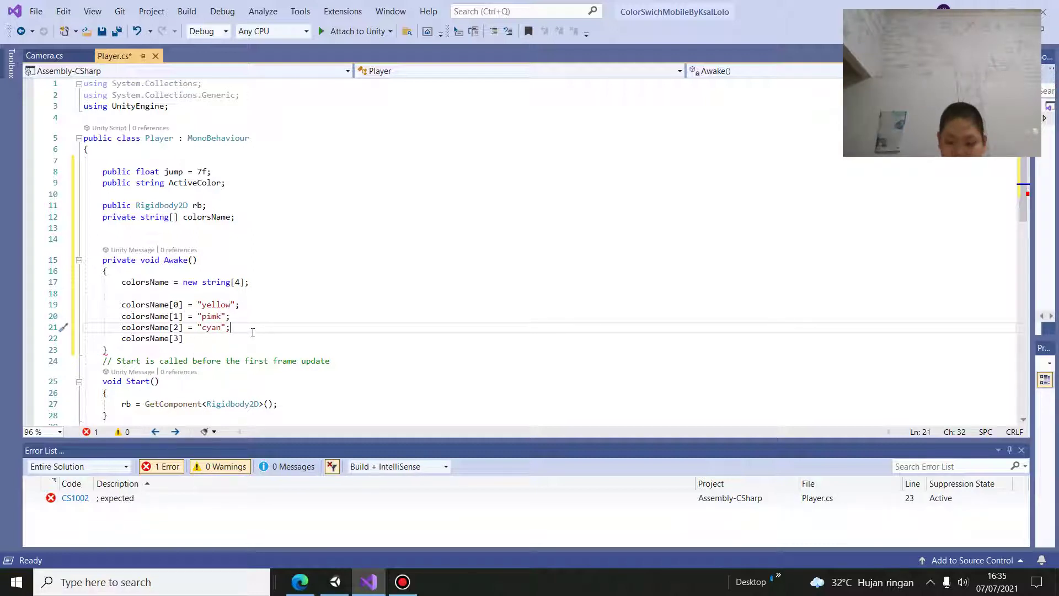
{"action": "key", "text": "Down"}
{"action": "type", "text": "= "}
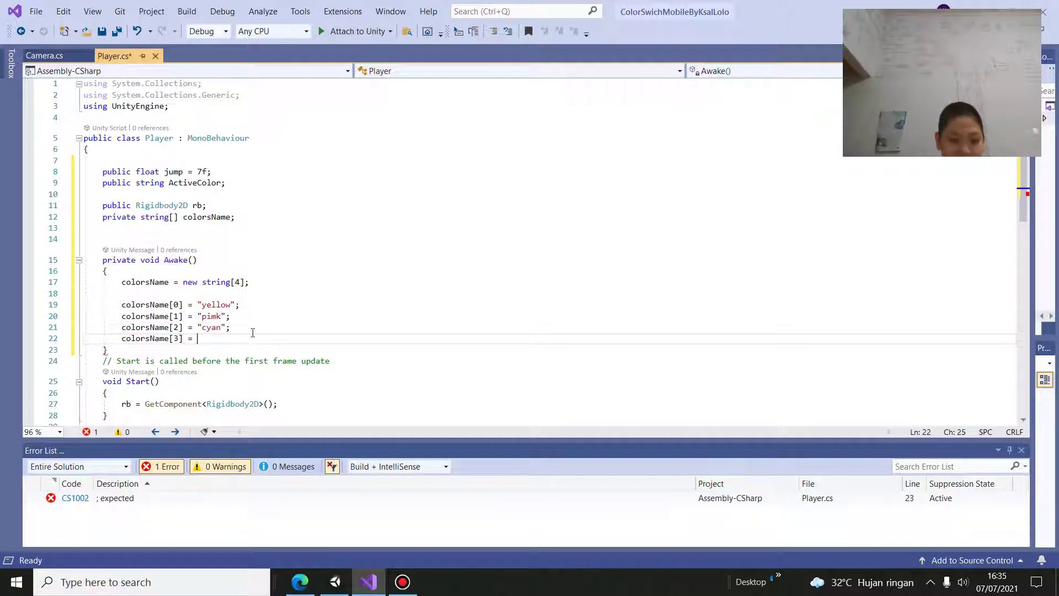
{"action": "type", "text": "\""}
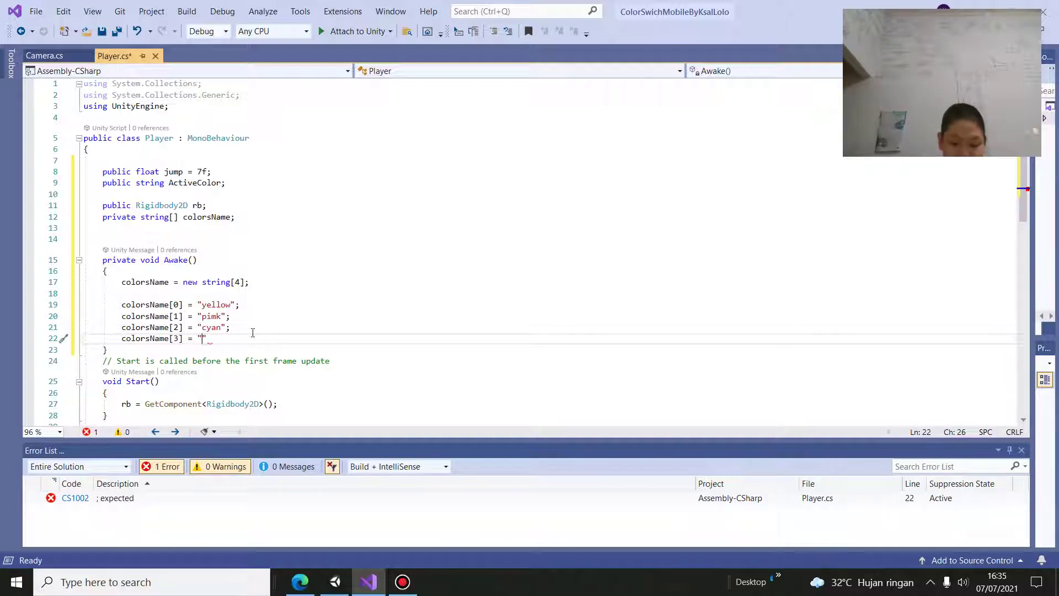
{"action": "type", "text": "purp"}
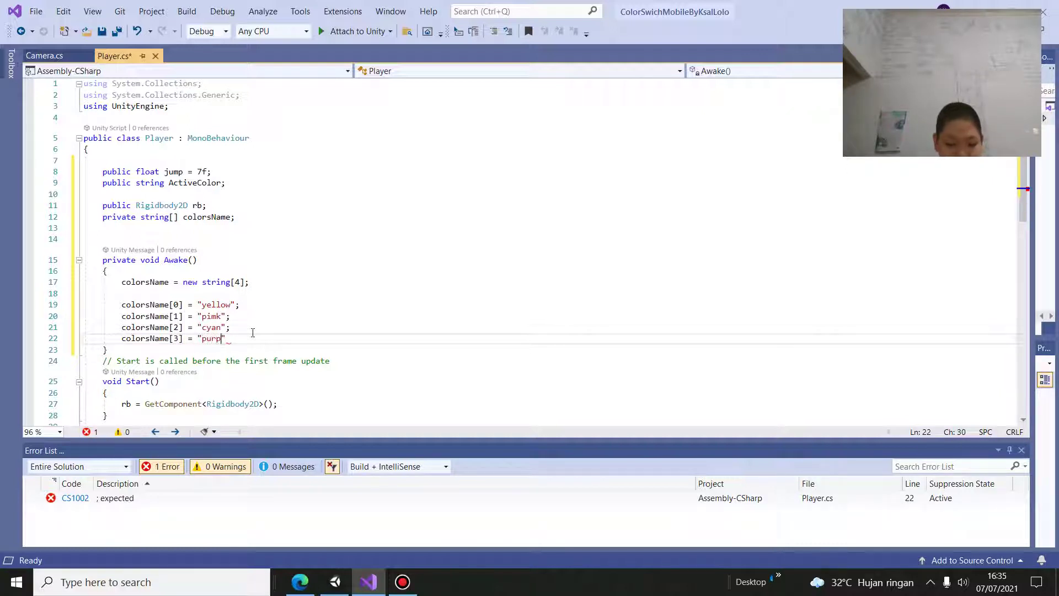
{"action": "type", "text": "le;"}
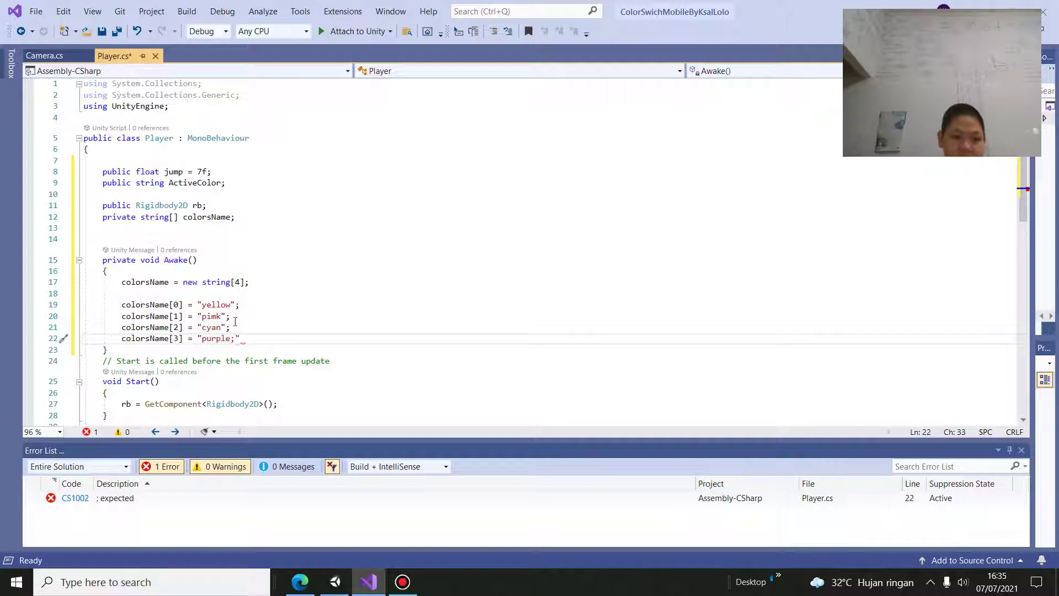
{"action": "key", "text": "BackSpace"}
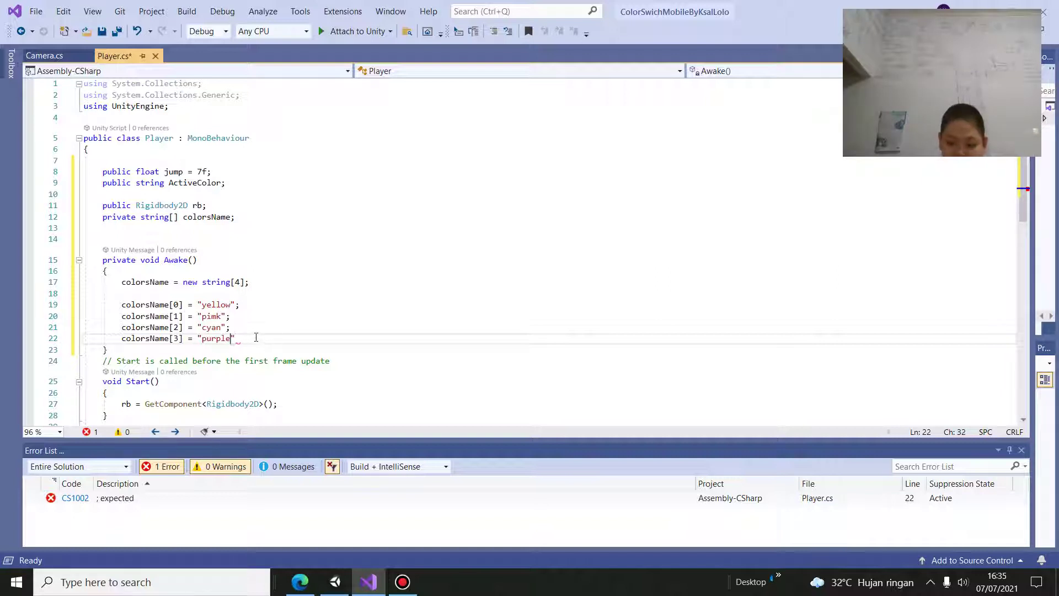
{"action": "key", "text": "Right"}
{"action": "type", "text": "."}
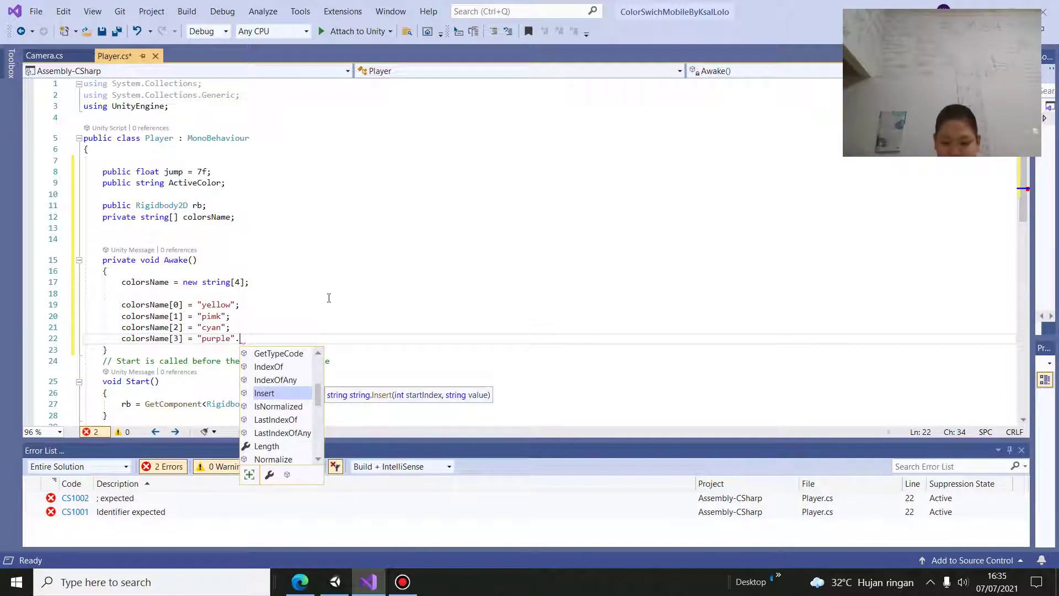
{"action": "key", "text": "BackSpace"}
{"action": "type", "text": ";"}
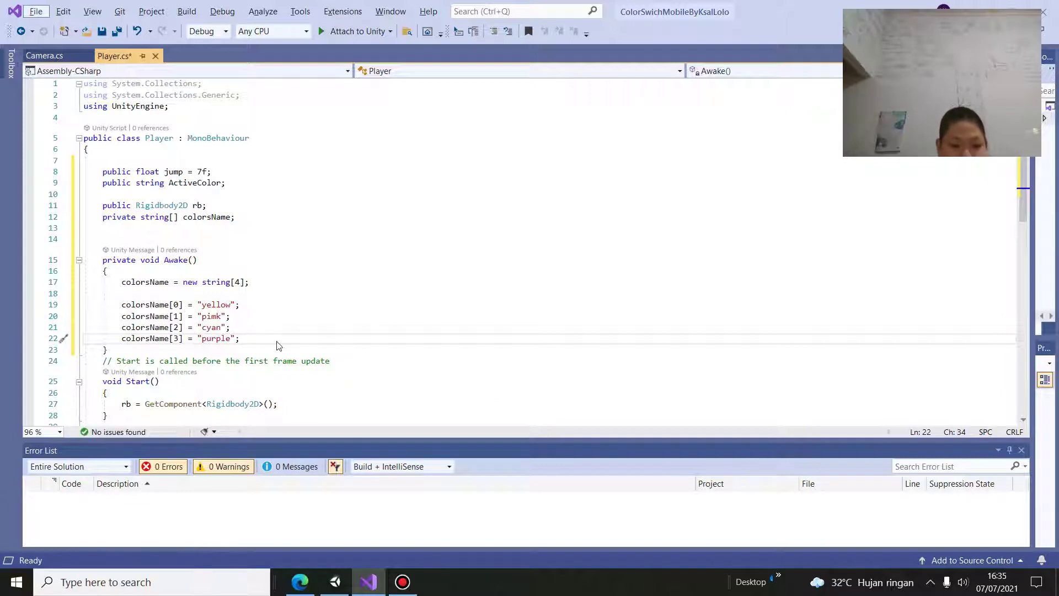
{"action": "key", "text": "Up"}
{"action": "scroll", "coordinate": [274, 351], "scroll_direction": "down", "scroll_amount": 1}
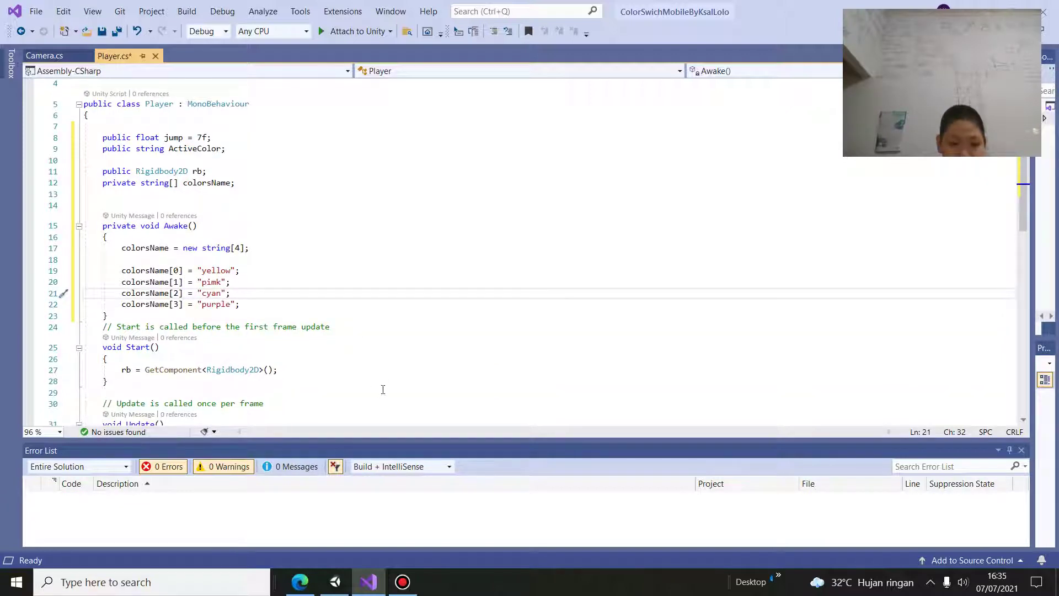
Step: Below the rb assignment in Start(), begin typing 'int RandomColor = ran'
{"action": "left_click", "coordinate": [327, 368]}
{"action": "key", "text": "Return"}
{"action": "key", "text": "Return"}
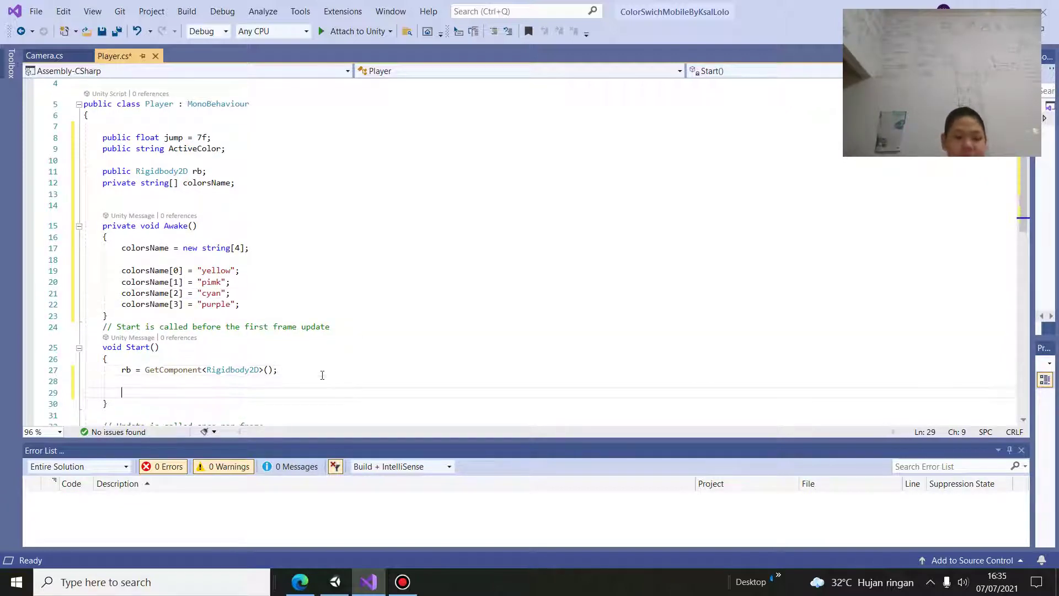
{"action": "scroll", "coordinate": [322, 375], "scroll_direction": "down", "scroll_amount": 1}
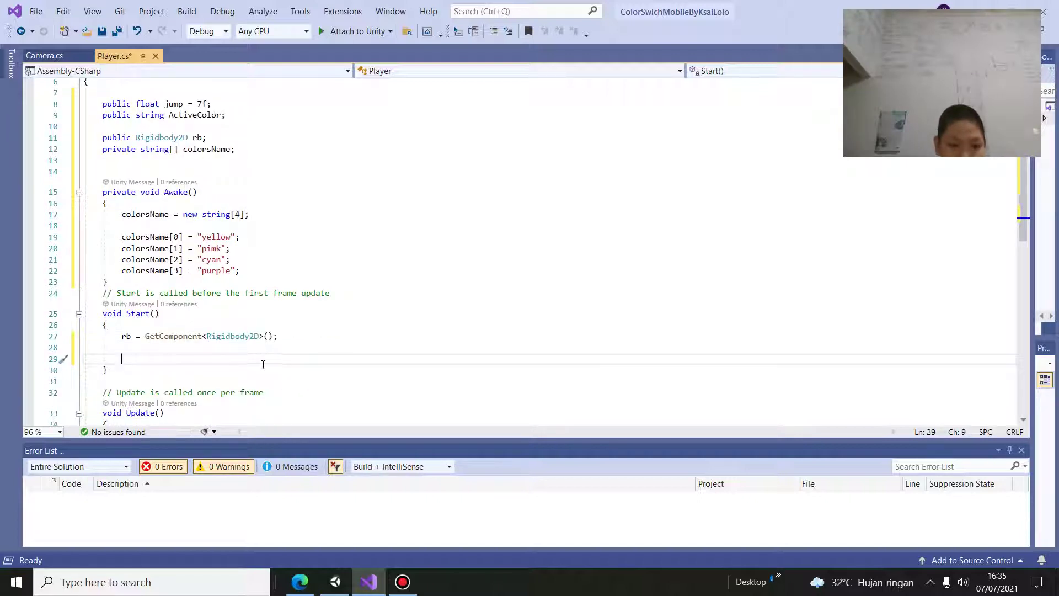
{"action": "type", "text": "i"}
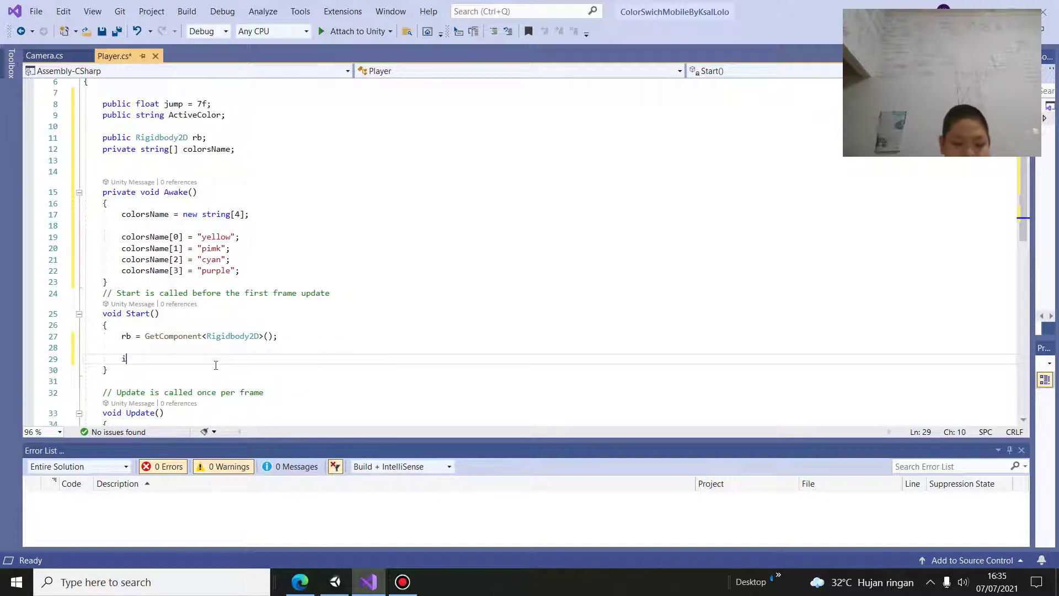
{"action": "type", "text": "nt"}
{"action": "key", "text": "Escape"}
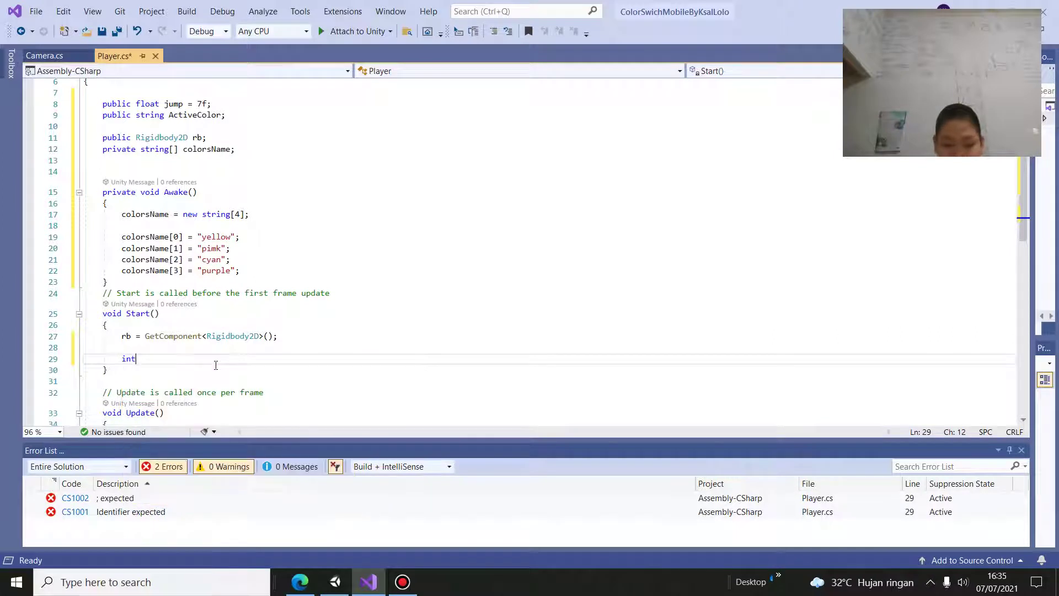
{"action": "type", "text": " ran"}
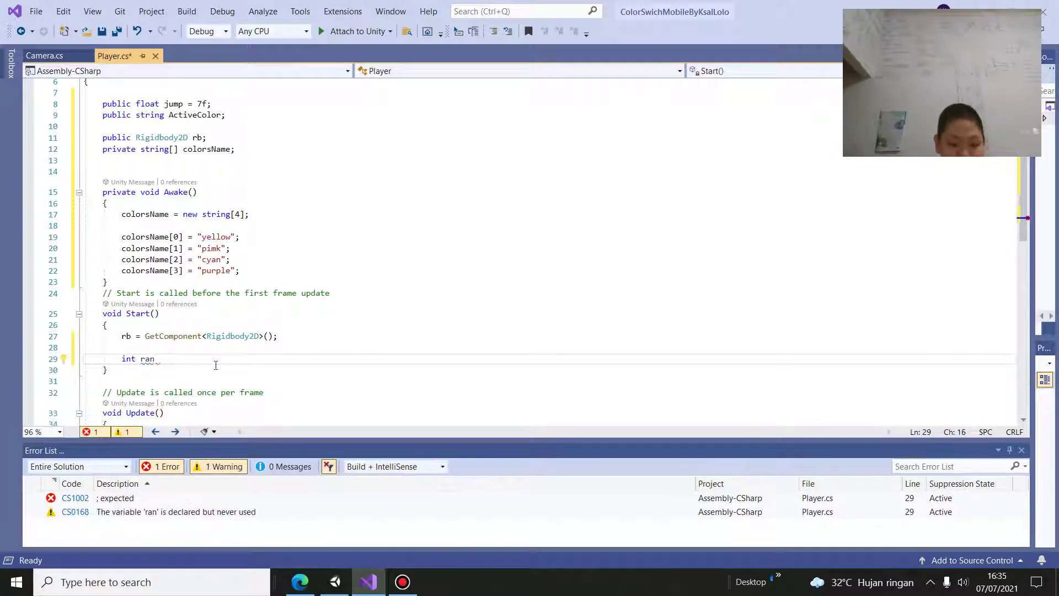
{"action": "type", "text": "do"}
{"action": "key", "text": "BackSpace"}
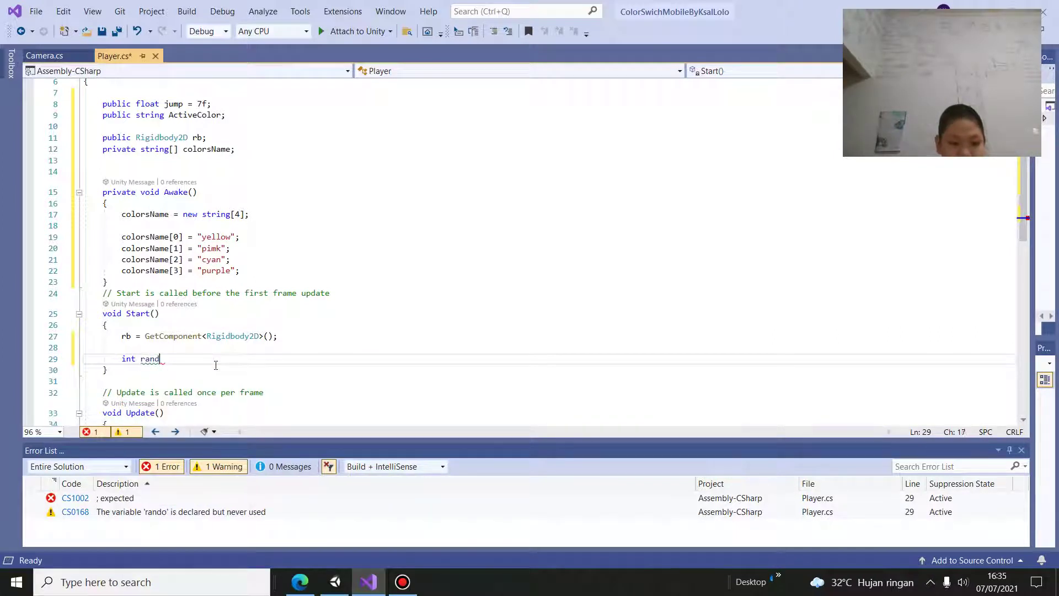
{"action": "key", "text": "BackSpace"}
{"action": "key", "text": "BackSpace"}
{"action": "key", "text": "BackSpace"}
{"action": "key", "text": "BackSpace"}
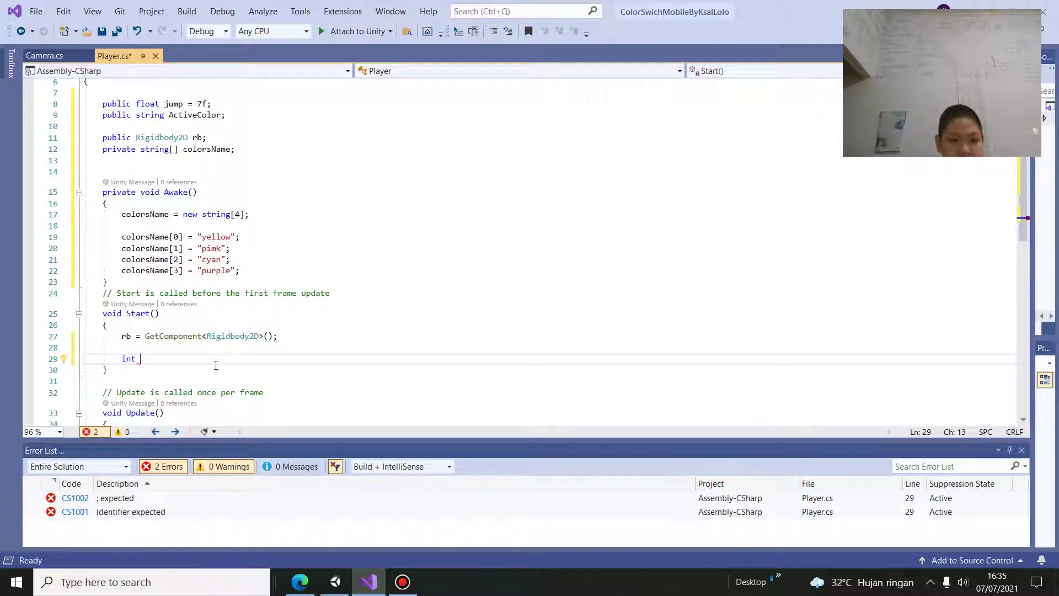
{"action": "type", "text": "Ra"}
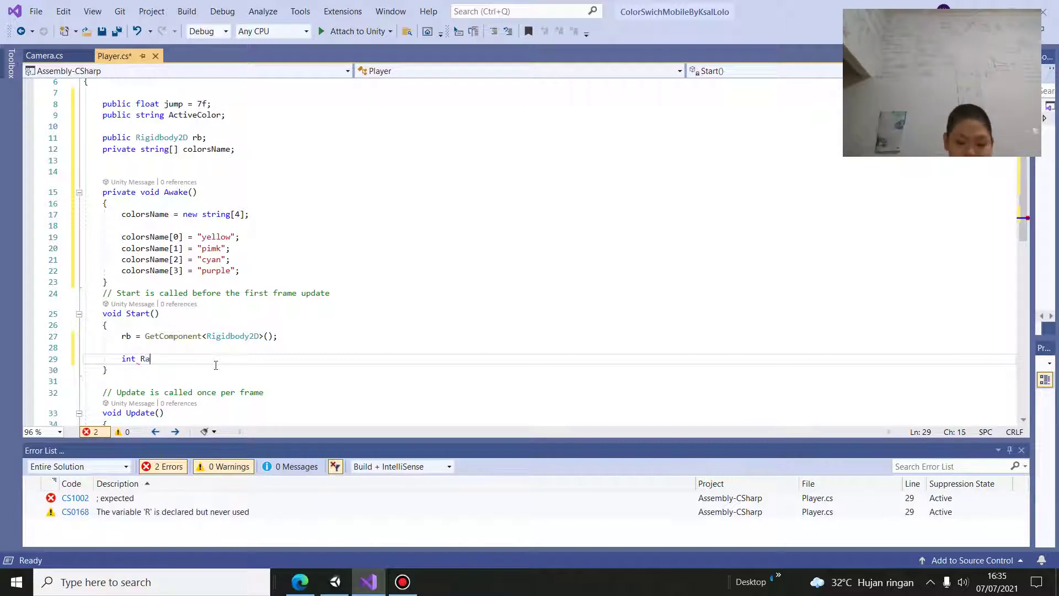
{"action": "type", "text": "ndom"}
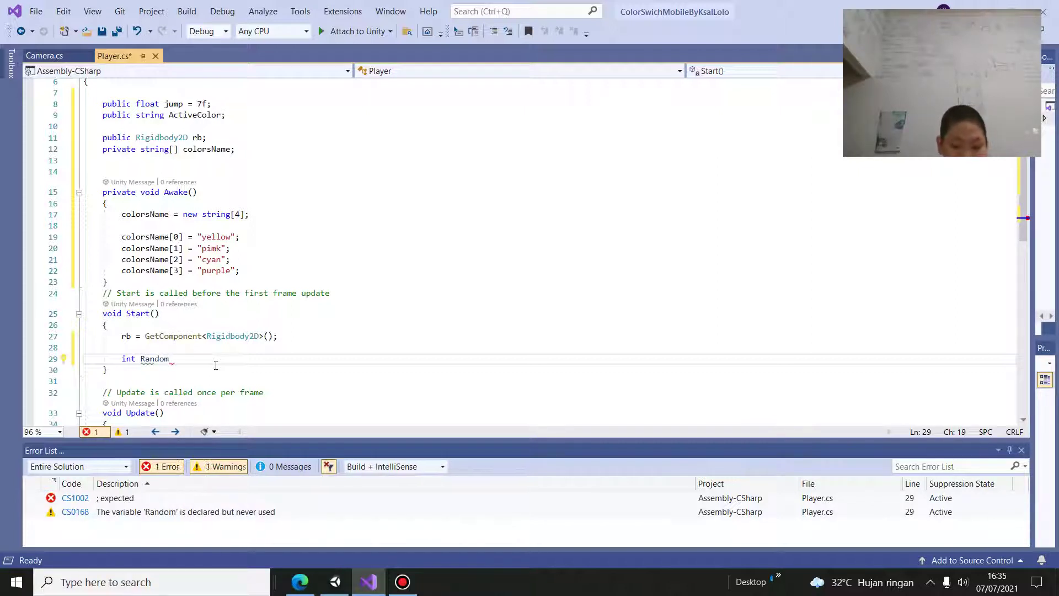
{"action": "type", "text": "Colo"}
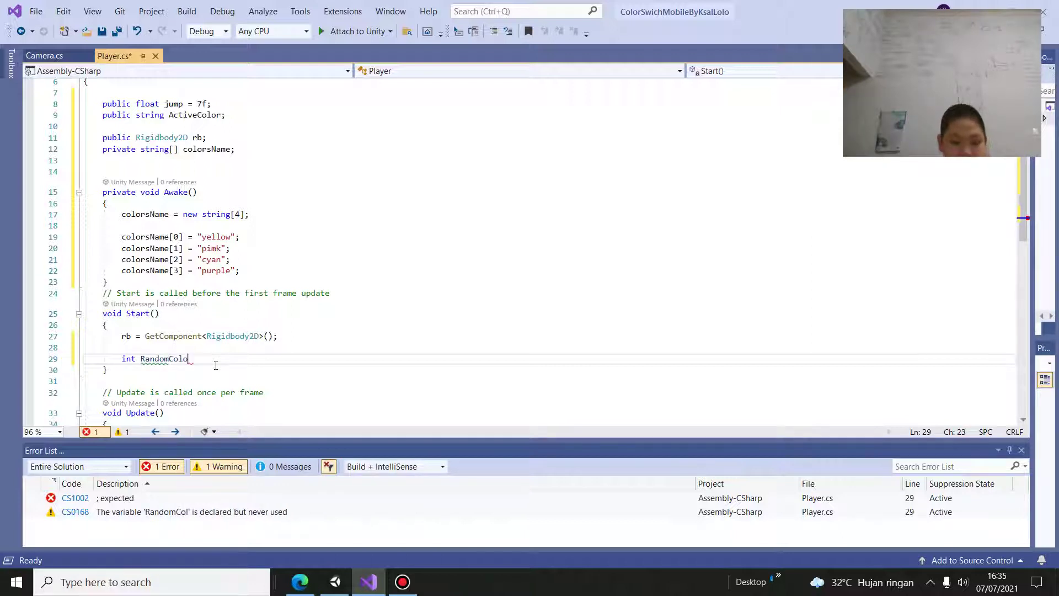
{"action": "type", "text": "r = "}
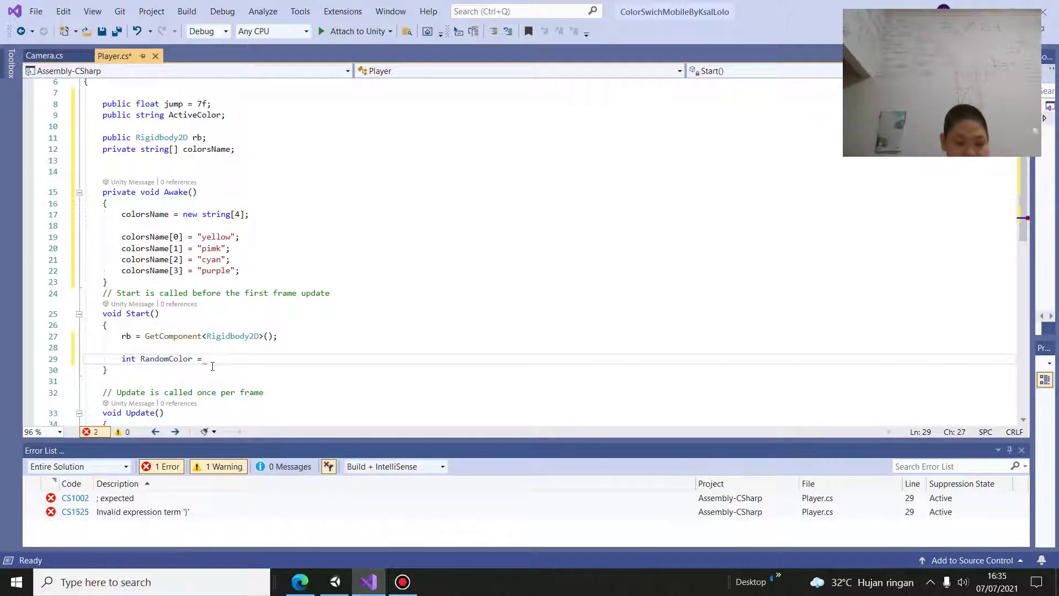
{"action": "type", "text": "ra"}
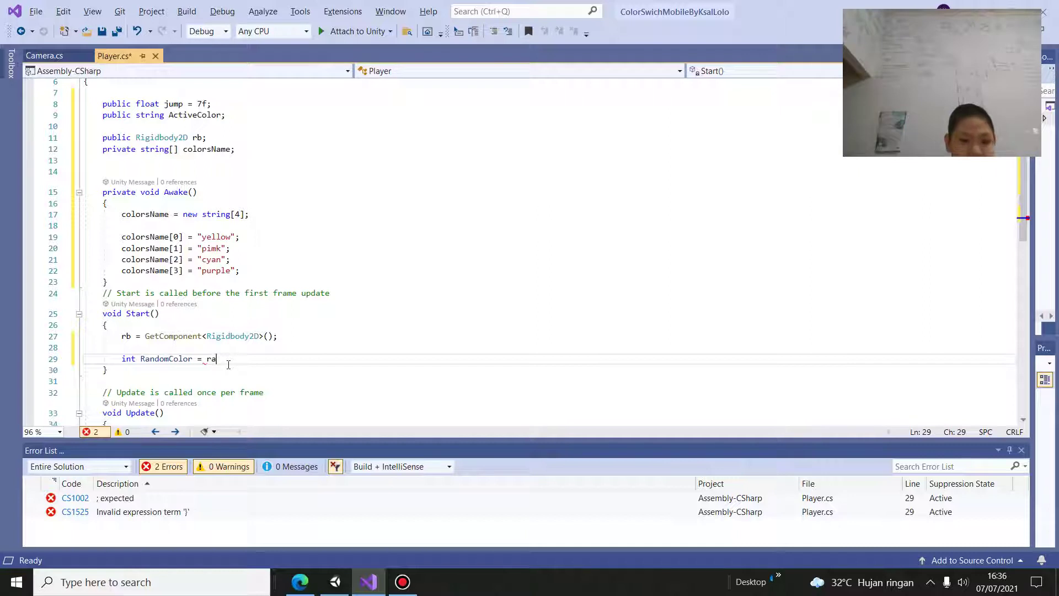
{"action": "type", "text": "n"}
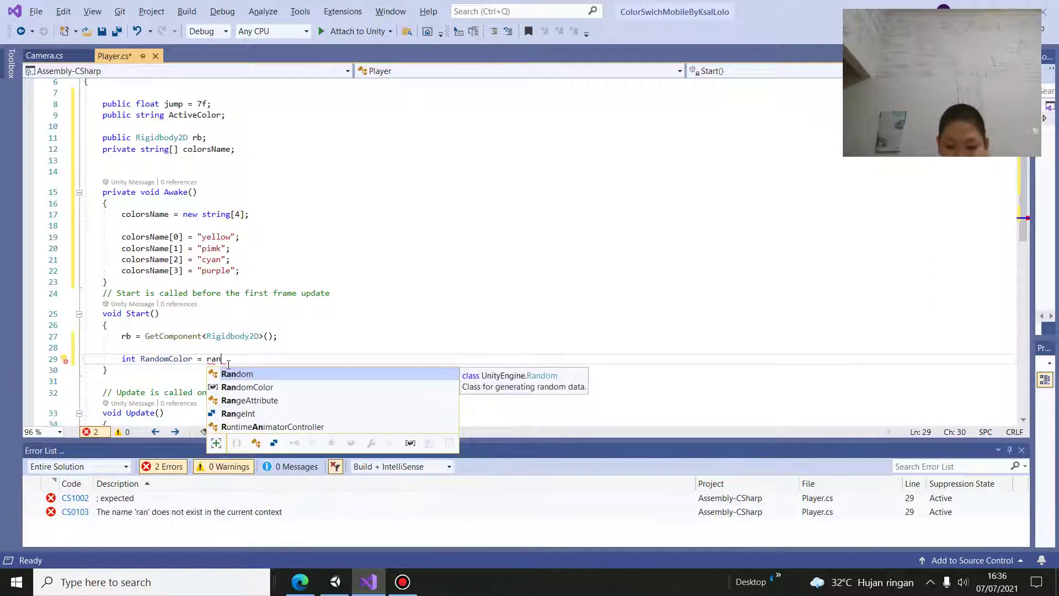
Step: Complete the RandomColor value as Random.Range( using IntelliSense
{"action": "key", "text": "Tab"}
{"action": "type", "text": ".col"}
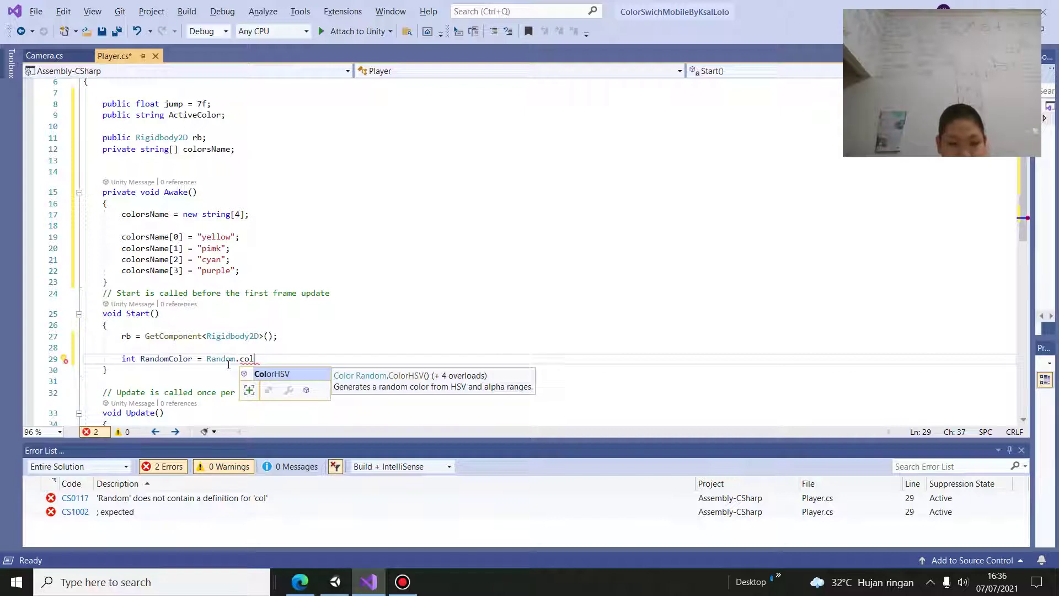
{"action": "key", "text": "BackSpace"}
{"action": "key", "text": "BackSpace"}
{"action": "key", "text": "BackSpace"}
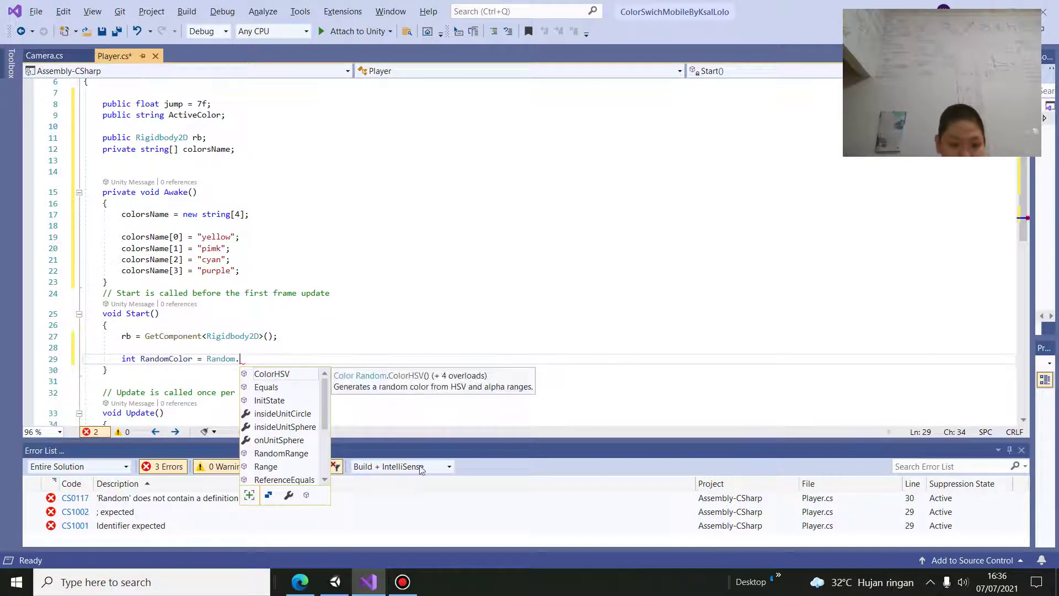
{"action": "key", "text": "Escape"}
{"action": "key", "text": "alt"}
{"action": "left_click", "coordinate": [282, 365]}
{"action": "type", "text": "r"}
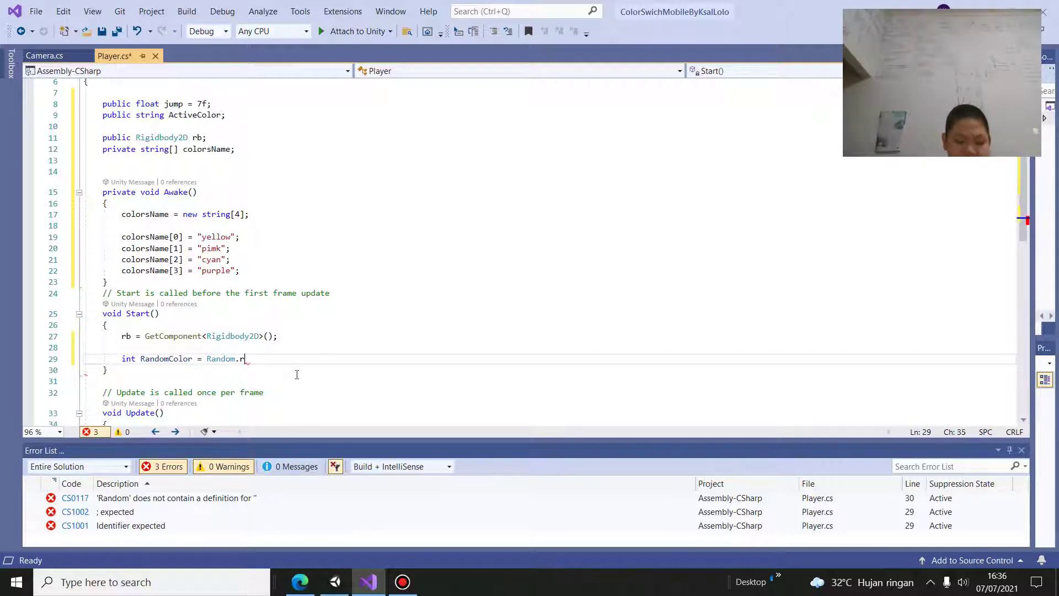
{"action": "type", "text": "ang"}
{"action": "key", "text": "Tab"}
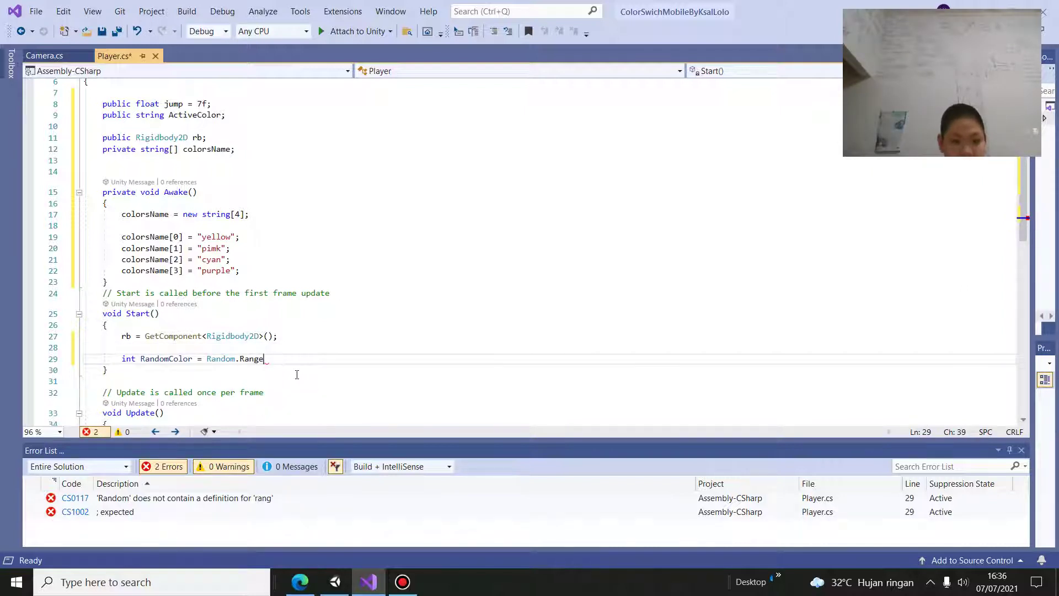
{"action": "left_click", "coordinate": [291, 354]}
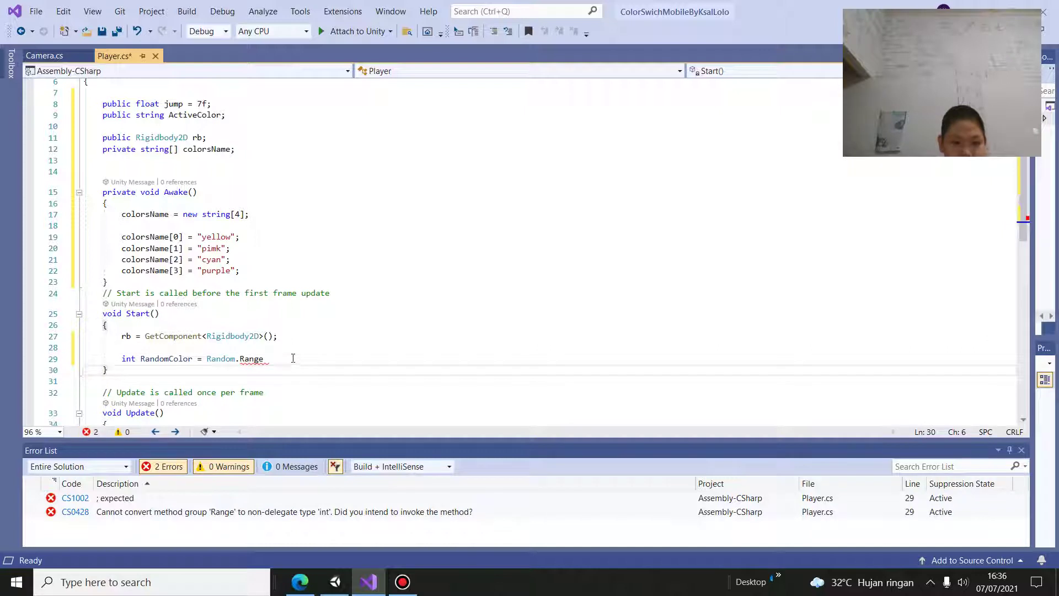
{"action": "left_click", "coordinate": [293, 358]}
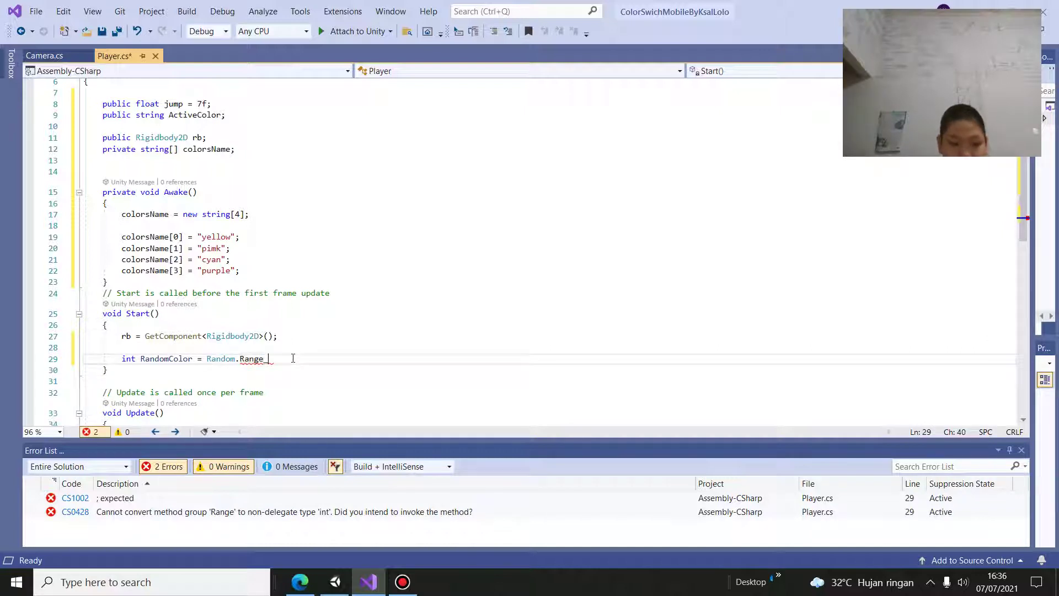
{"action": "type", "text": "("}
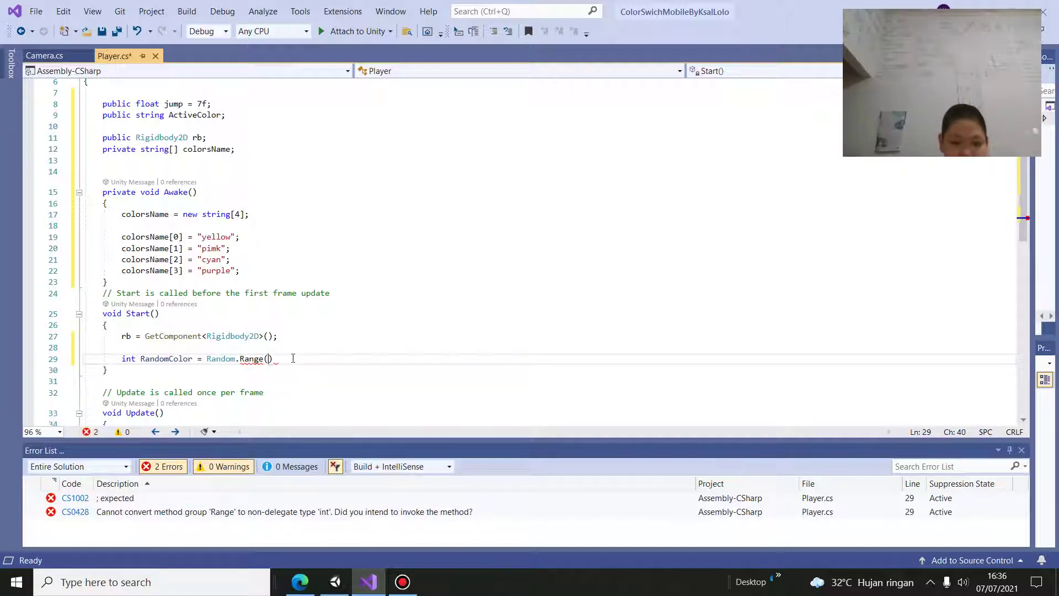
{"action": "left_click", "coordinate": [374, 342]}
{"action": "left_click_drag", "start_coordinate": [374, 342], "coordinate": [208, 351]}
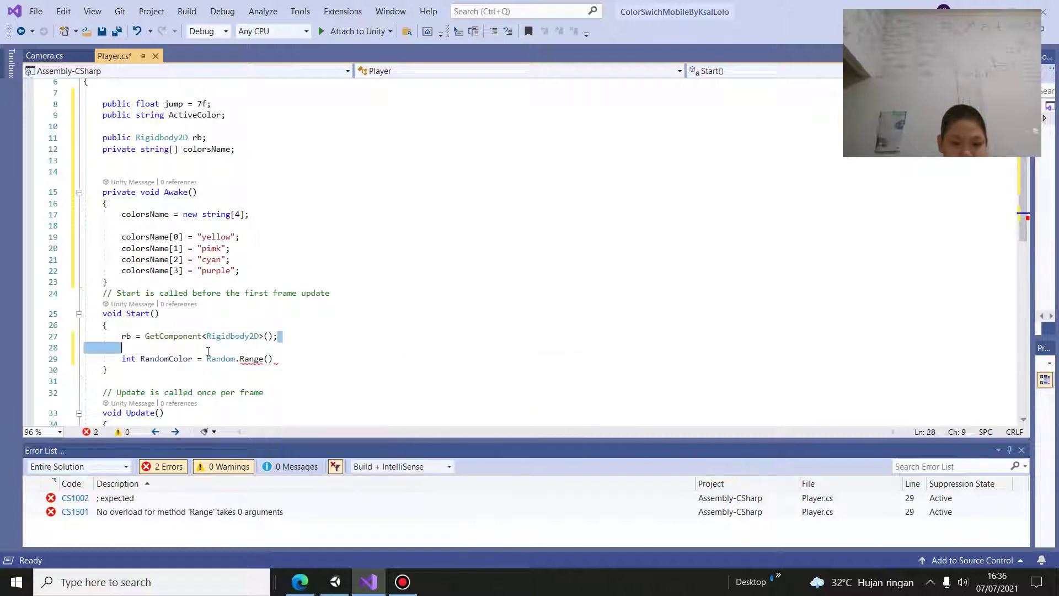
{"action": "left_click", "coordinate": [265, 359]}
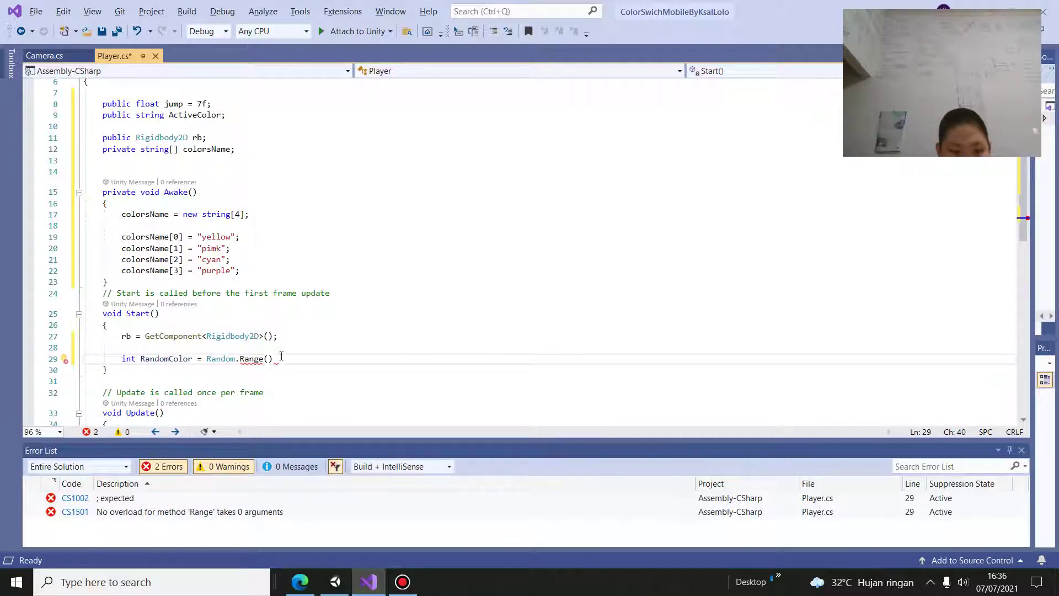
Step: Pass 0 and colorsName.Length as the Range arguments and end the line
{"action": "type", "text": "0"}
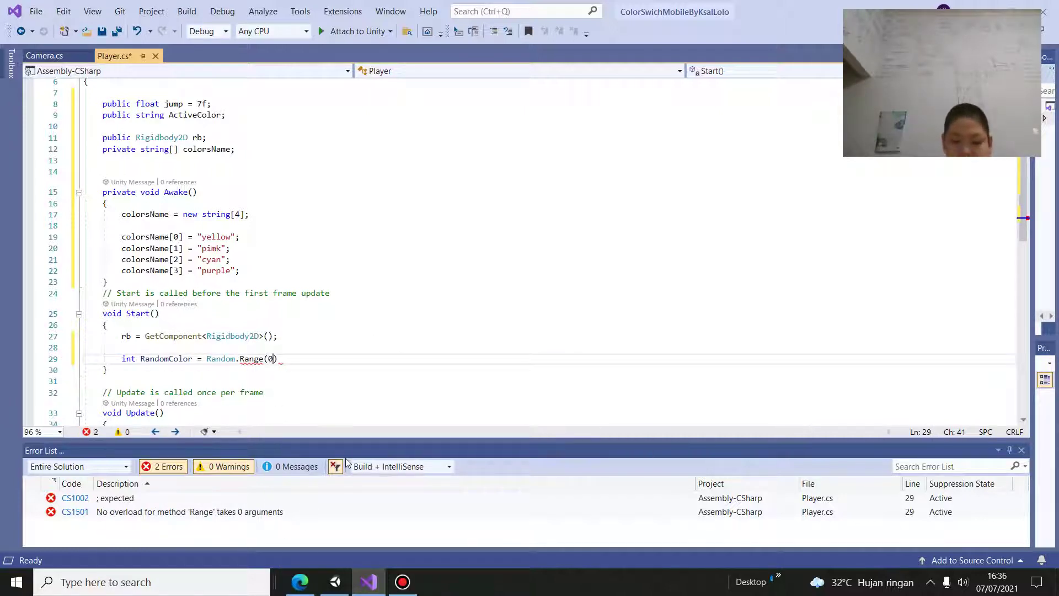
{"action": "type", "text": ",colo"}
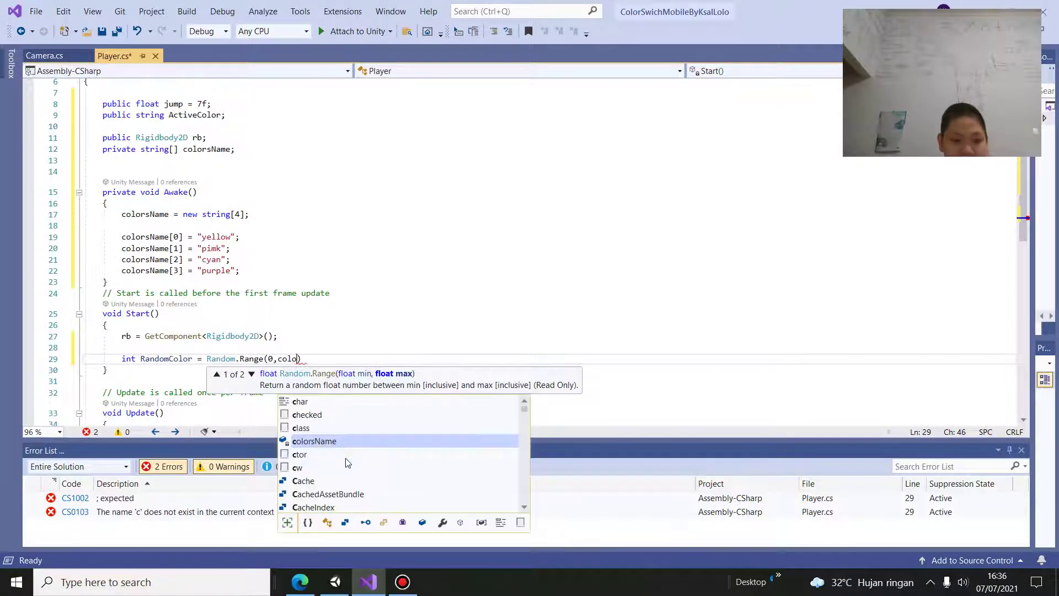
{"action": "key", "text": "Tab"}
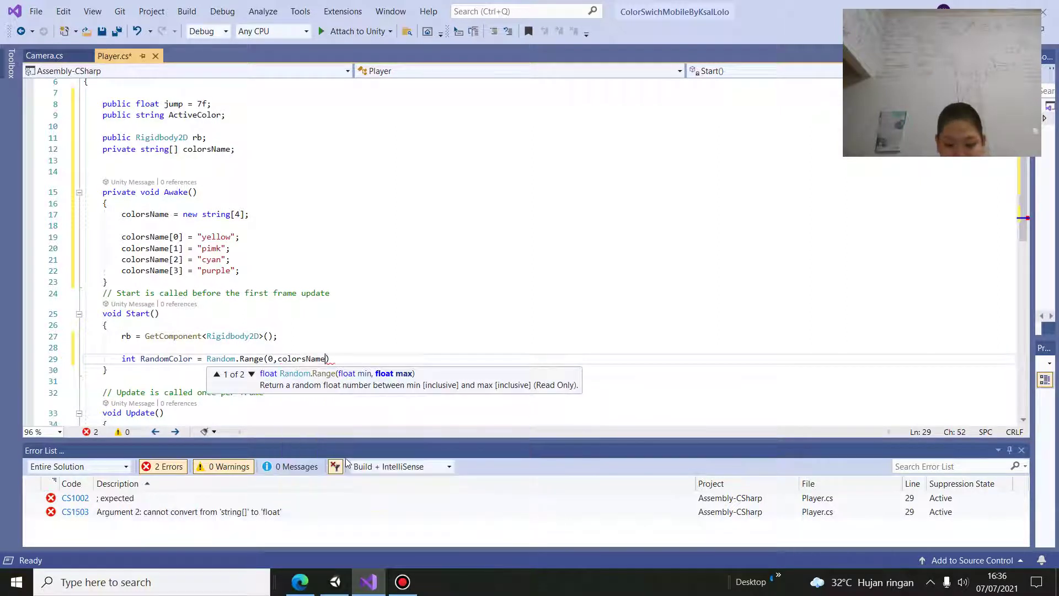
{"action": "type", "text": ","}
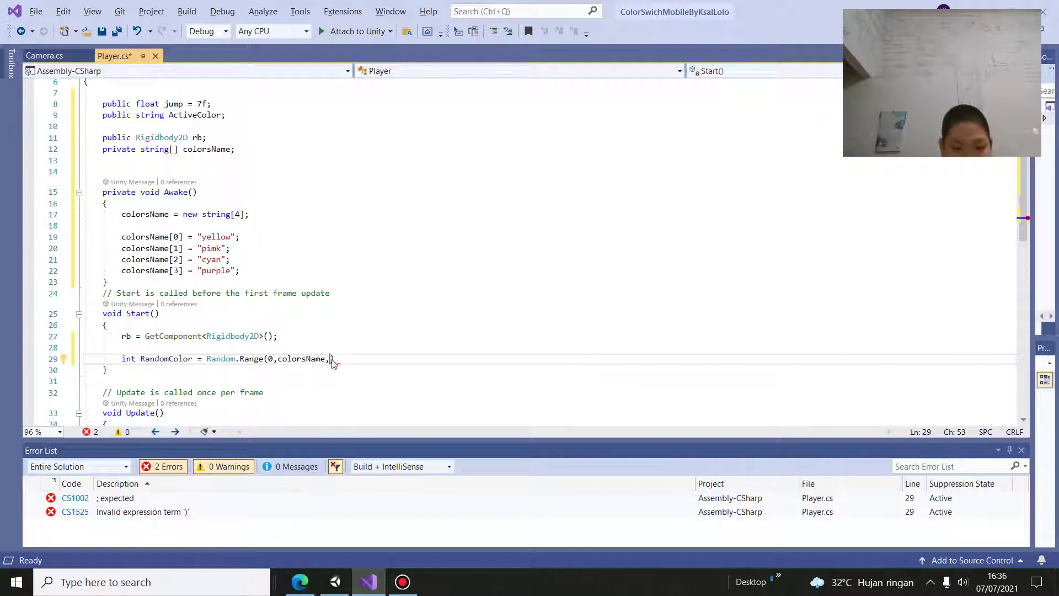
{"action": "key", "text": "BackSpace"}
{"action": "type", "text": ".l"}
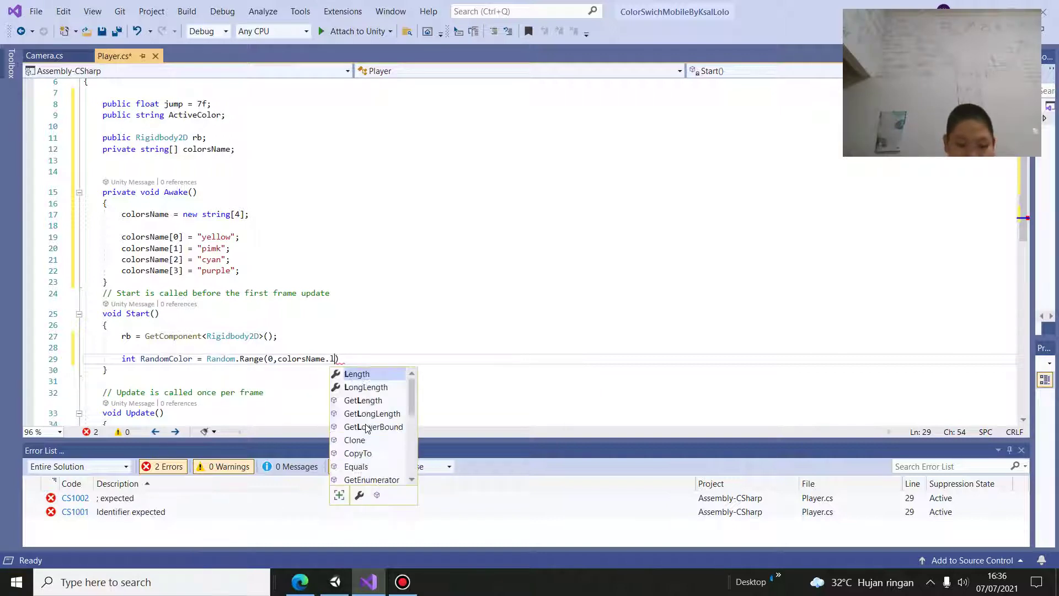
{"action": "type", "text": "e"}
{"action": "key", "text": "Tab"}
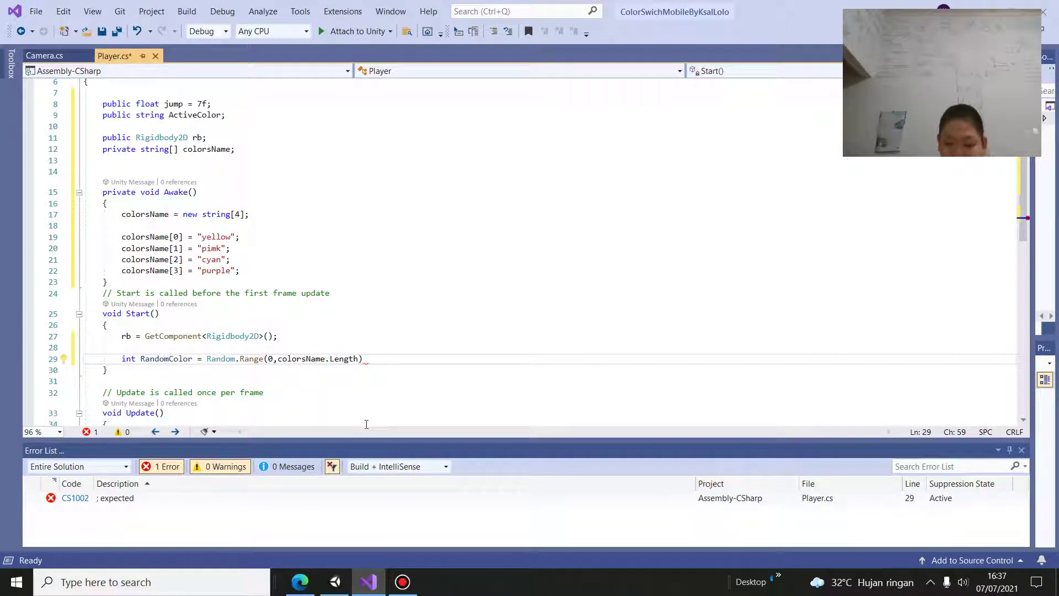
{"action": "key", "text": "Right"}
{"action": "type", "text": ";"}
Step: Add 'ActiveColor = colorsName[RandomColor];' on the next line and save Player.cs
{"action": "key", "text": "Return"}
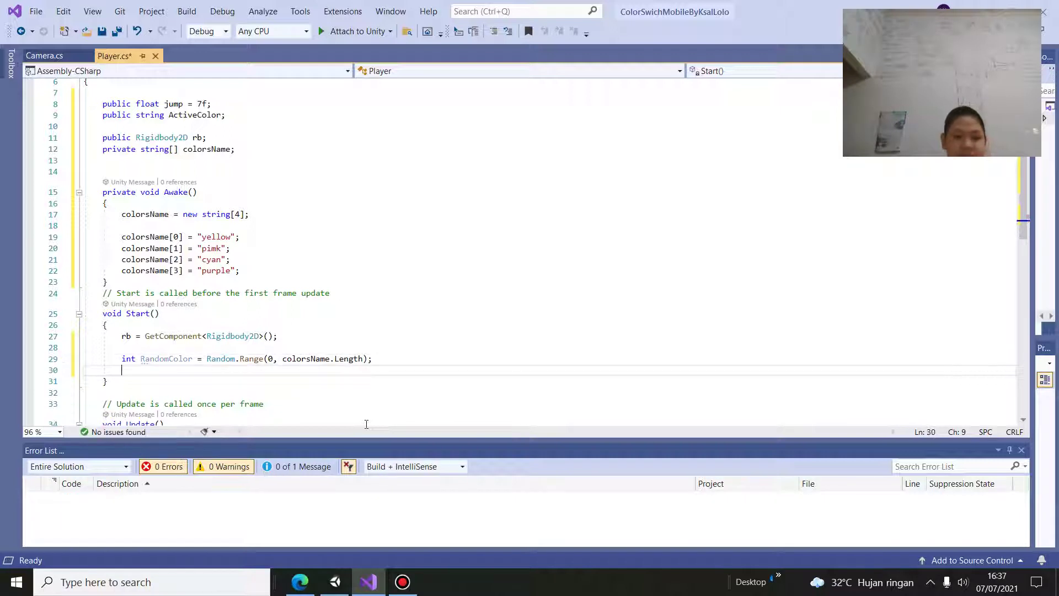
{"action": "type", "text": "a"}
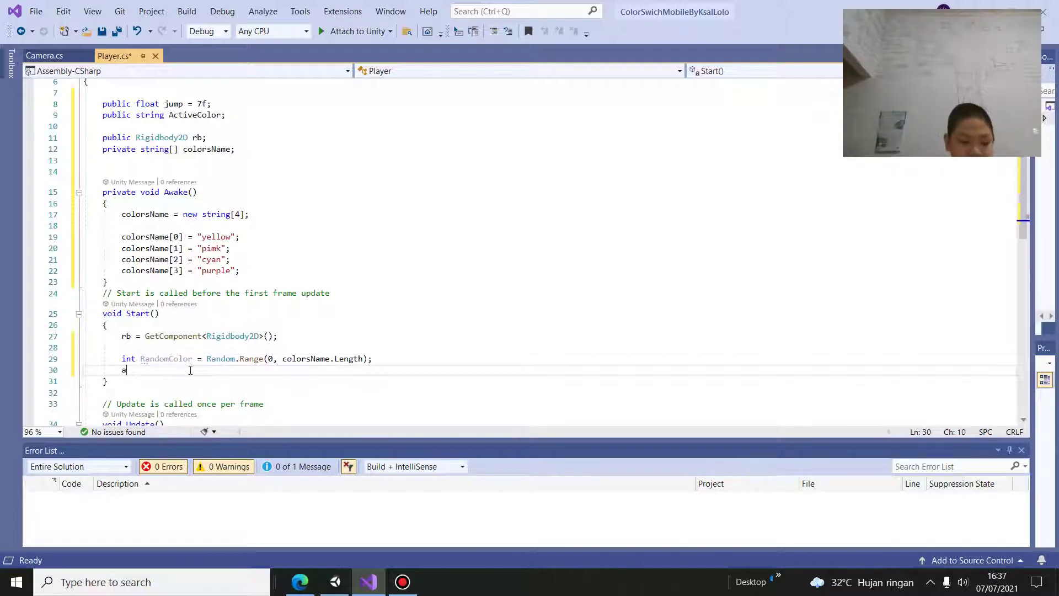
{"action": "type", "text": "cti"}
{"action": "key", "text": "Tab"}
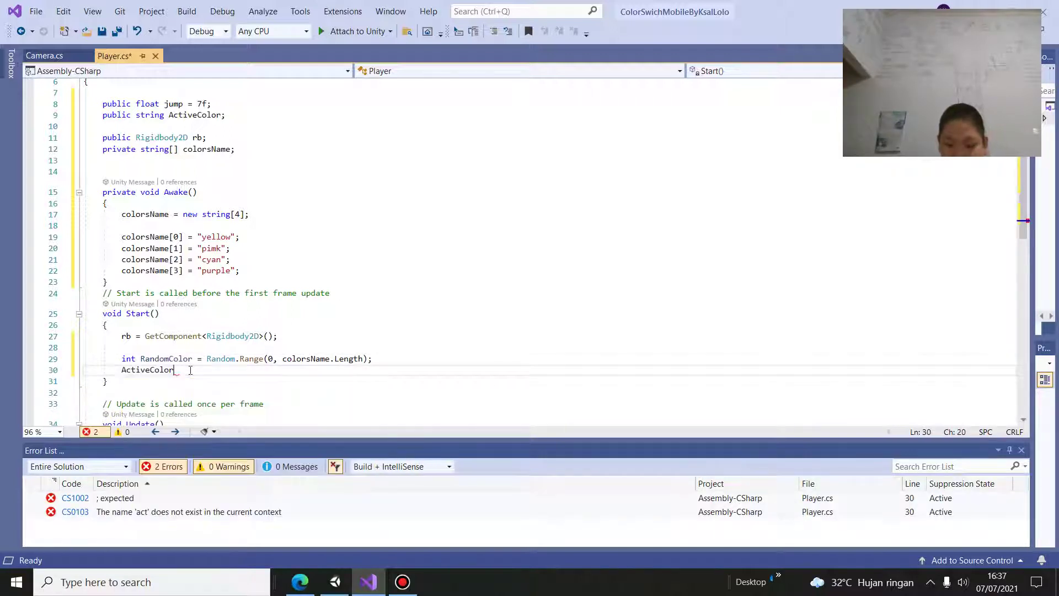
{"action": "type", "text": " = "}
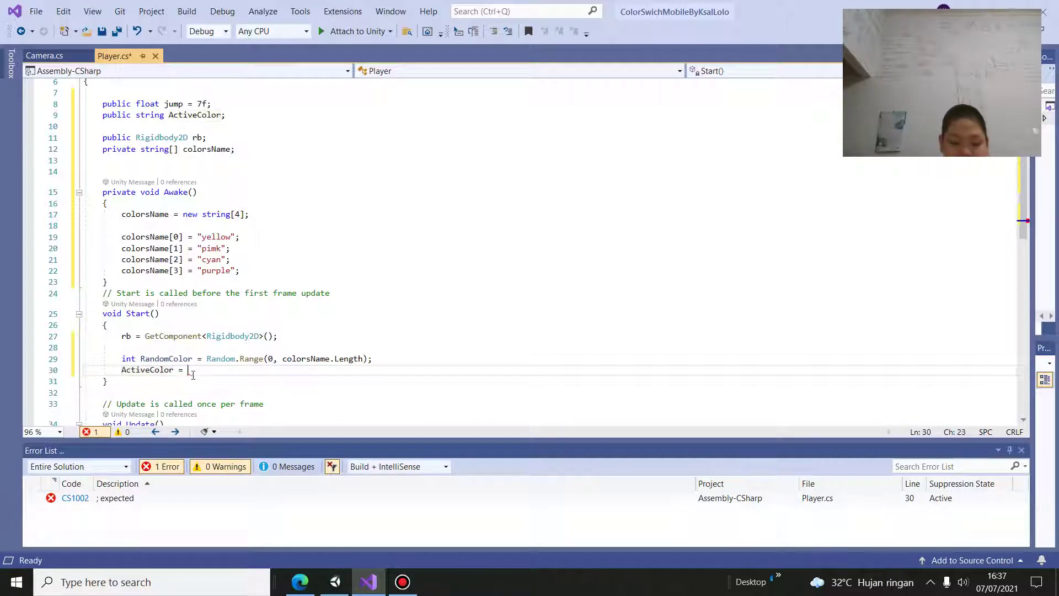
{"action": "type", "text": "colo"}
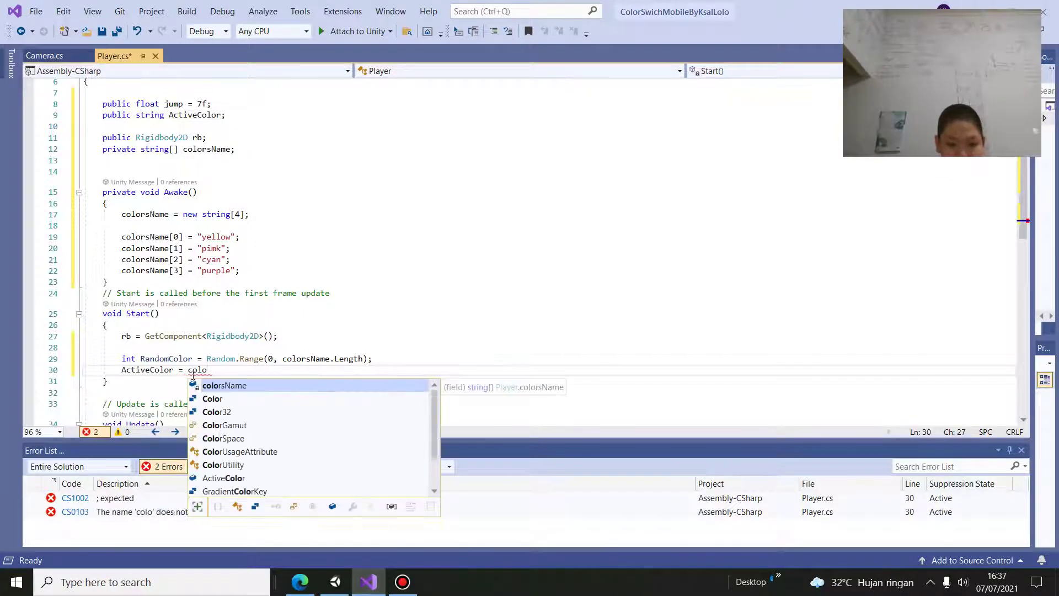
{"action": "key", "text": "Tab"}
{"action": "type", "text": "["}
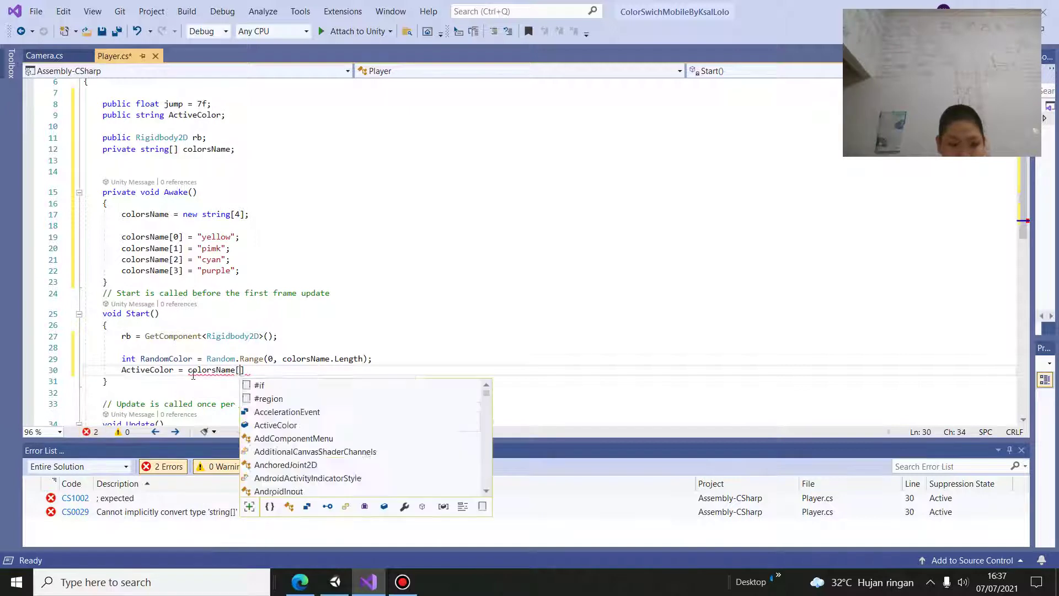
{"action": "type", "text": "ra"}
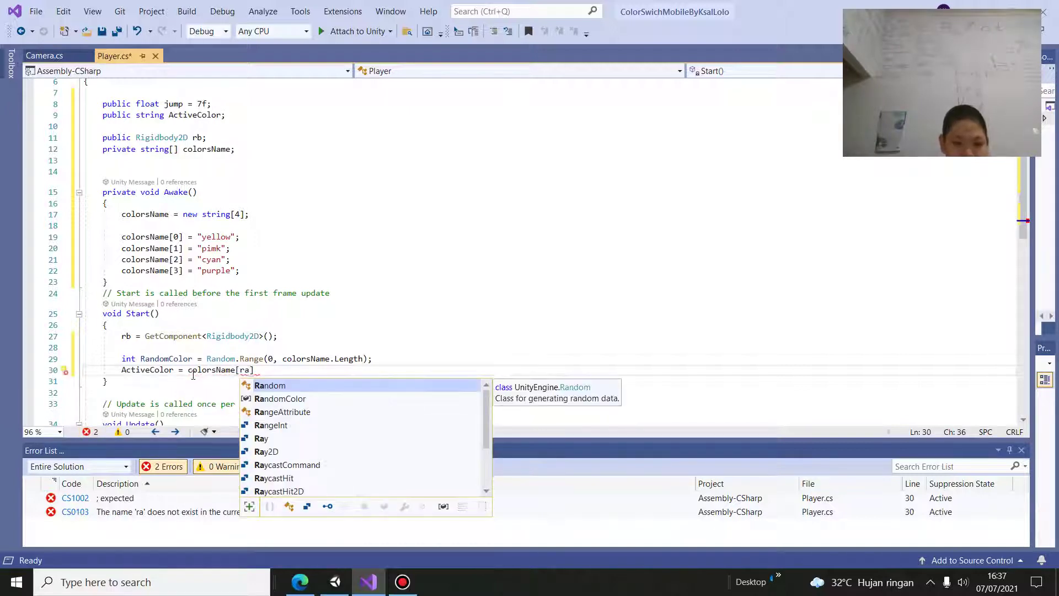
{"action": "key", "text": "Down"}
{"action": "key", "text": "Tab"}
{"action": "type", "text": "]"}
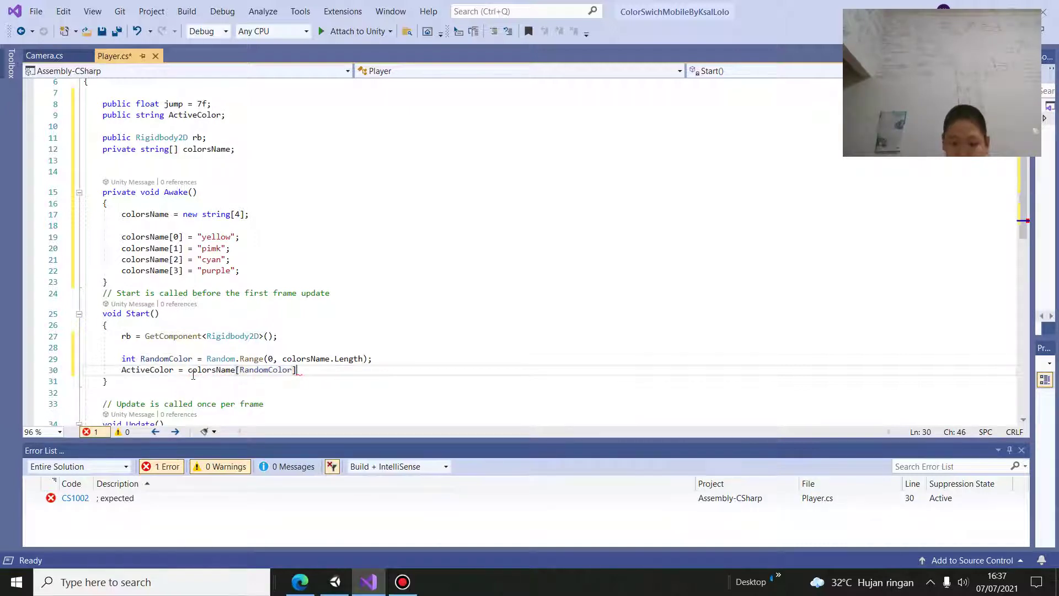
{"action": "type", "text": ";"}
{"action": "key", "text": "alt"}
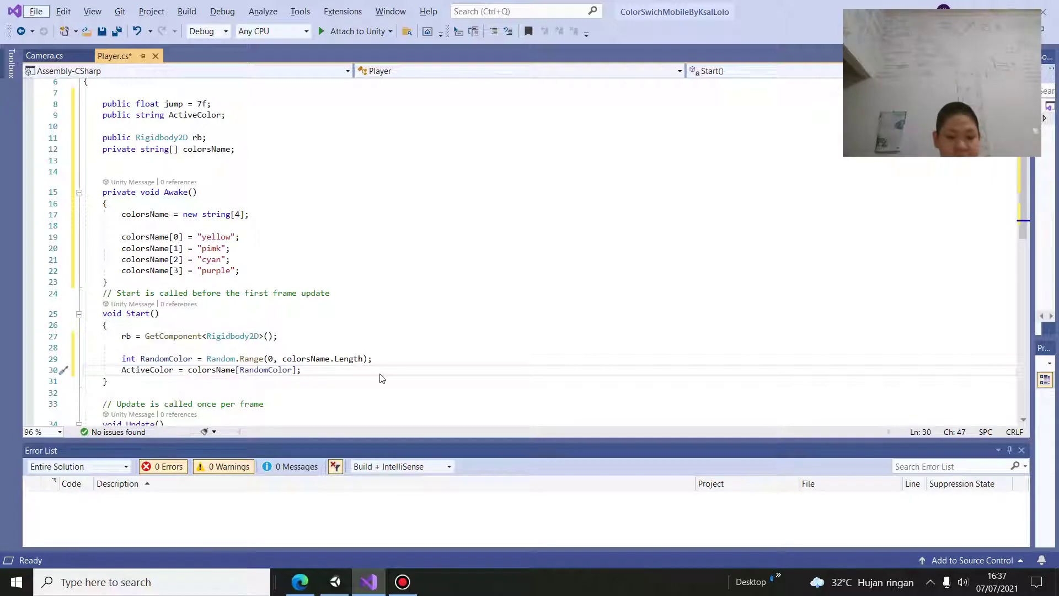
{"action": "left_click", "coordinate": [394, 360]}
{"action": "key", "text": "ctrl+s"}
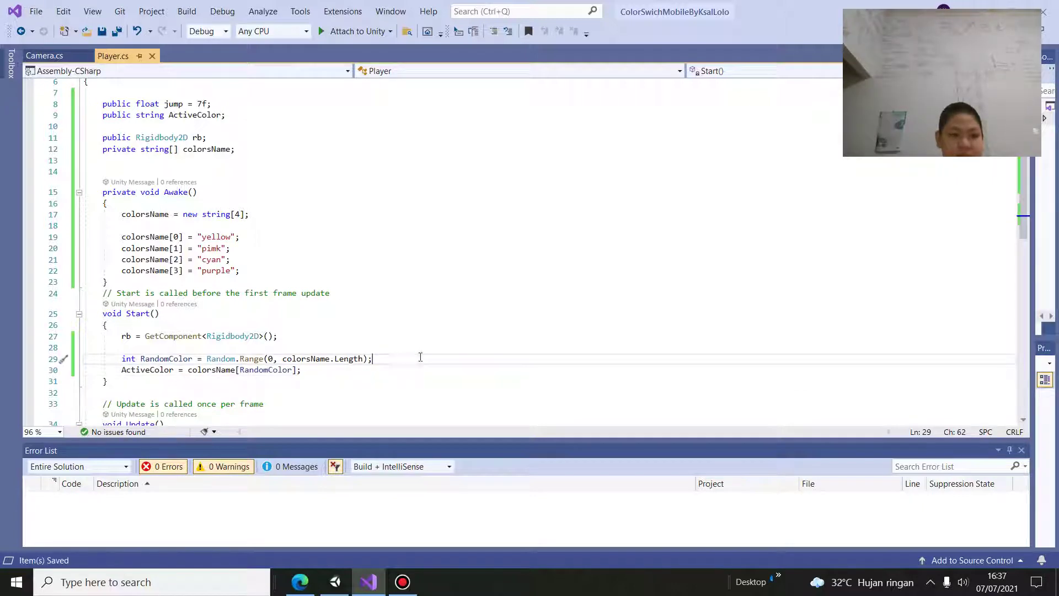
Step: Play-test the game in Unity, inspecting the Player and making the ball jump
{"action": "left_click", "coordinate": [334, 582]}
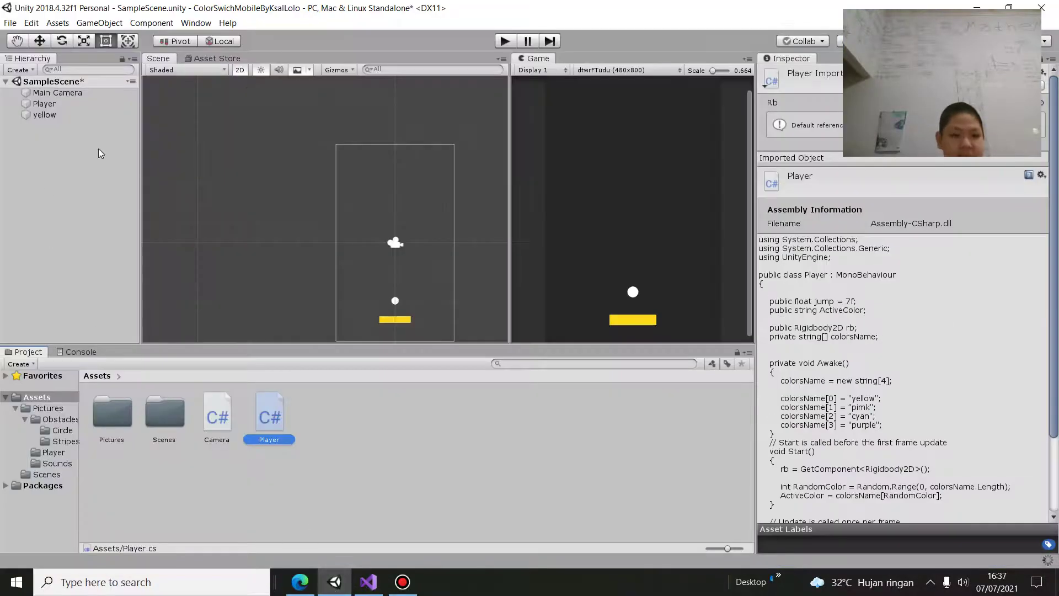
{"action": "left_click", "coordinate": [503, 41]}
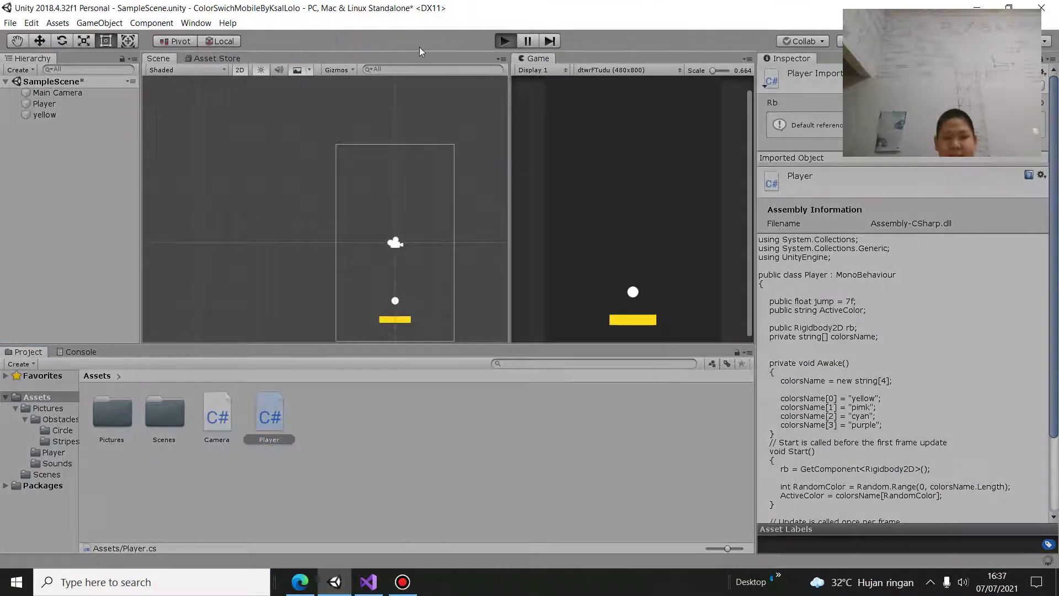
{"action": "left_click", "coordinate": [46, 107]}
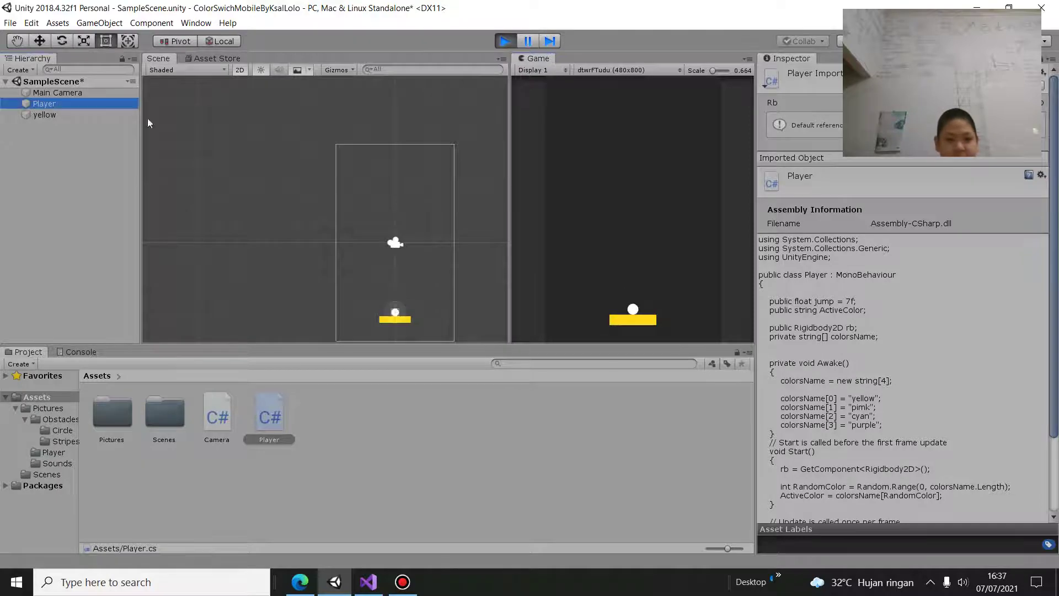
{"action": "scroll", "coordinate": [941, 331], "scroll_direction": "down", "scroll_amount": 5}
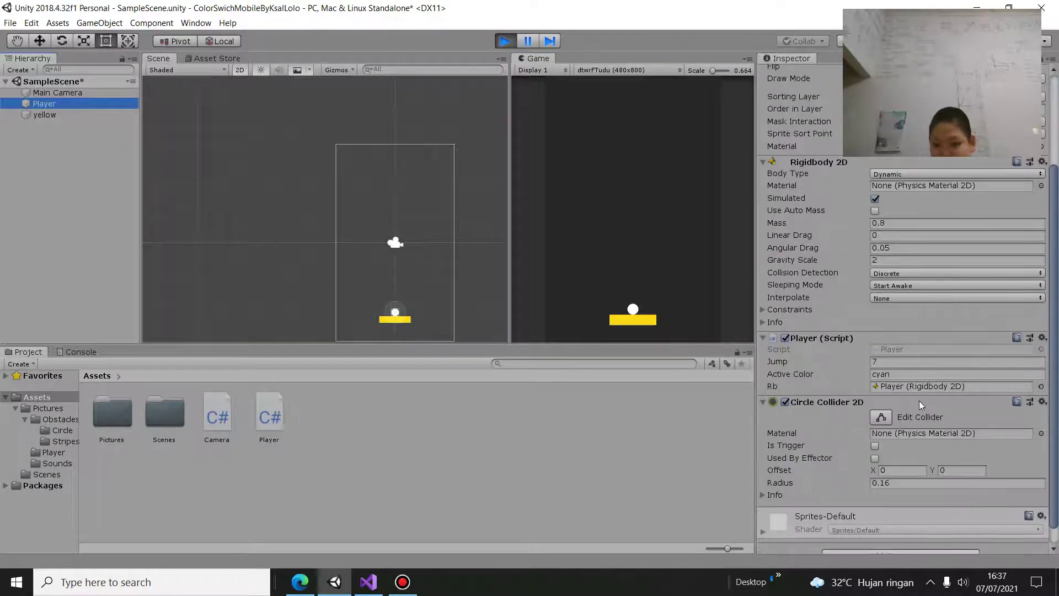
{"action": "left_click", "coordinate": [680, 298]}
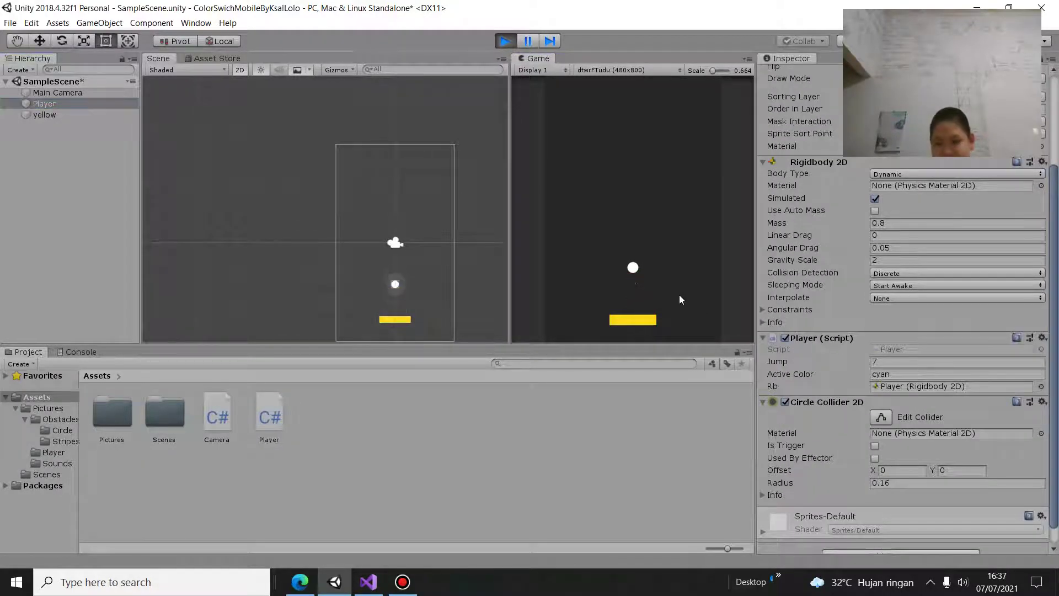
{"action": "left_click", "coordinate": [505, 42]}
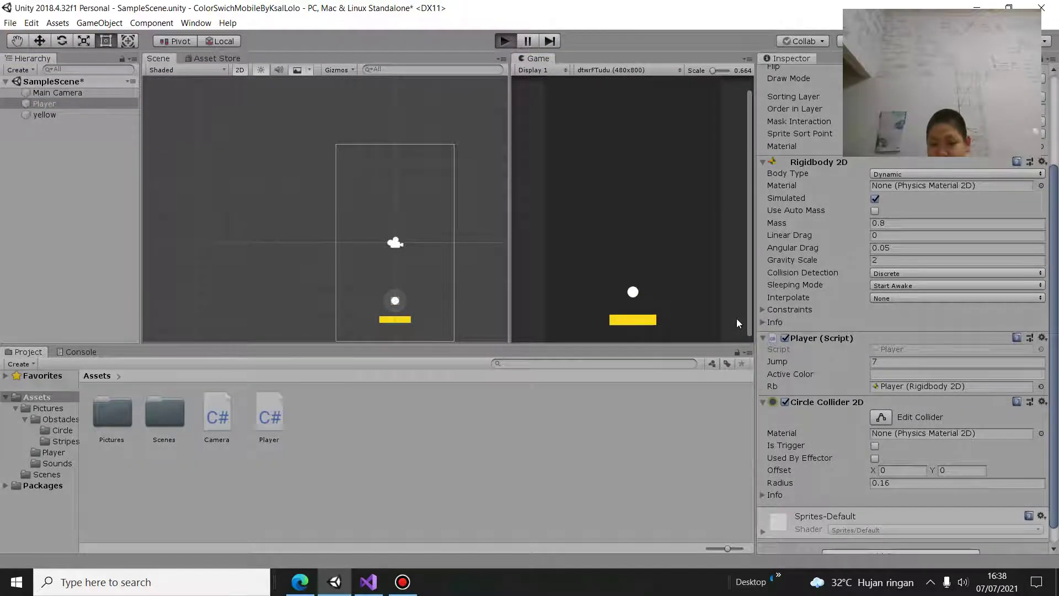
Step: Replay the game three more times to check the randomly chosen Active Color
{"action": "key", "text": "ctrl+p"}
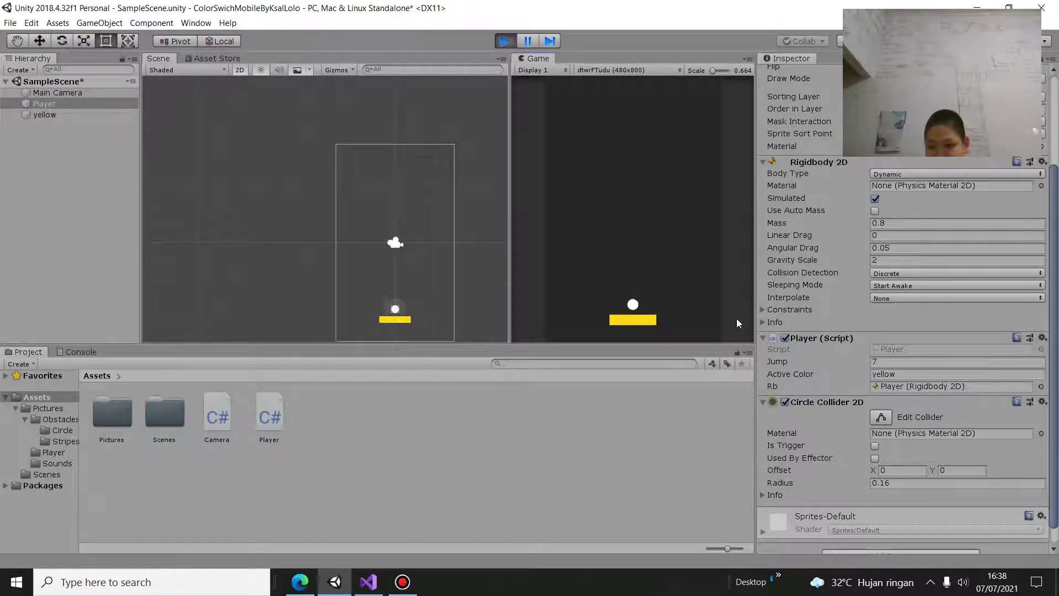
{"action": "left_click", "coordinate": [505, 41]}
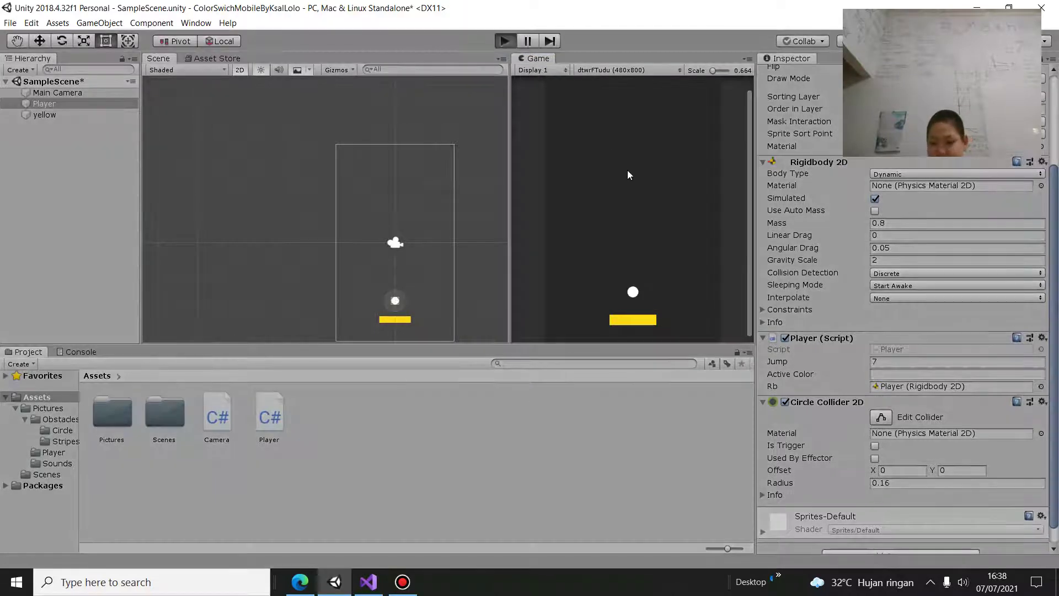
{"action": "key", "text": "ctrl+p"}
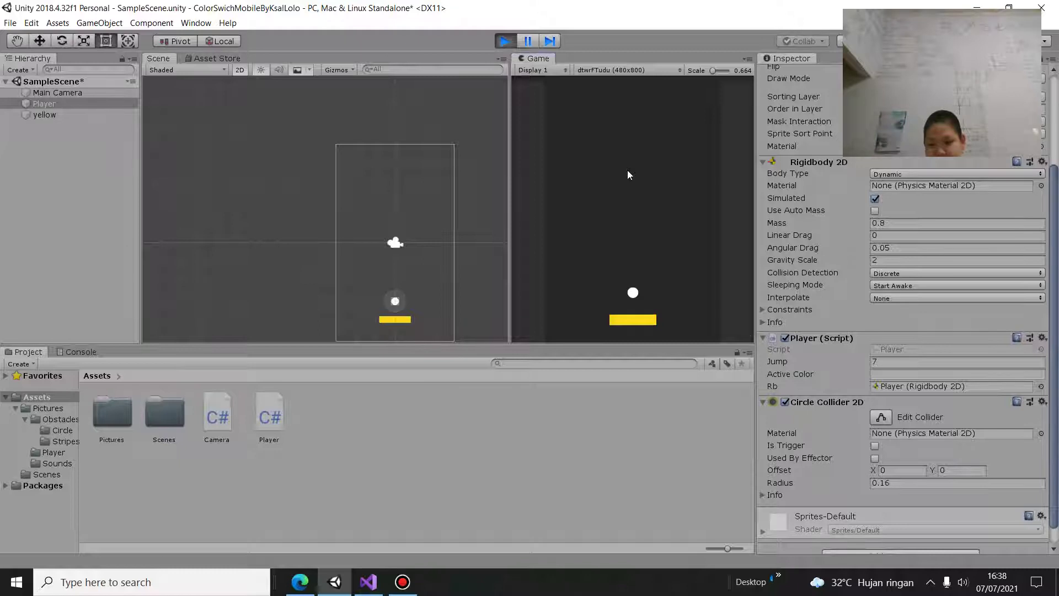
{"action": "left_click", "coordinate": [503, 42]}
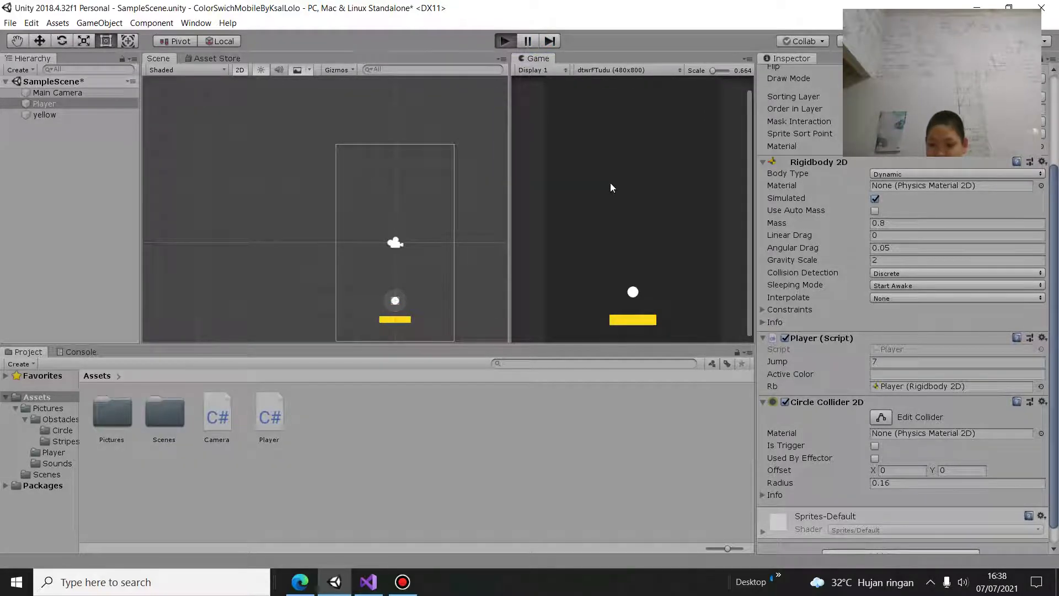
{"action": "key", "text": "ctrl+p"}
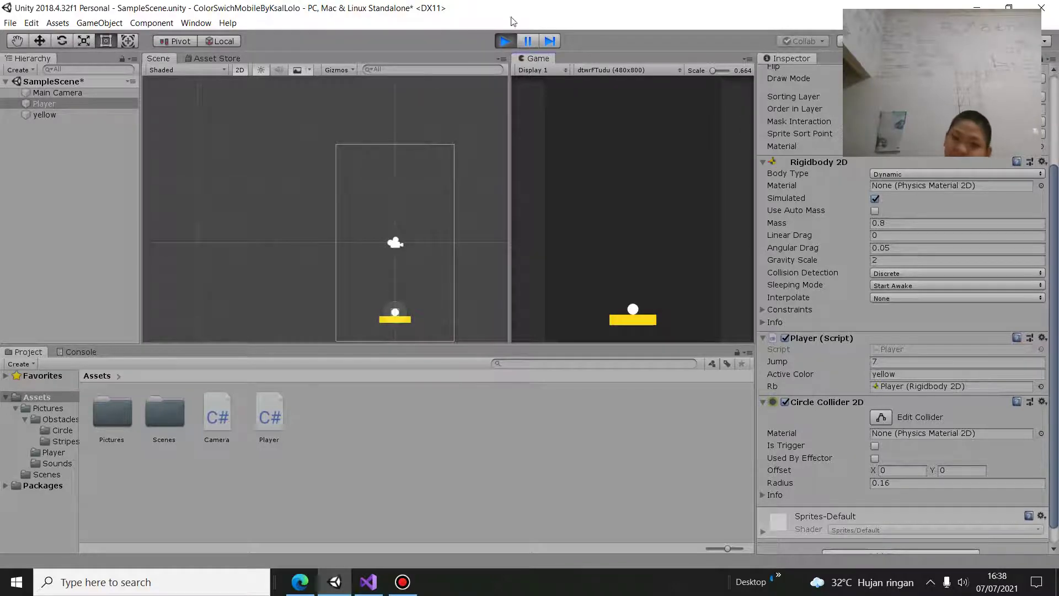
{"action": "left_click", "coordinate": [506, 41]}
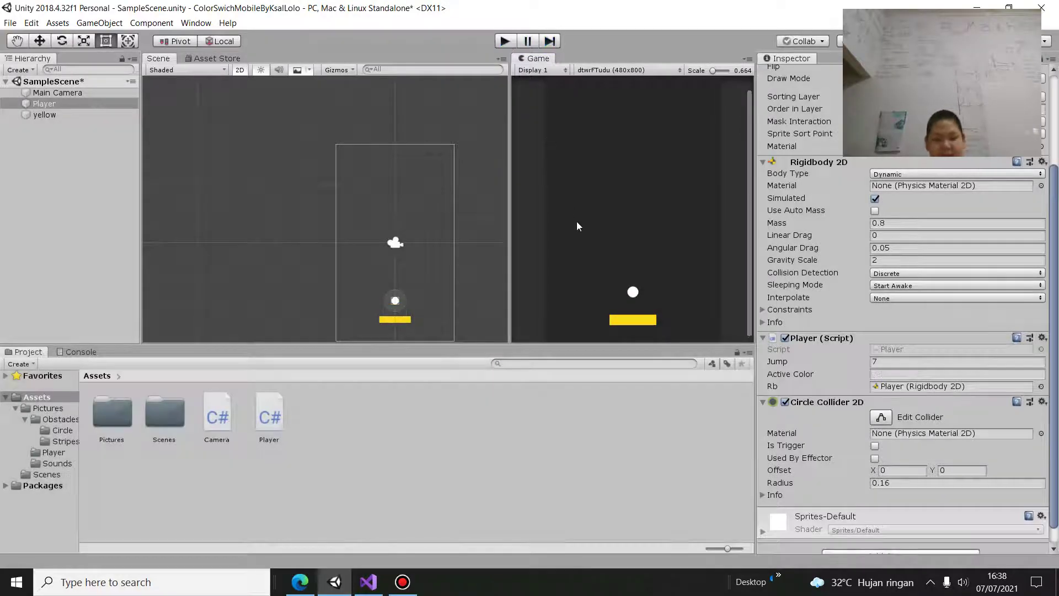
Step: Drag Circle_cyan, Circle_pink, Circle_purple and Circle_yellow from Obstacles > Circle into the scene
{"action": "left_click", "coordinate": [218, 234]}
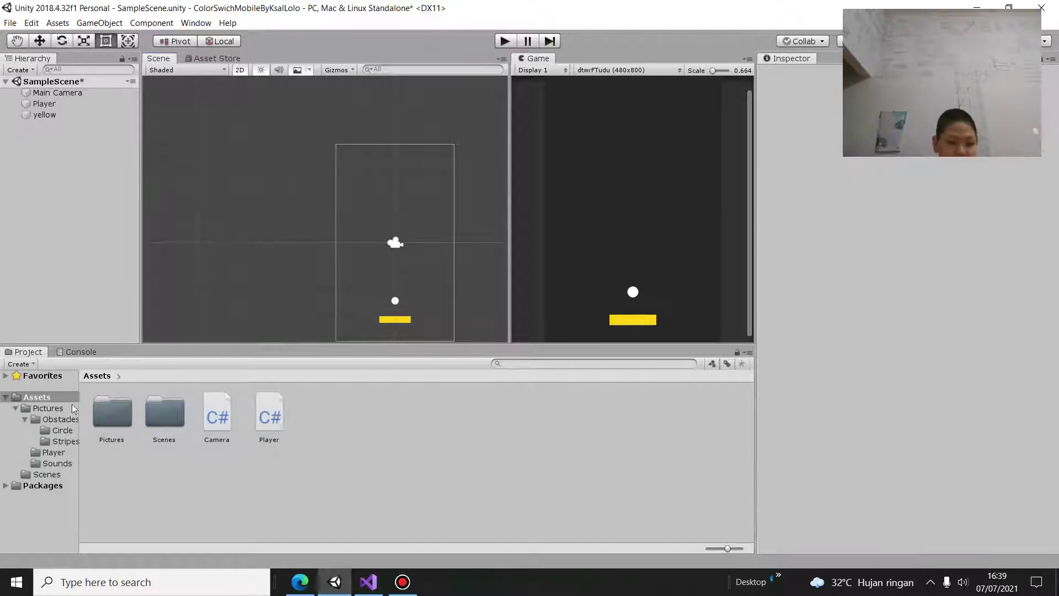
{"action": "left_click", "coordinate": [59, 421]}
{"action": "left_click", "coordinate": [61, 429]}
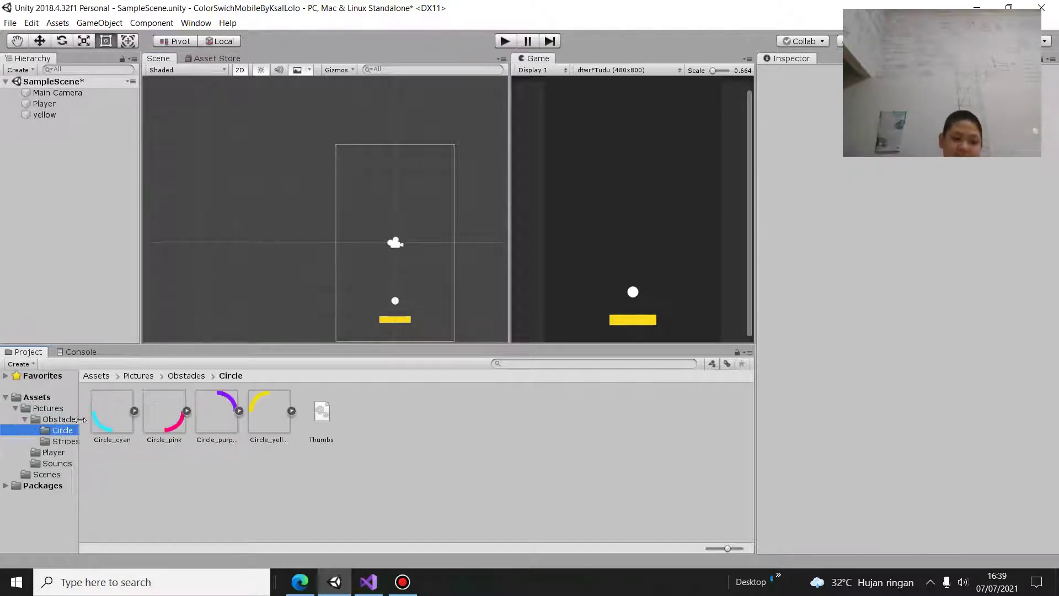
{"action": "left_click_drag", "start_coordinate": [103, 425], "coordinate": [69, 317]}
{"action": "left_click_drag", "start_coordinate": [164, 411], "coordinate": [67, 220]}
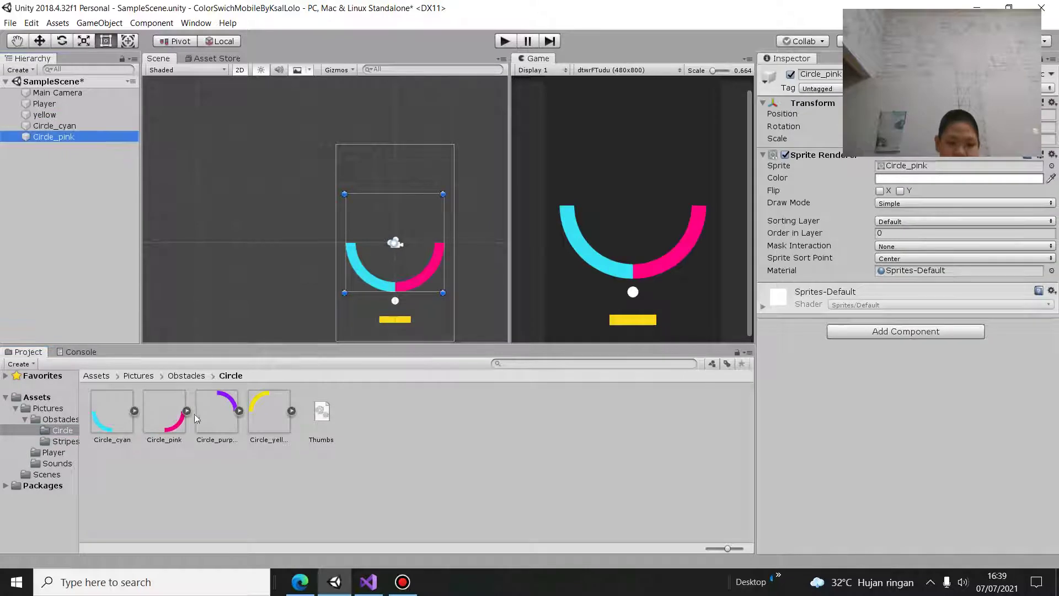
{"action": "left_click_drag", "start_coordinate": [217, 411], "coordinate": [66, 220]}
{"action": "left_click_drag", "start_coordinate": [251, 422], "coordinate": [85, 249]}
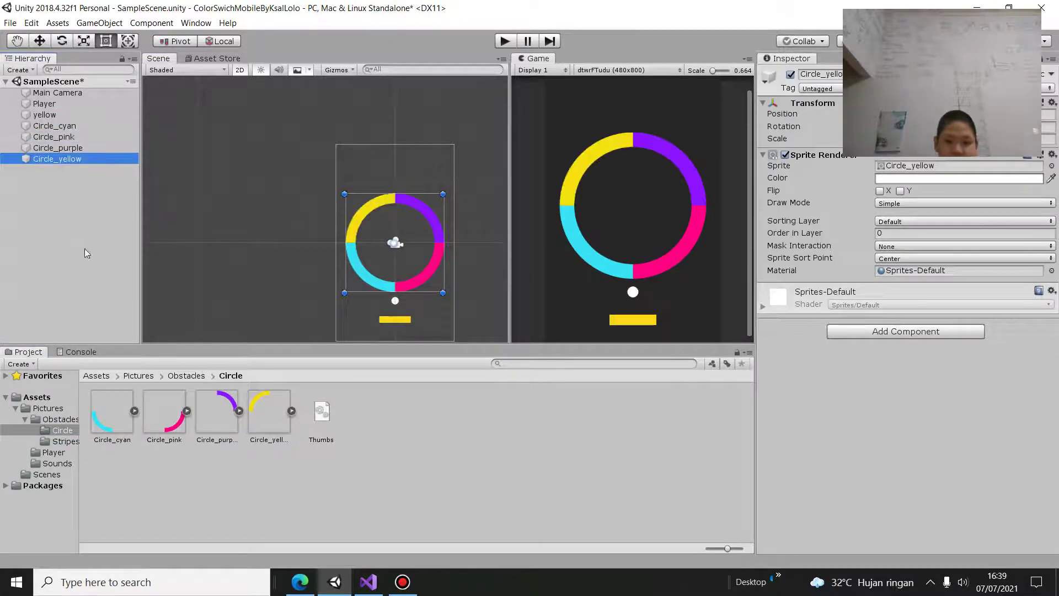
{"action": "left_click", "coordinate": [79, 127]}
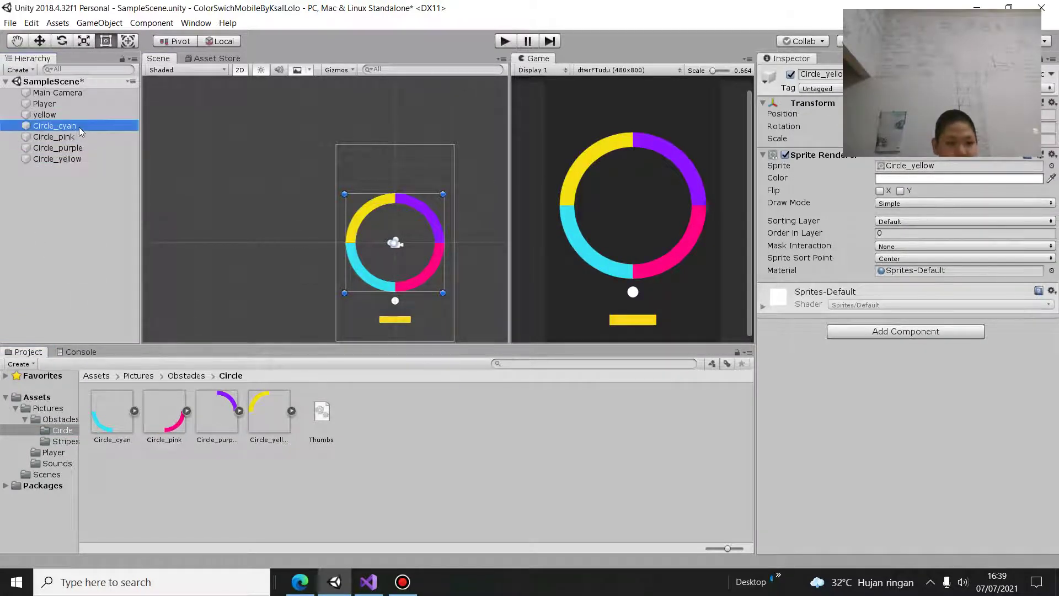
{"action": "left_click", "coordinate": [58, 174]}
Step: Create an empty object at the origin and name it GAMEOBJECT
{"action": "left_click", "coordinate": [99, 22]}
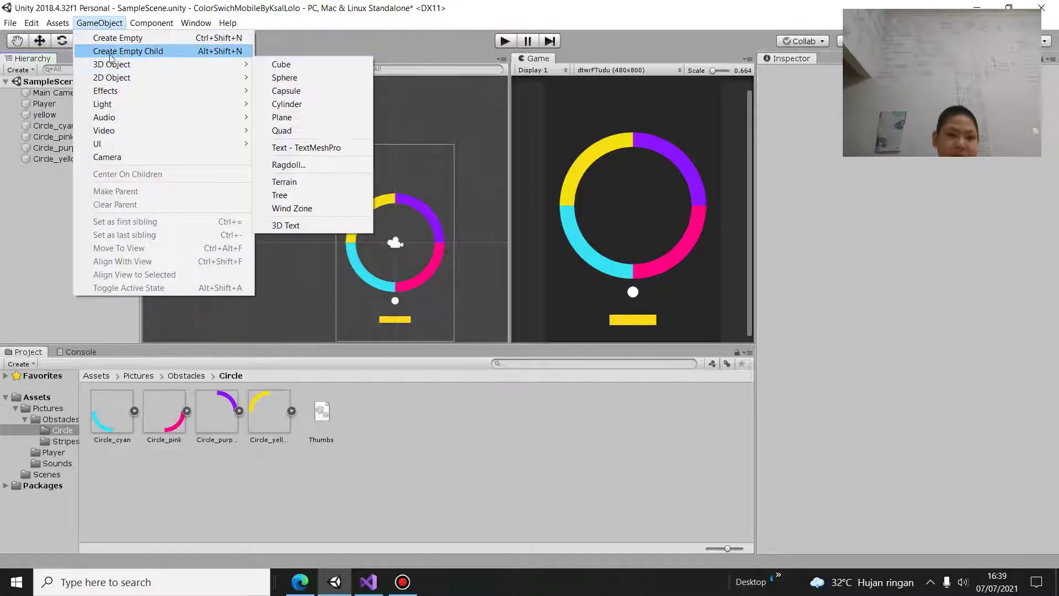
{"action": "left_click", "coordinate": [113, 37]}
{"action": "right_click", "coordinate": [813, 98]}
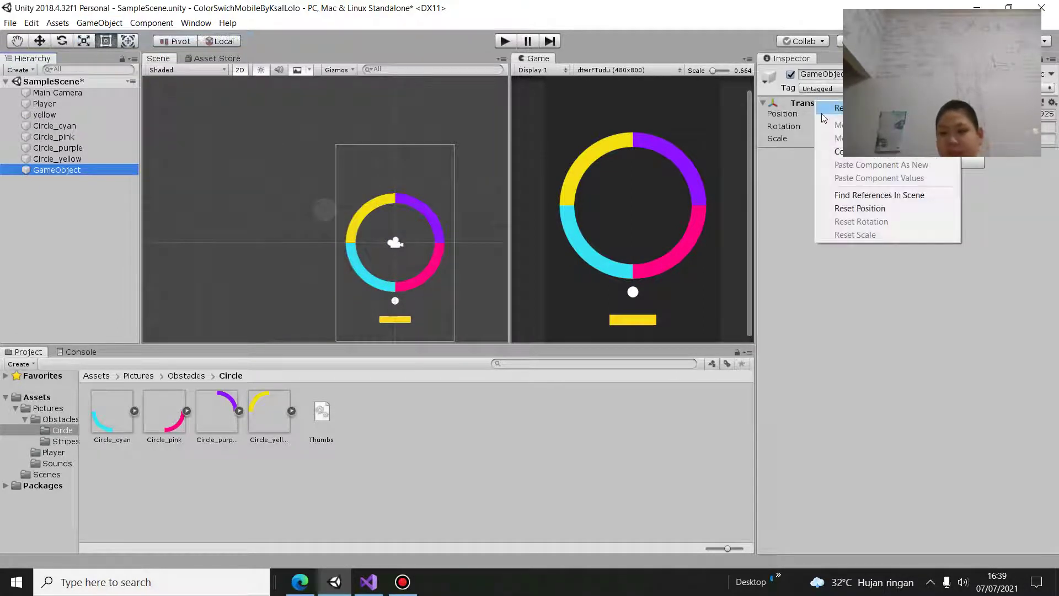
{"action": "left_click", "coordinate": [831, 108]}
{"action": "left_click", "coordinate": [836, 72]}
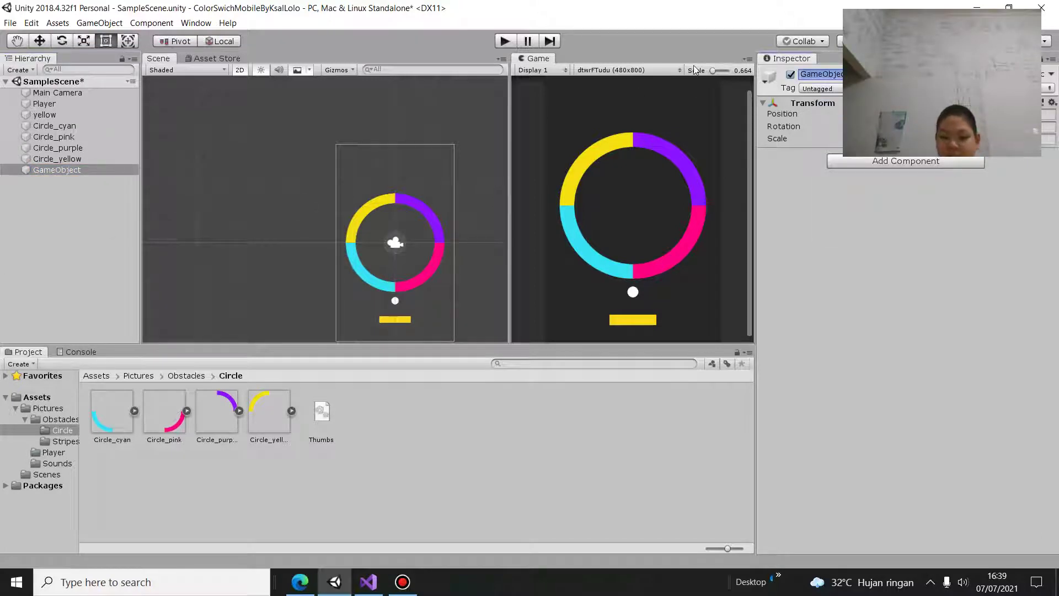
{"action": "key", "text": "BackSpace"}
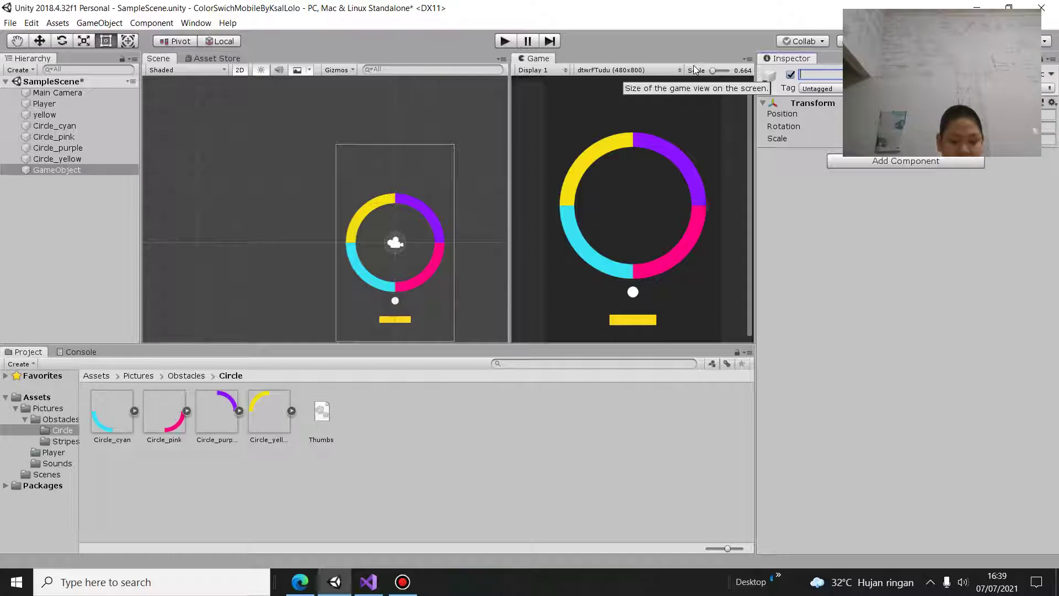
{"action": "type", "text": "Ci"}
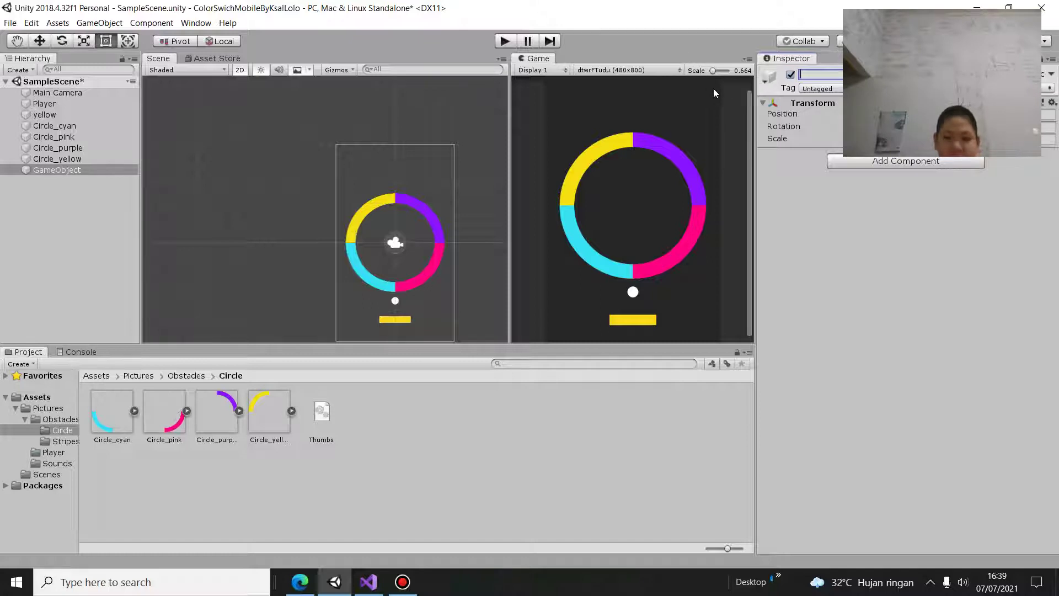
{"action": "type", "text": "G"}
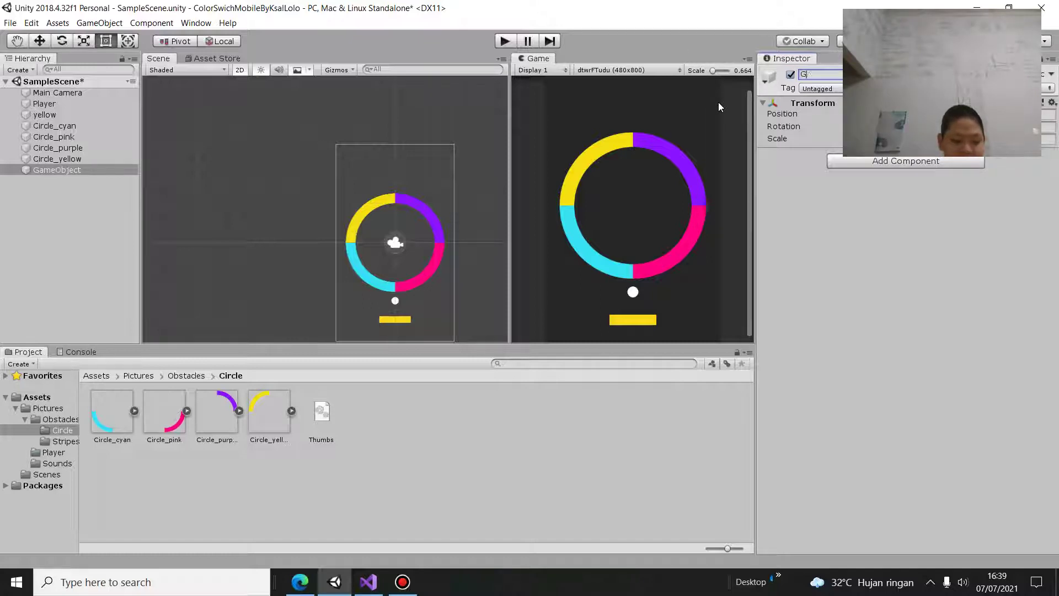
{"action": "type", "text": "Ame"}
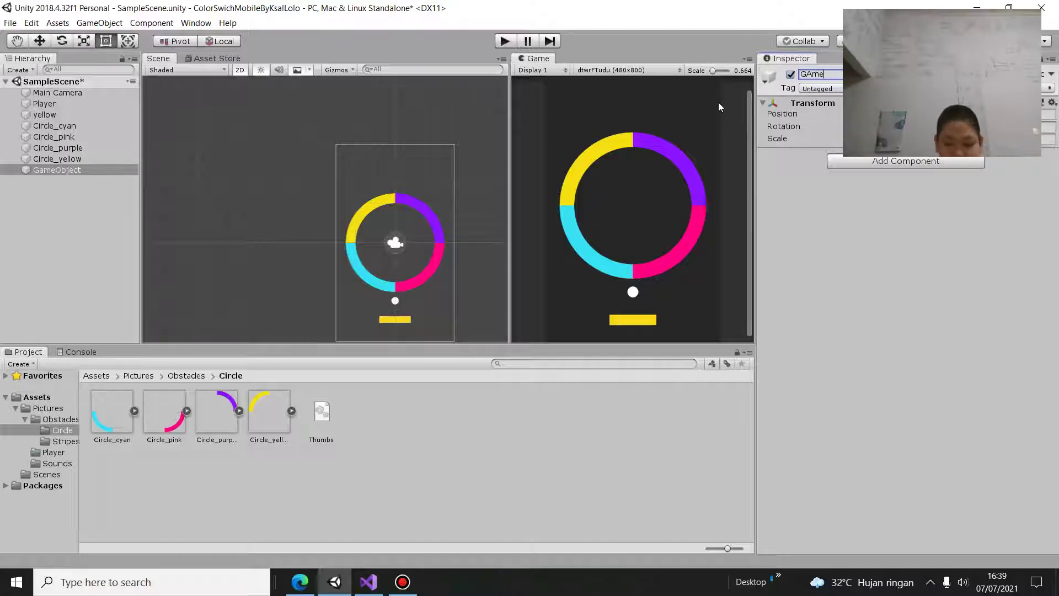
{"action": "key", "text": "BackSpace"}
{"action": "key", "text": "BackSpace"}
{"action": "key", "text": "BackSpace"}
{"action": "key", "text": "BackSpace"}
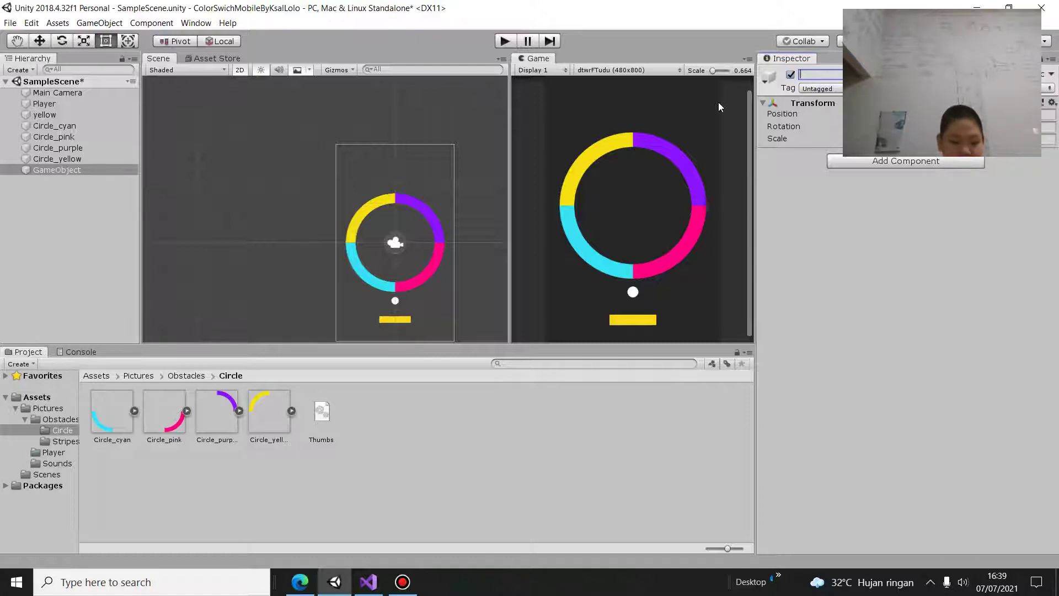
{"action": "type", "text": "GA"}
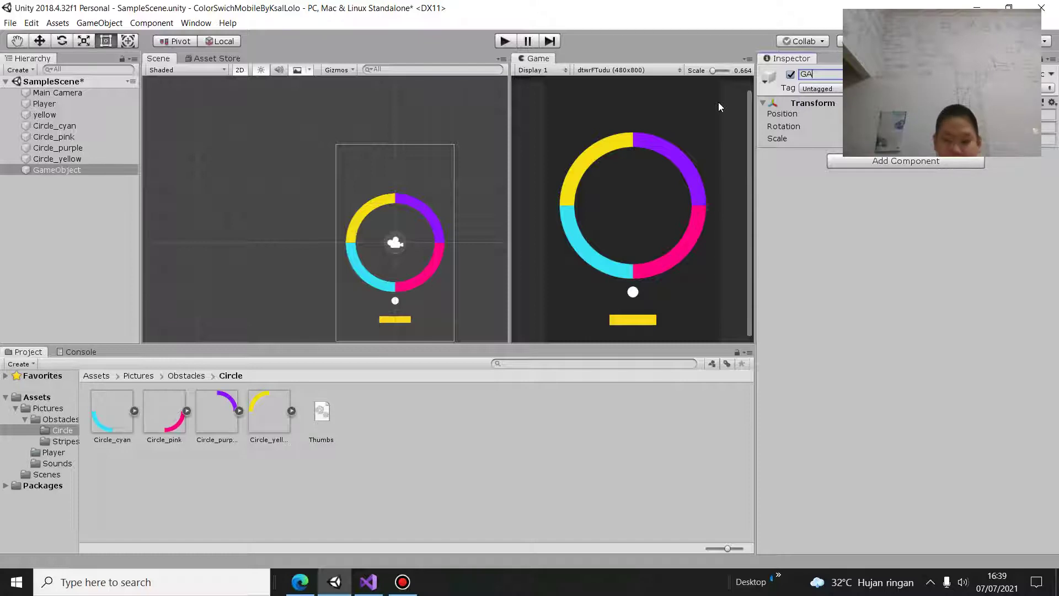
{"action": "type", "text": "MEOBJE"}
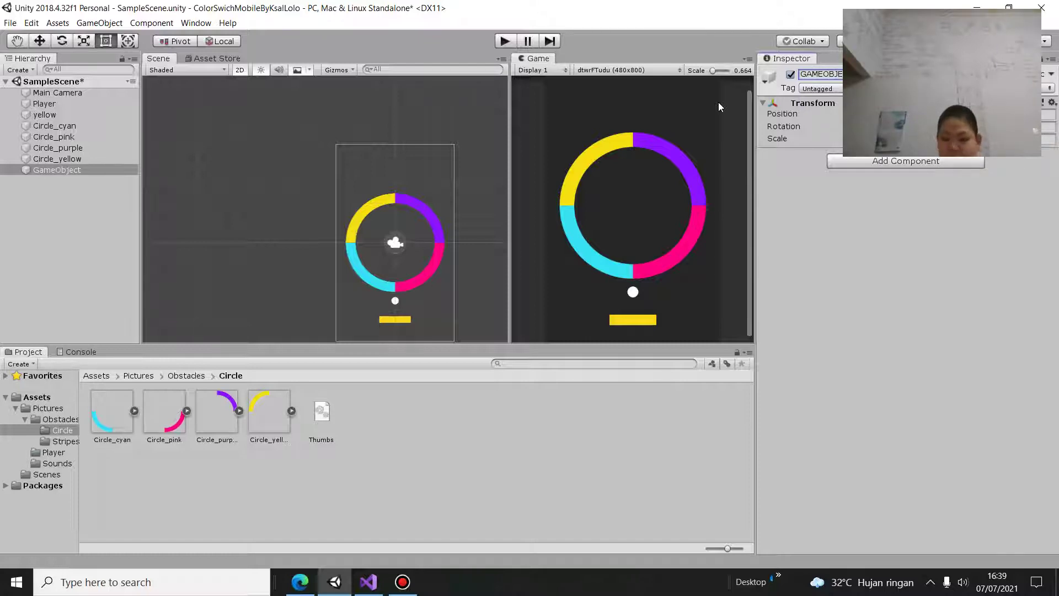
{"action": "key", "text": "Return"}
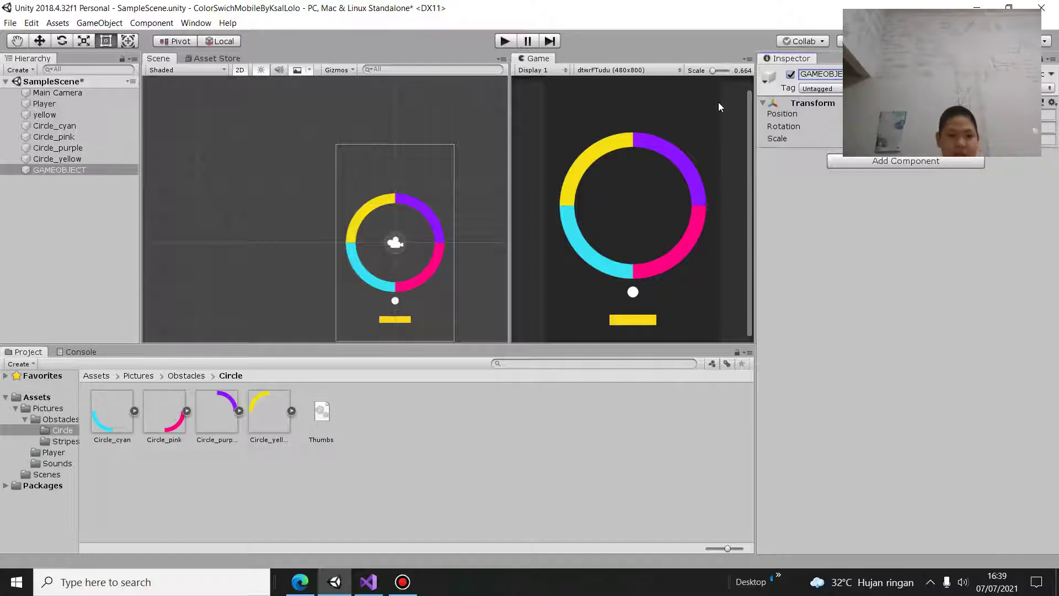
Step: Parent the four ring pieces under GAMEOBJECT in cyan, pink, purple, yellow order
{"action": "left_click_drag", "start_coordinate": [102, 124], "coordinate": [98, 166]}
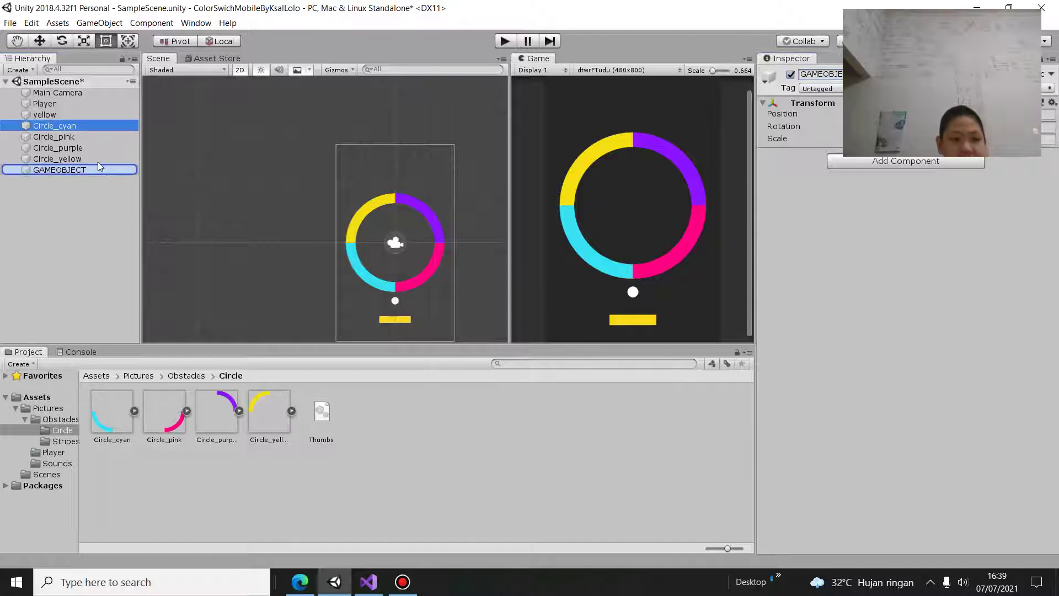
{"action": "left_click_drag", "start_coordinate": [83, 126], "coordinate": [88, 165]}
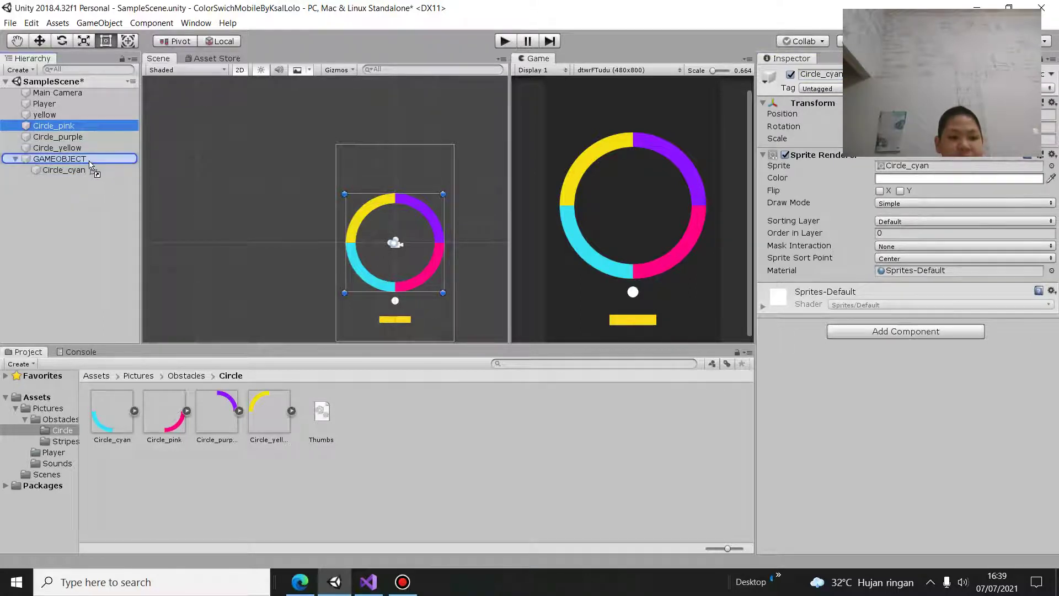
{"action": "left_click_drag", "start_coordinate": [84, 127], "coordinate": [88, 166]}
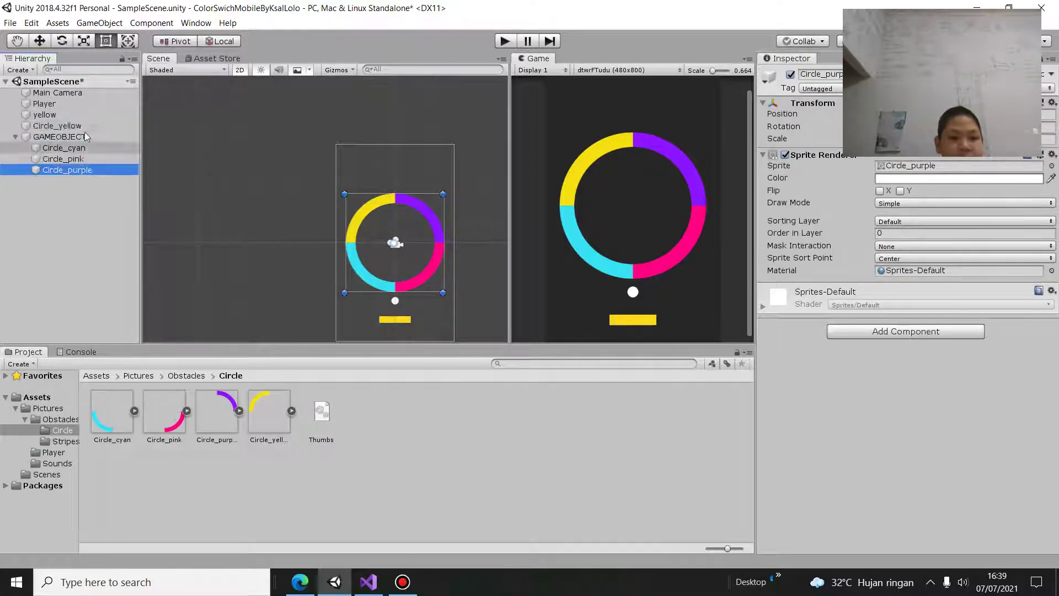
{"action": "left_click_drag", "start_coordinate": [77, 126], "coordinate": [82, 136]}
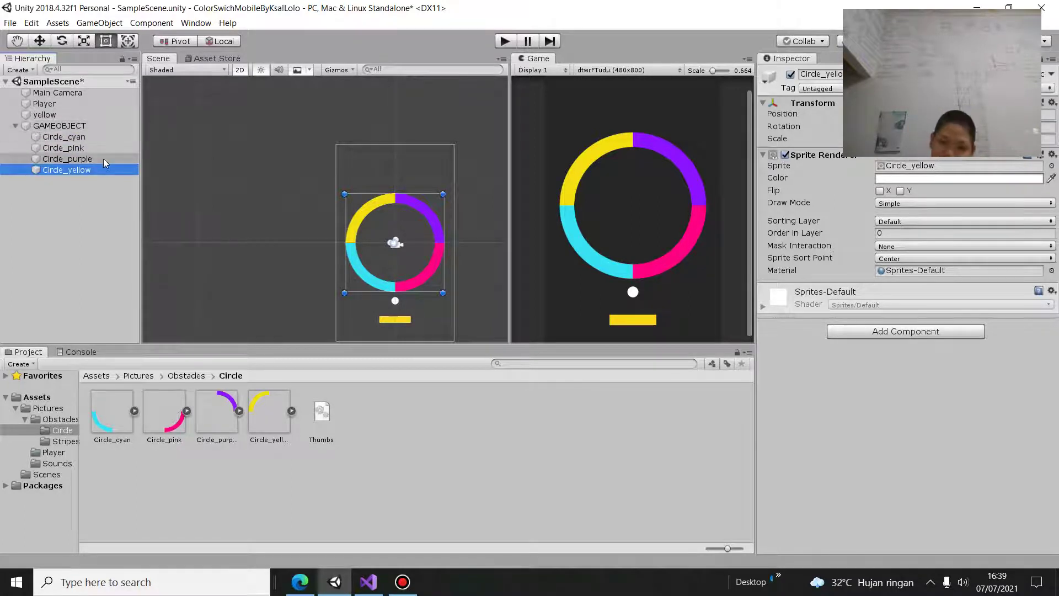
{"action": "left_click", "coordinate": [61, 197]}
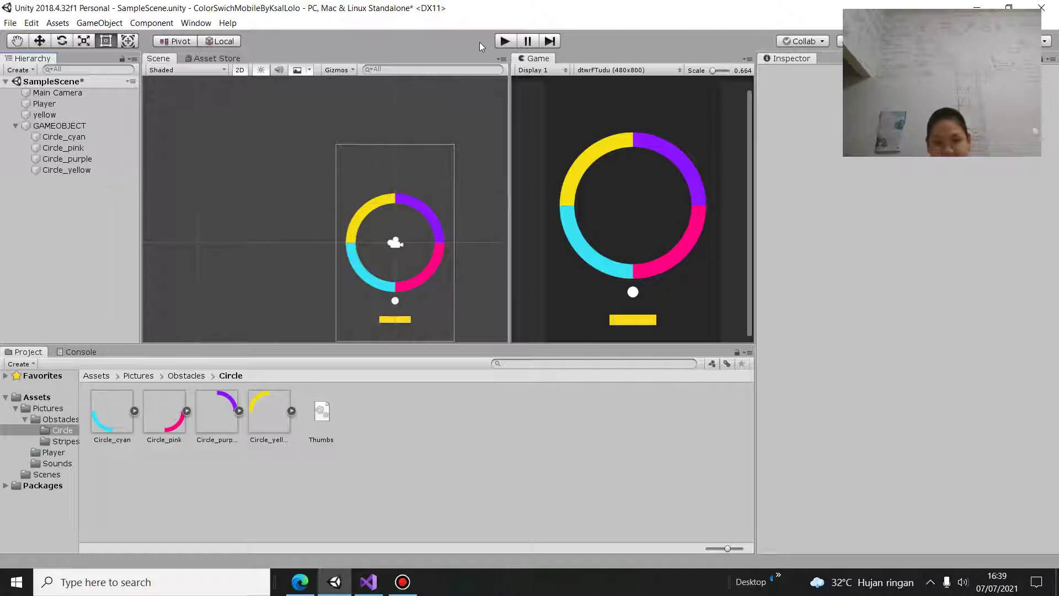
{"action": "left_click", "coordinate": [36, 138]}
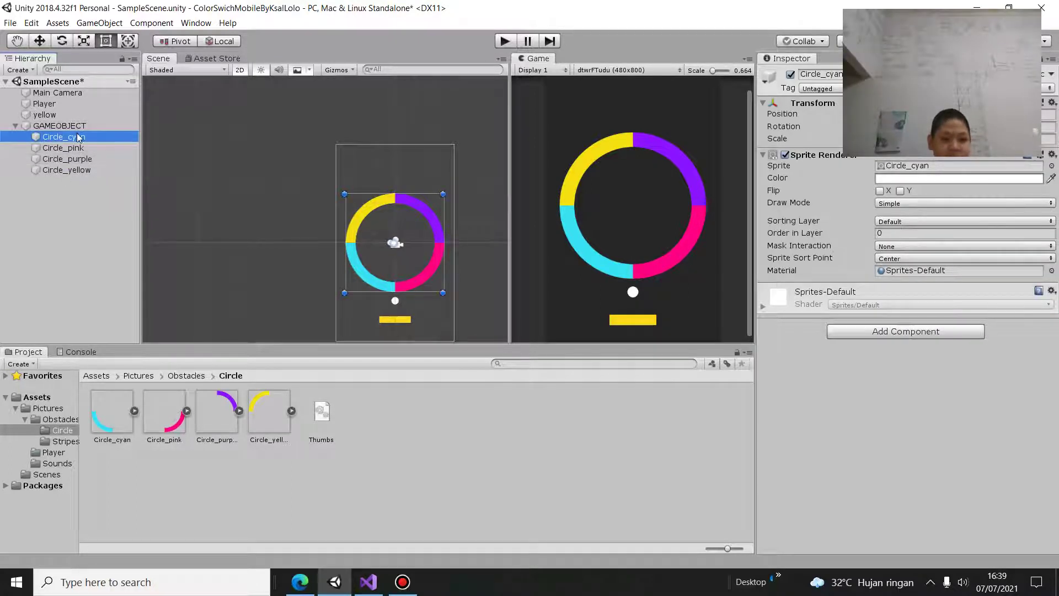
{"action": "left_click", "coordinate": [78, 142]}
{"action": "left_click", "coordinate": [37, 141]}
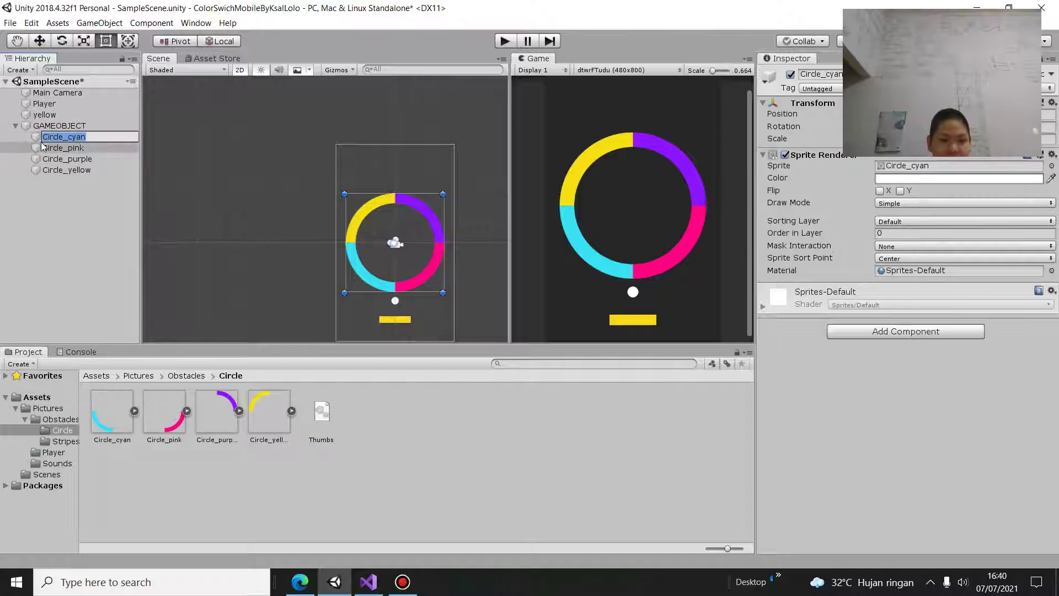
Step: Add a Polygon Collider 2D to the four selected Circle pieces at once
{"action": "left_click", "coordinate": [77, 170], "text": "shift"}
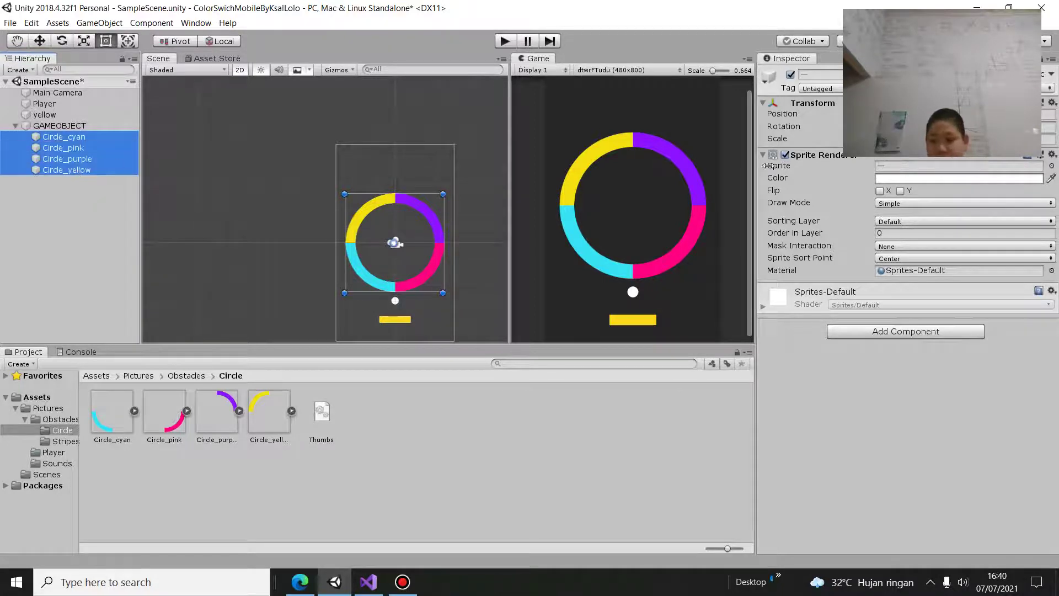
{"action": "left_click", "coordinate": [885, 338]}
{"action": "type", "text": "PO"}
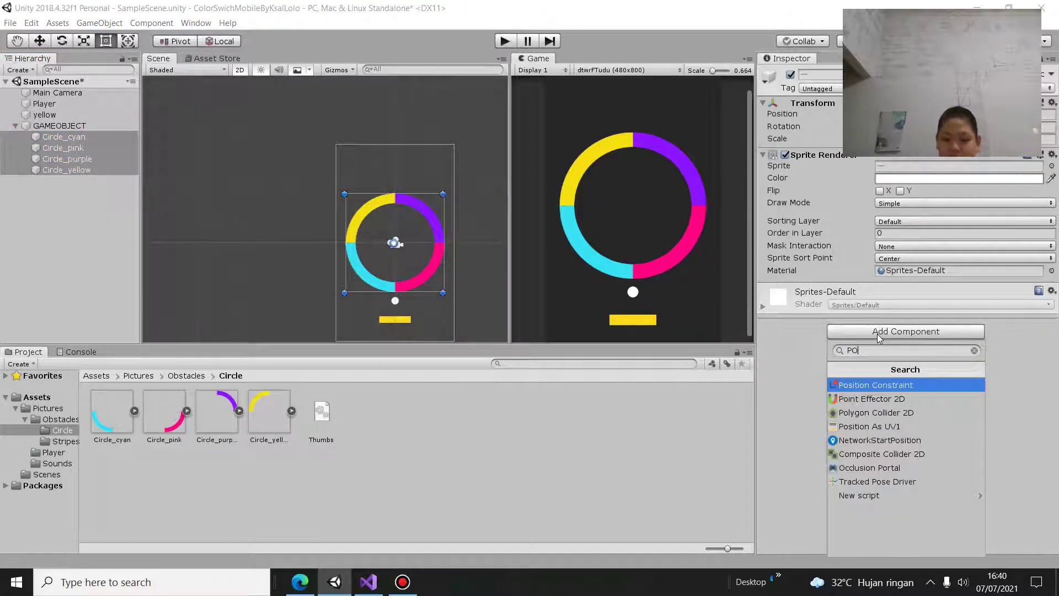
{"action": "type", "text": "L"}
{"action": "key", "text": "Return"}
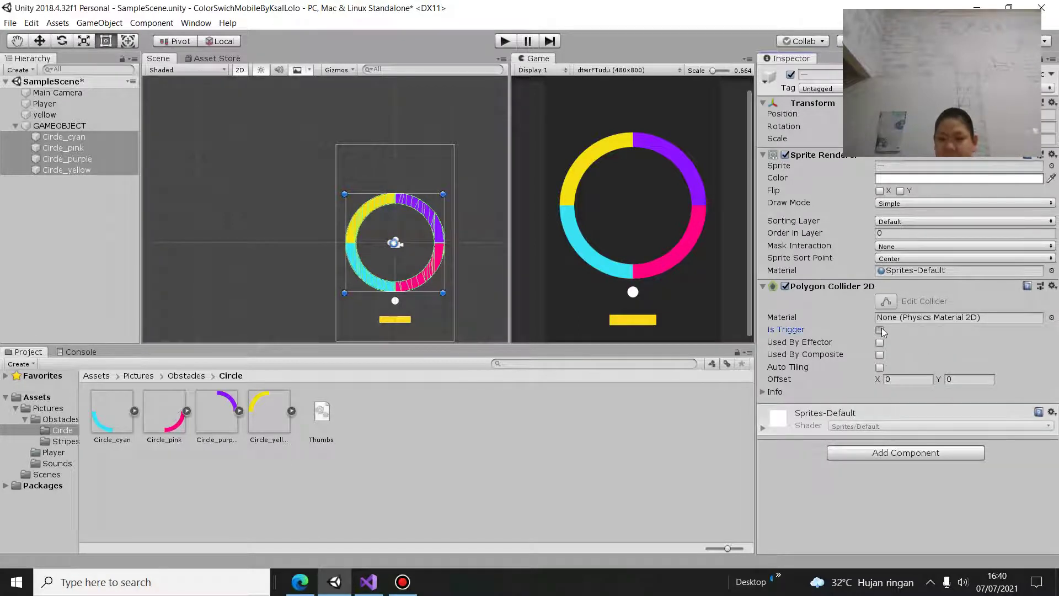
{"action": "left_click", "coordinate": [150, 303]}
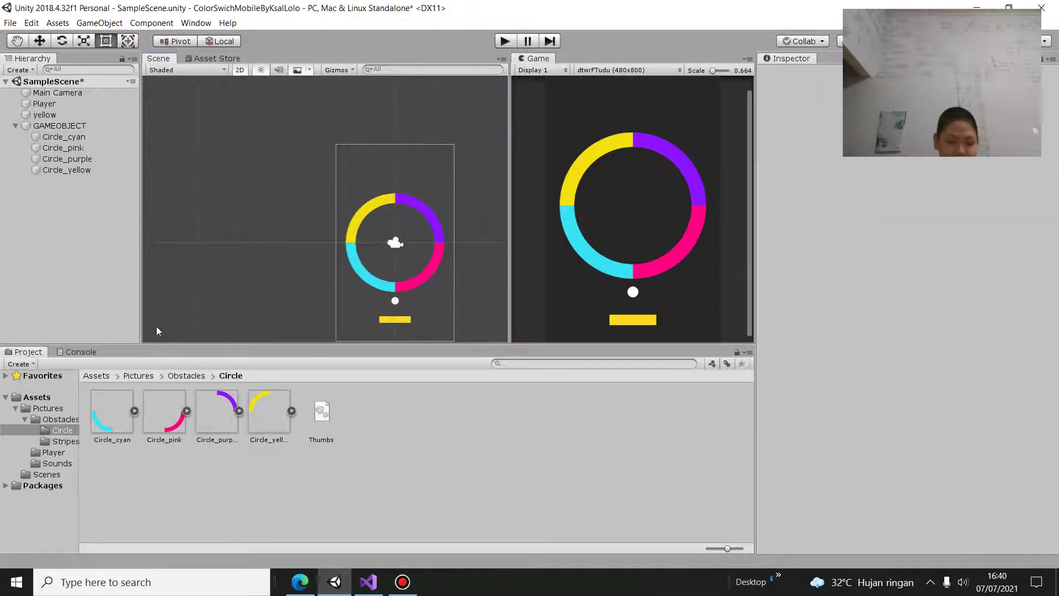
Step: Show the Player art folder and collapse the GAMEOBJECT group in the Hierarchy
{"action": "left_click", "coordinate": [53, 453]}
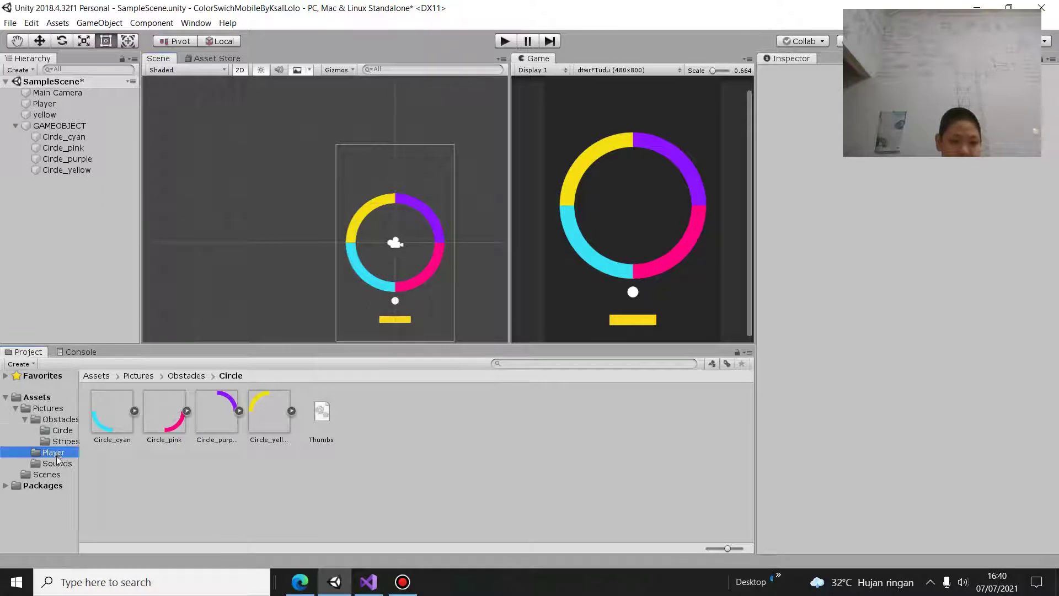
{"action": "left_click", "coordinate": [15, 126]}
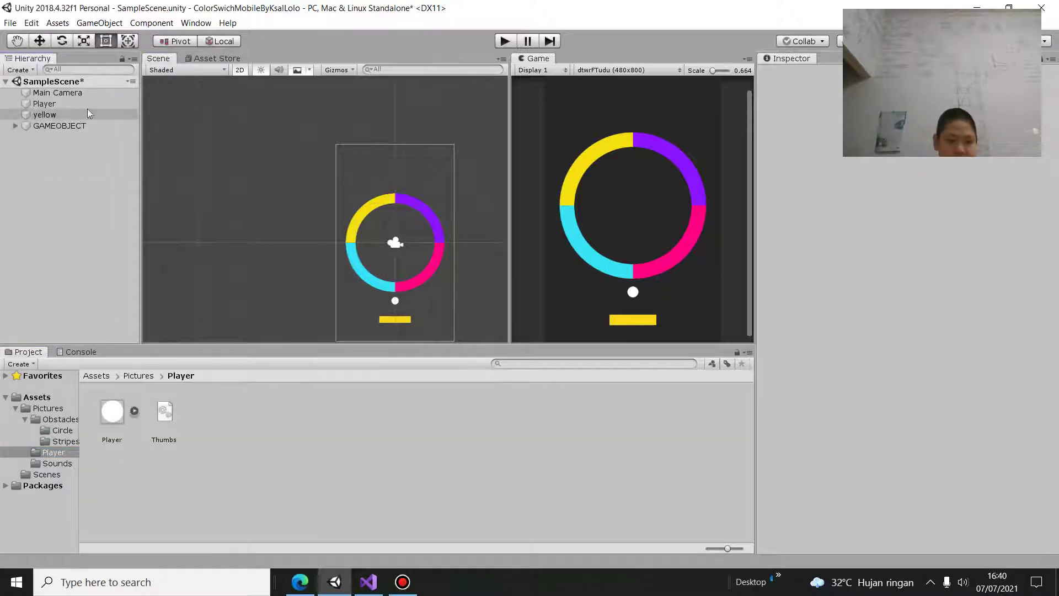
{"action": "left_click", "coordinate": [15, 126]}
{"action": "left_click", "coordinate": [16, 126]}
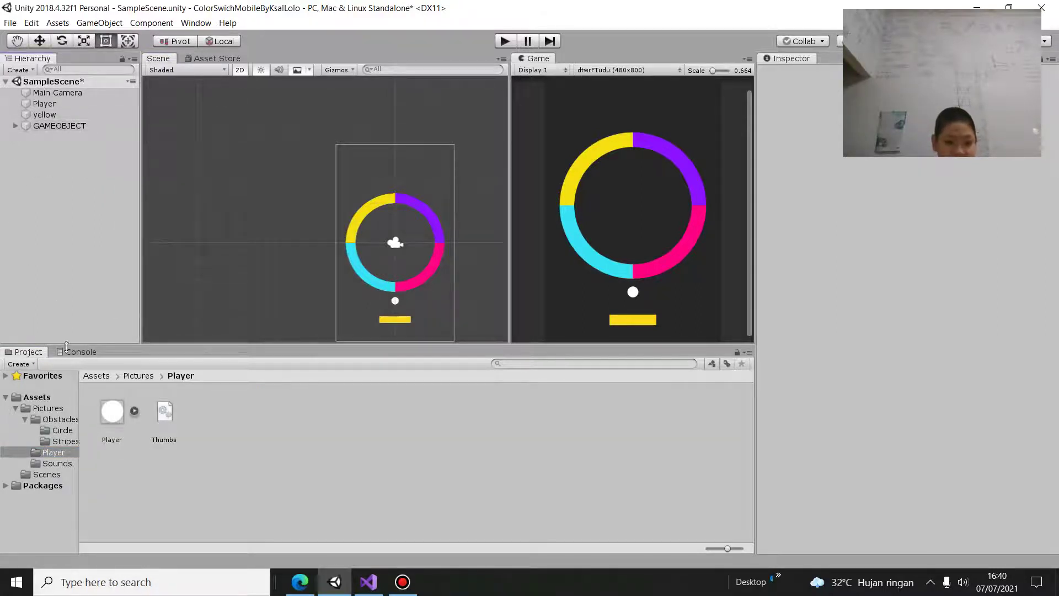
Step: Browse the Stripes, Circle, Obstacles, Pictures, Sounds and Player folders in the Project panel
{"action": "left_click", "coordinate": [64, 438]}
{"action": "left_click", "coordinate": [61, 431]}
{"action": "left_click", "coordinate": [60, 418]}
{"action": "left_click", "coordinate": [55, 408]}
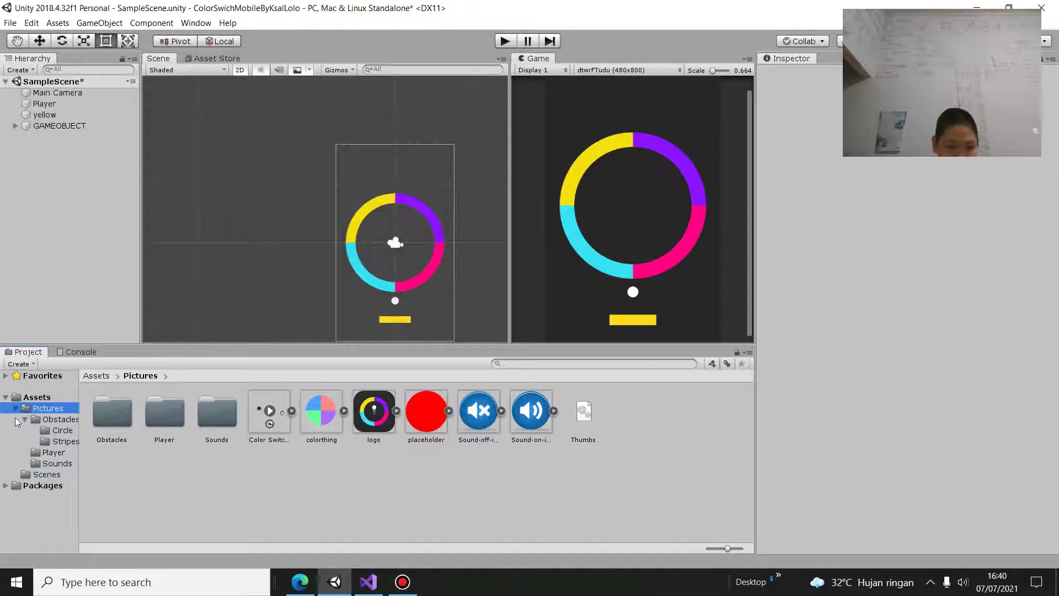
{"action": "left_click", "coordinate": [60, 430]}
{"action": "left_click", "coordinate": [63, 441]}
{"action": "left_click", "coordinate": [55, 463]}
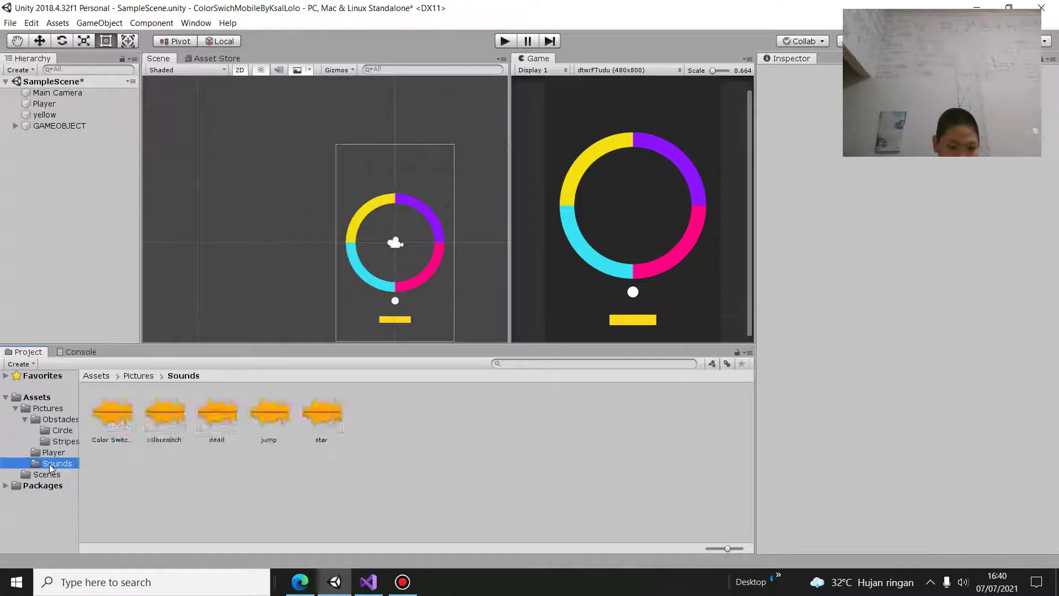
{"action": "left_click", "coordinate": [50, 474]}
{"action": "left_click", "coordinate": [53, 453]}
{"action": "left_click", "coordinate": [55, 441]}
{"action": "left_click", "coordinate": [54, 430]}
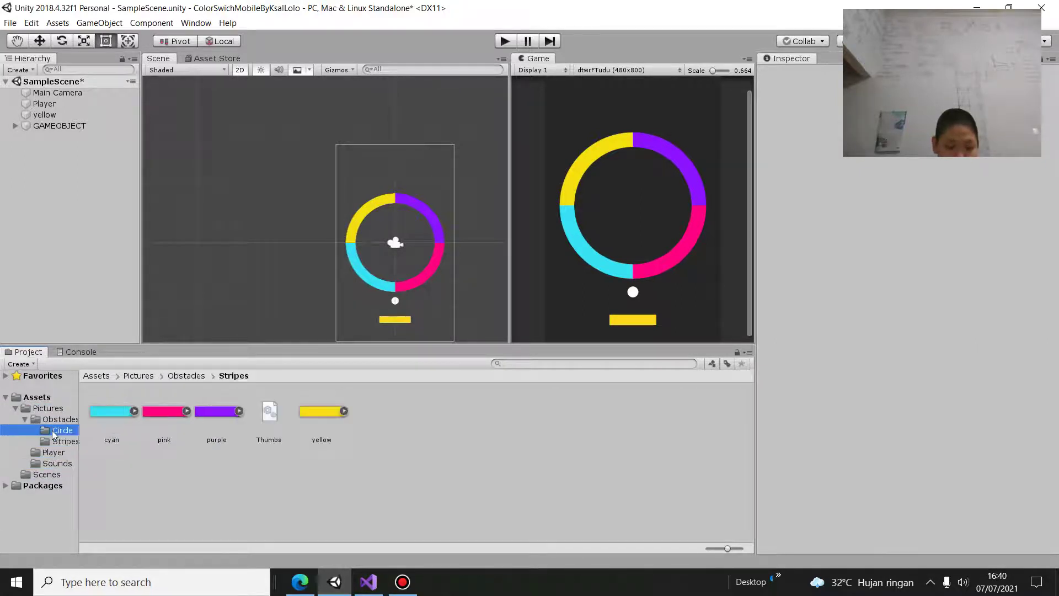
{"action": "left_click", "coordinate": [53, 420]}
Step: Open the Stripes bar sprites, then check Obstacles, Circle and the Pictures folder
{"action": "double_click", "coordinate": [165, 415]}
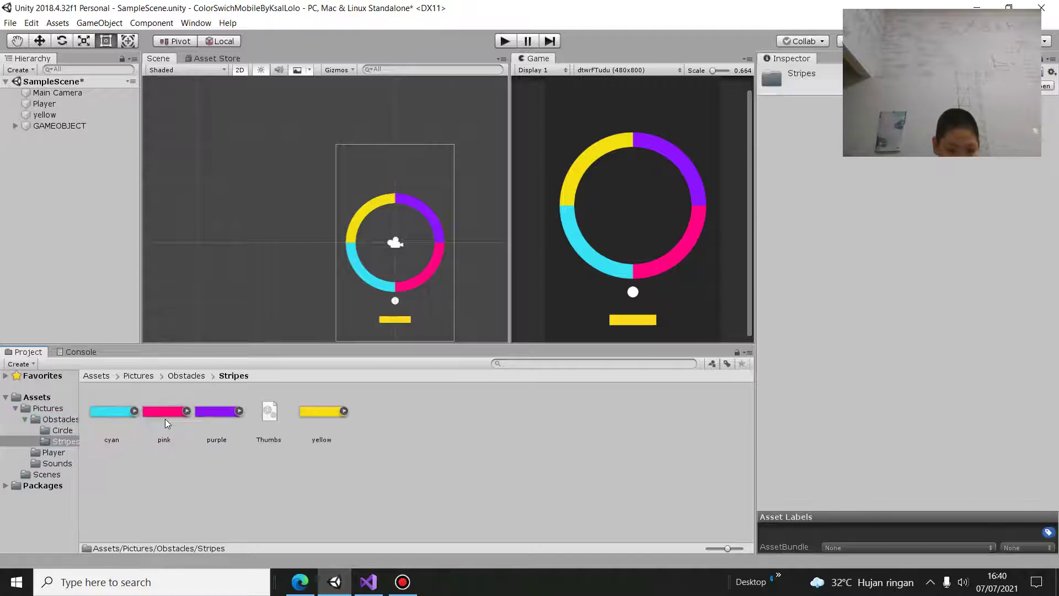
{"action": "left_click", "coordinate": [66, 421]}
{"action": "left_click", "coordinate": [61, 431]}
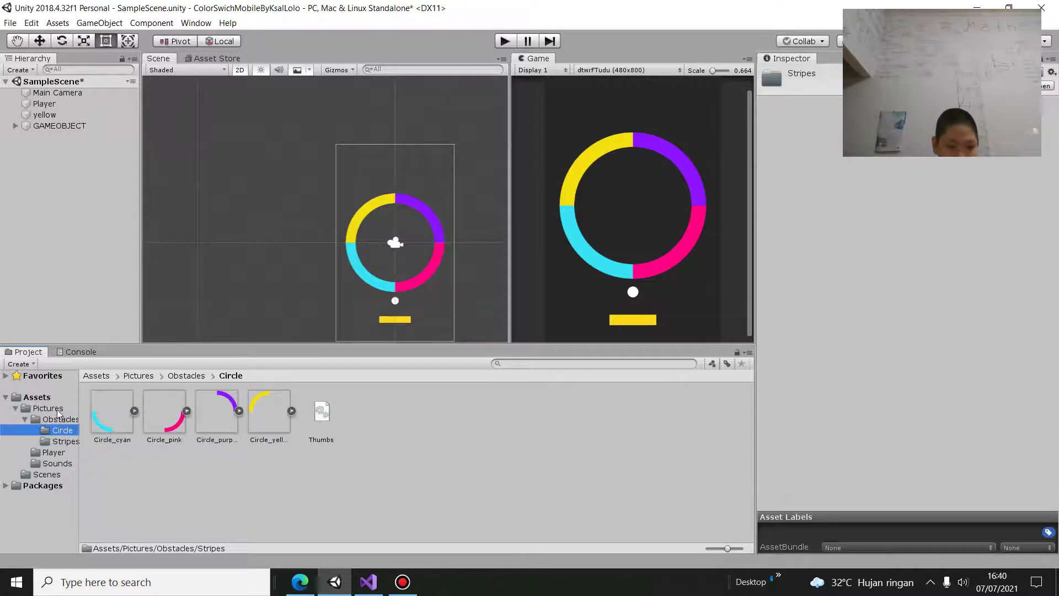
{"action": "left_click", "coordinate": [33, 408]}
{"action": "left_click", "coordinate": [17, 408]}
{"action": "left_click", "coordinate": [16, 408]}
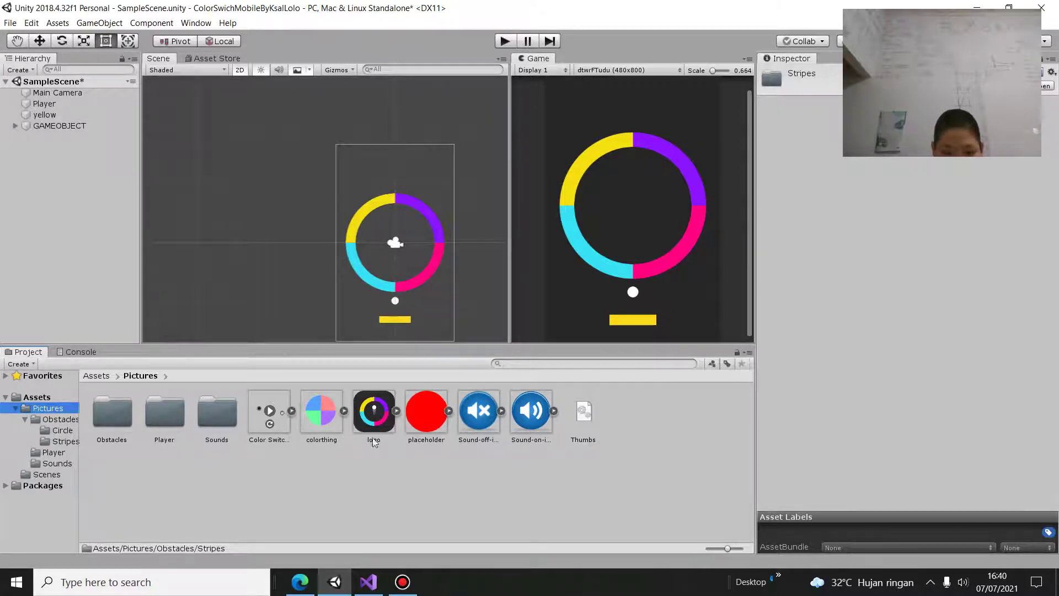
Step: Look inside Player, return to Assets, then open Obstacles and its Stripes folder
{"action": "double_click", "coordinate": [163, 414]}
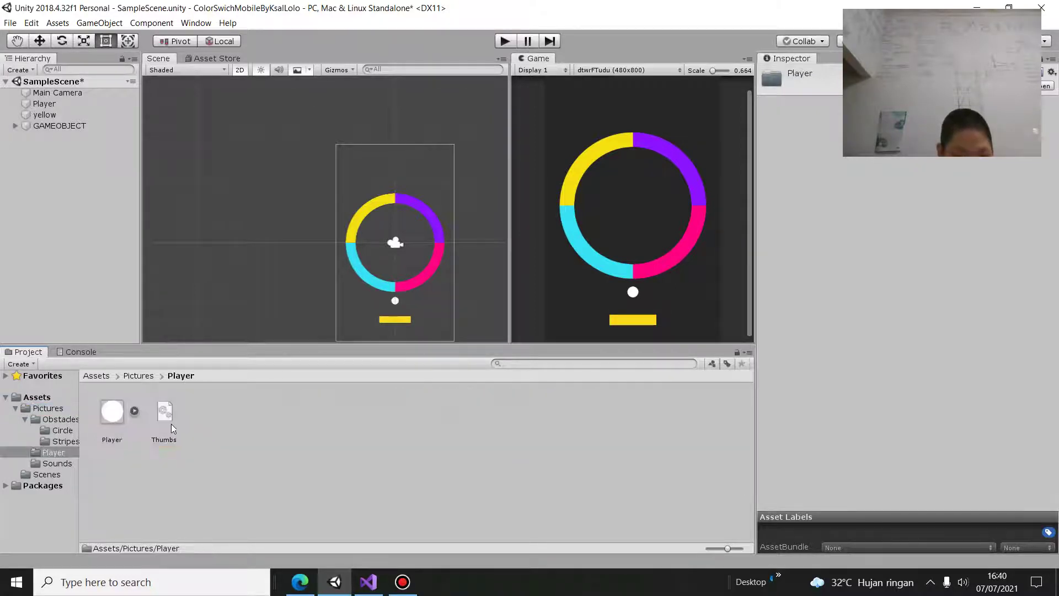
{"action": "left_click", "coordinate": [163, 419]}
{"action": "left_click", "coordinate": [45, 408]}
{"action": "left_click", "coordinate": [36, 397]}
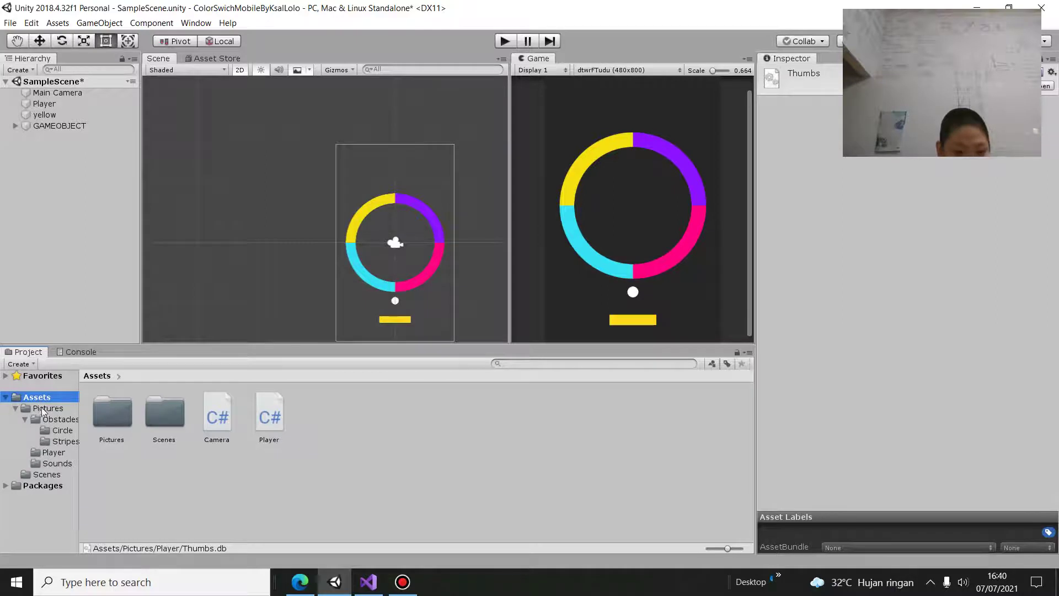
{"action": "left_click", "coordinate": [44, 408]}
{"action": "double_click", "coordinate": [114, 420]}
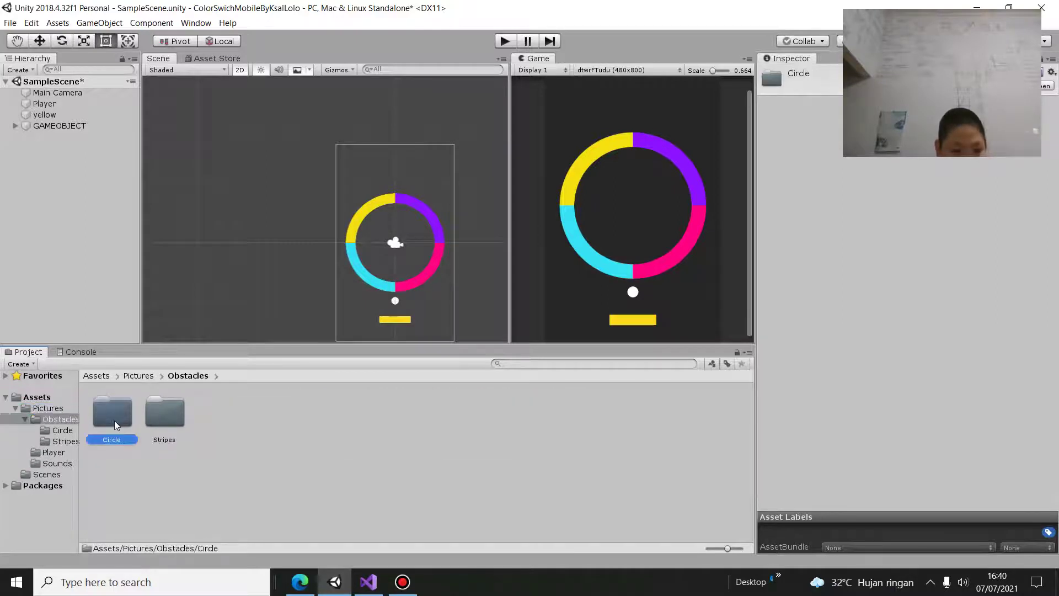
{"action": "left_click", "coordinate": [161, 425]}
{"action": "double_click", "coordinate": [161, 422]}
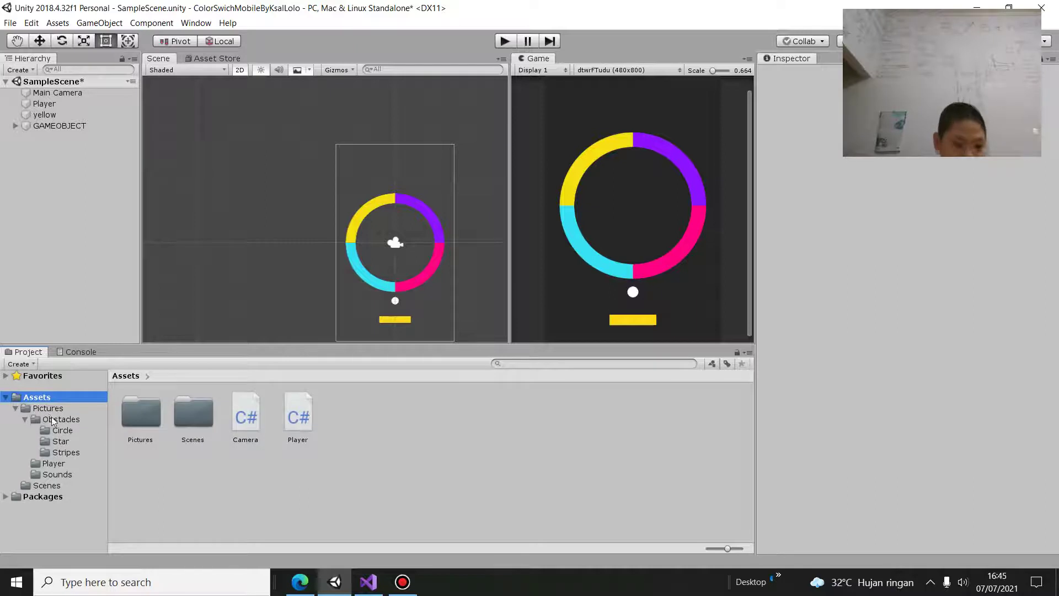
{"action": "left_click", "coordinate": [54, 420]}
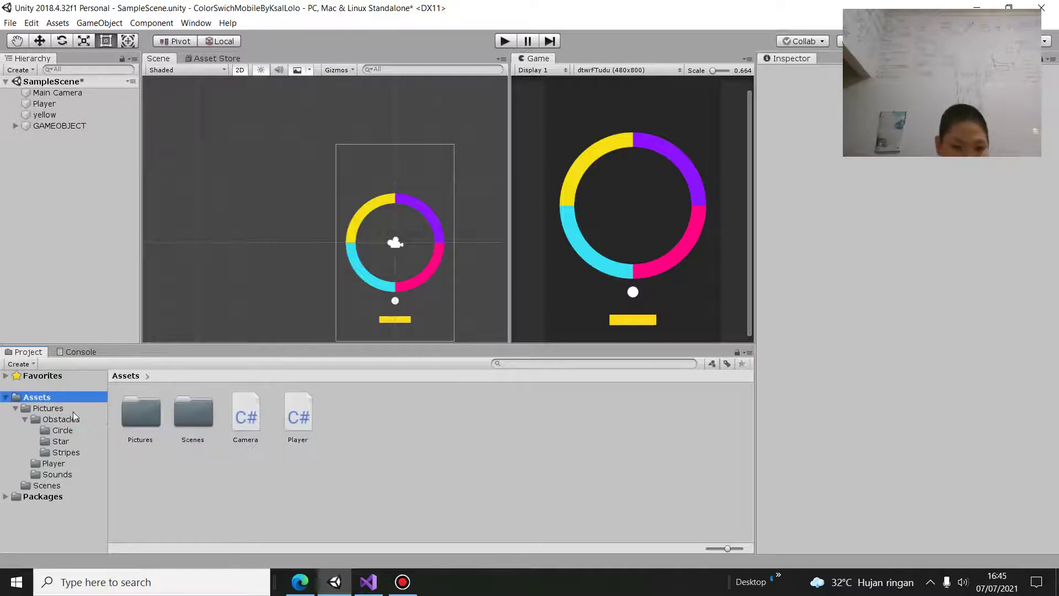
Step: Place the Star sprite in the scene, scaled to about half size at the ring's centre
{"action": "left_click", "coordinate": [50, 441]}
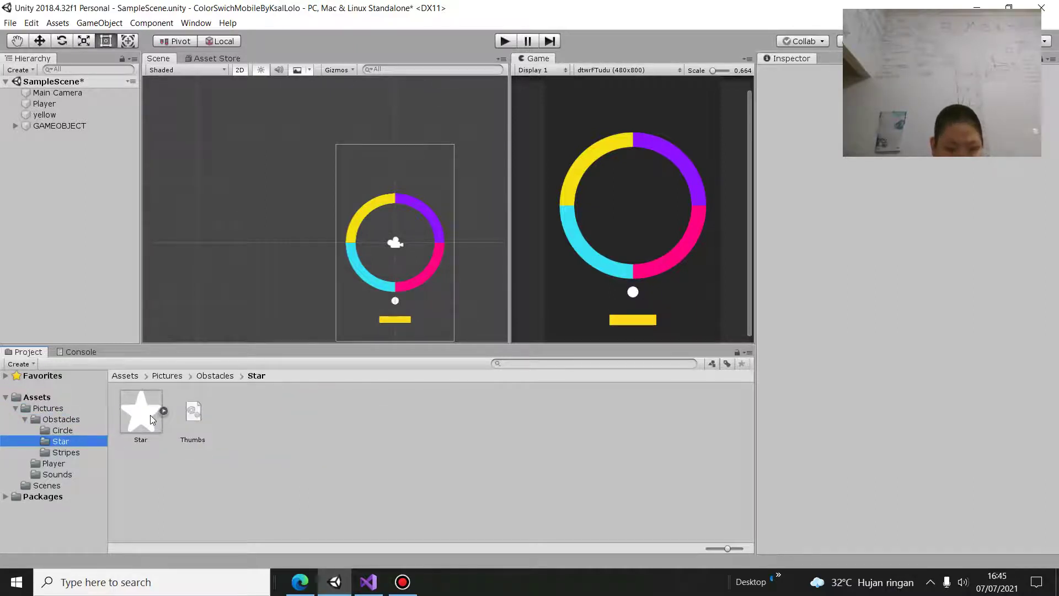
{"action": "left_click_drag", "start_coordinate": [150, 414], "coordinate": [61, 230]}
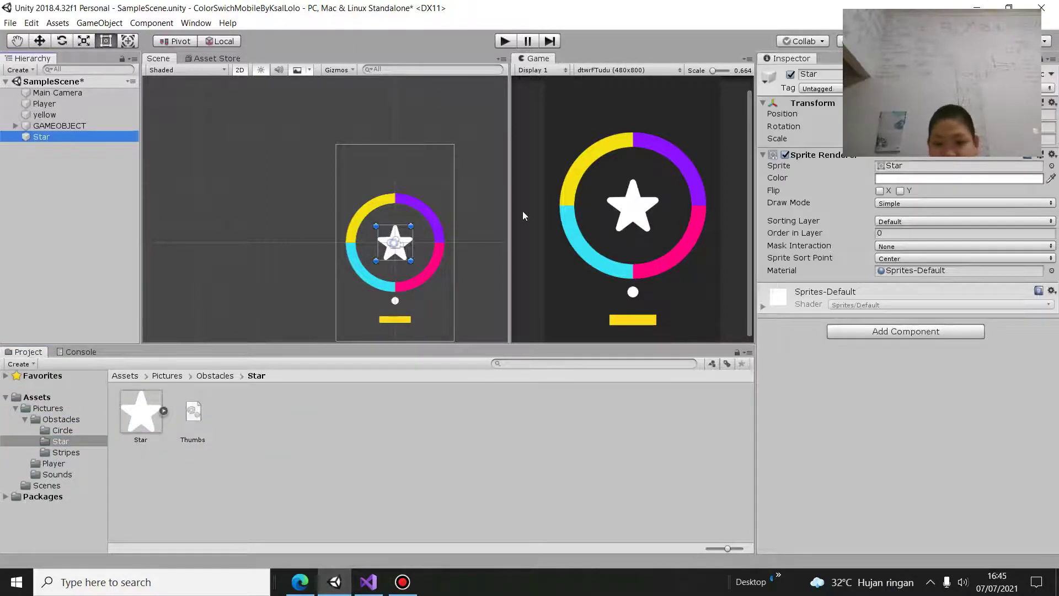
{"action": "scroll", "coordinate": [408, 254], "scroll_direction": "up", "scroll_amount": 8}
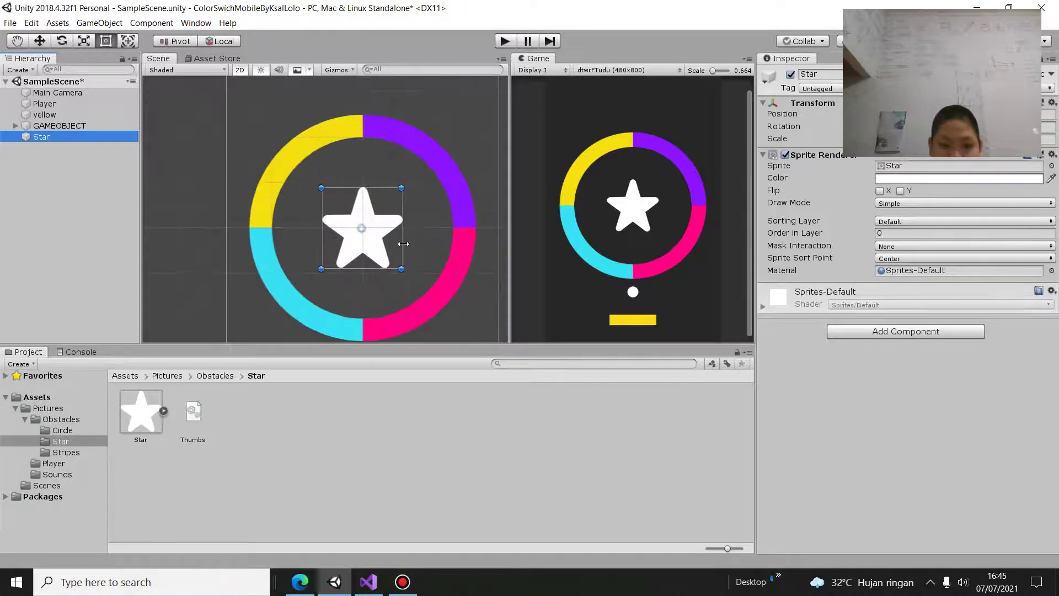
{"action": "left_click_drag", "start_coordinate": [404, 256], "coordinate": [416, 255]}
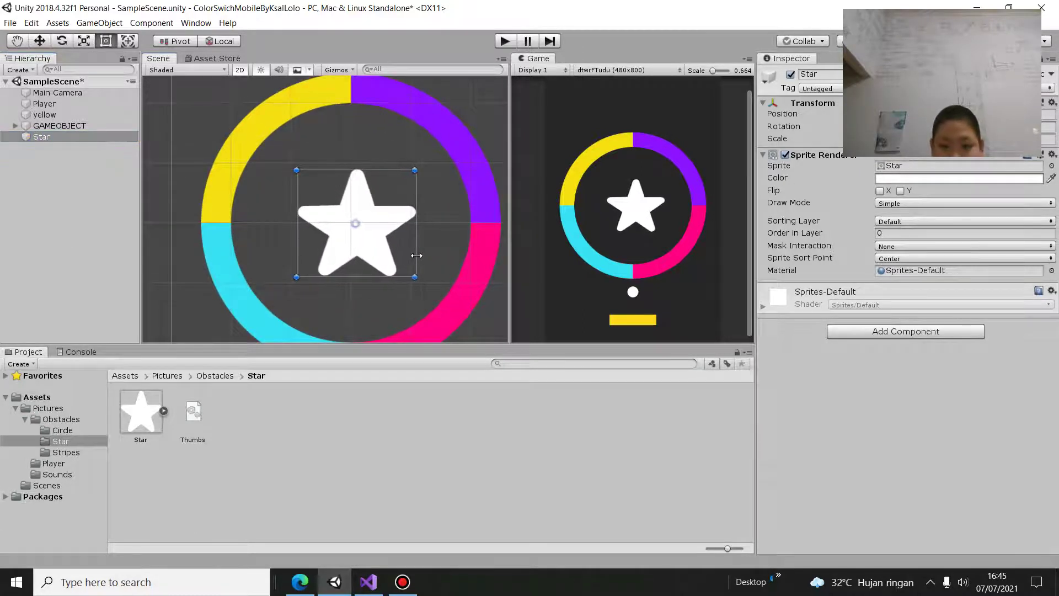
{"action": "scroll", "coordinate": [416, 255], "scroll_direction": "up", "scroll_amount": 1}
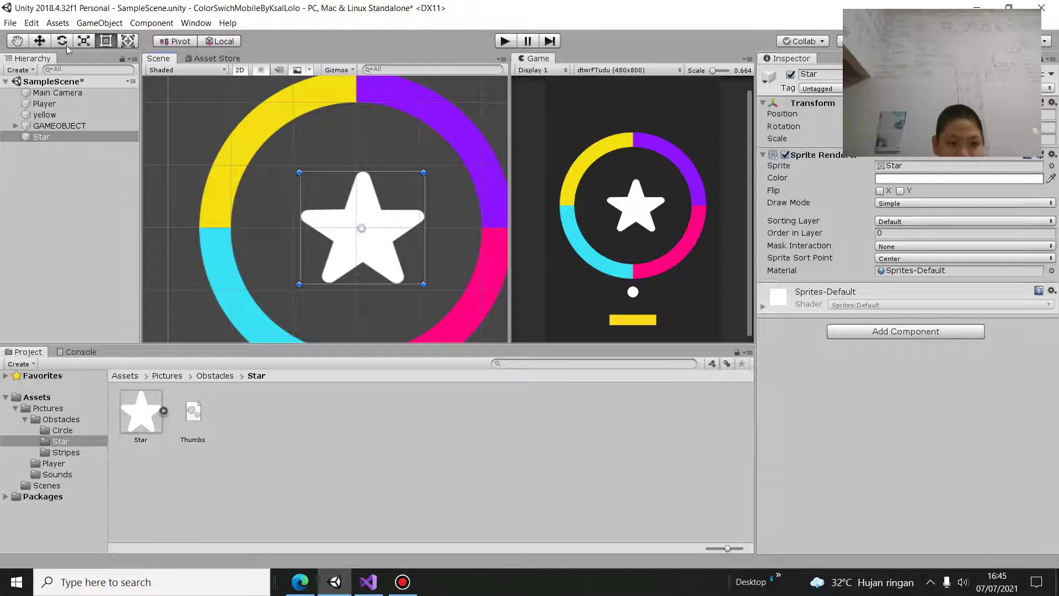
{"action": "key", "text": "r"}
{"action": "left_click_drag", "start_coordinate": [362, 229], "coordinate": [332, 227]}
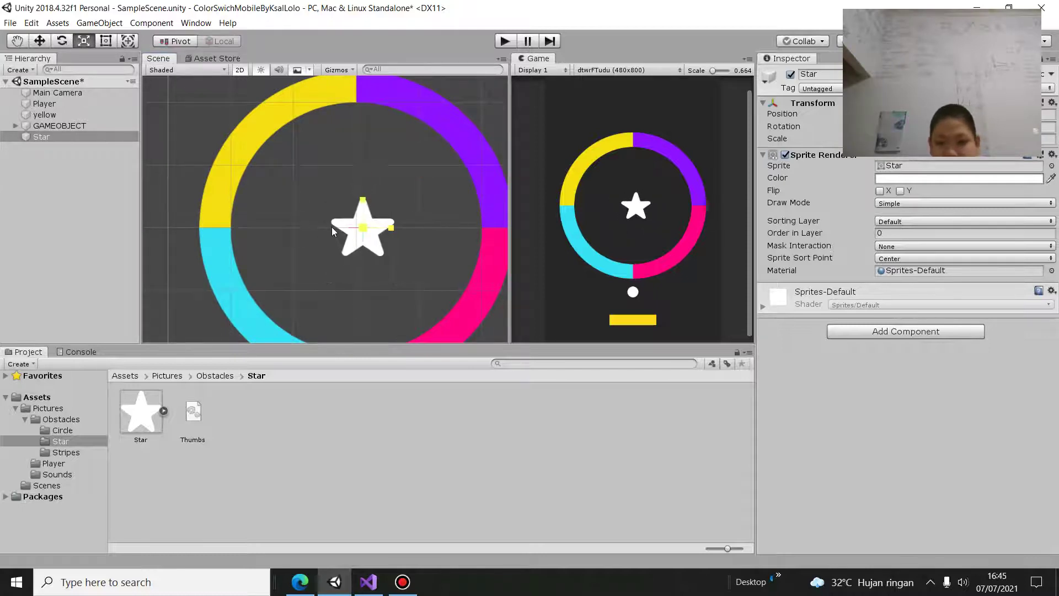
{"action": "left_click", "coordinate": [40, 41]}
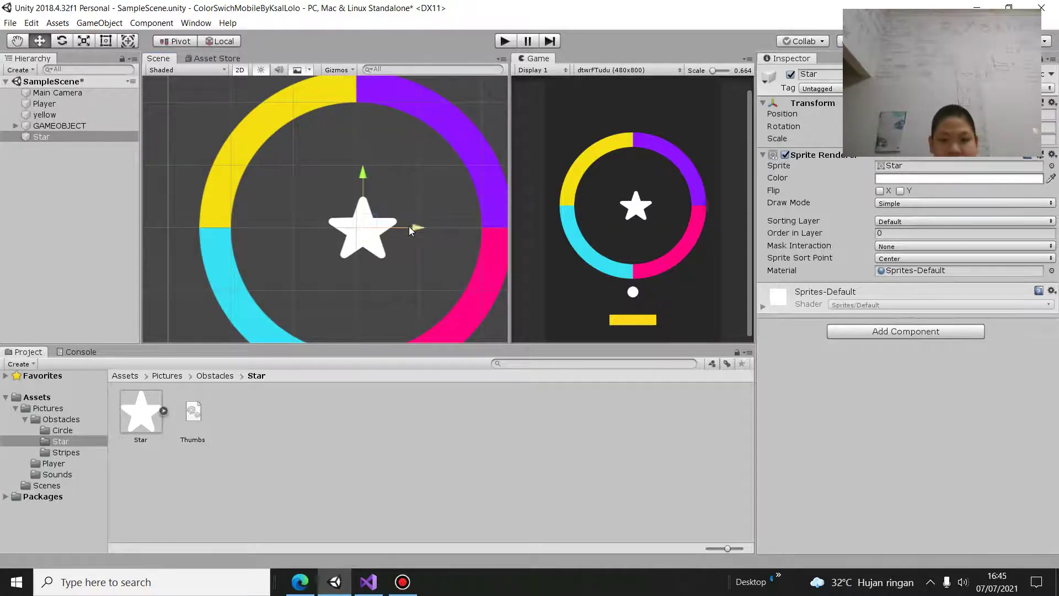
{"action": "left_click_drag", "start_coordinate": [414, 227], "coordinate": [407, 231]}
{"action": "scroll", "coordinate": [407, 232], "scroll_direction": "down", "scroll_amount": 2}
{"action": "scroll", "coordinate": [407, 231], "scroll_direction": "down", "scroll_amount": 2}
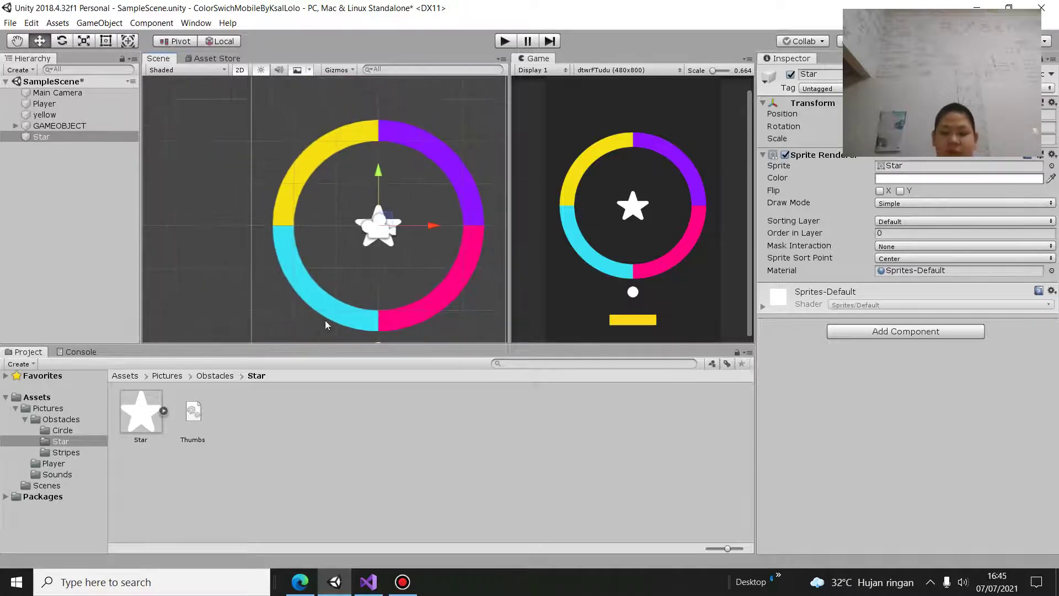
Step: Preview the Game view maximized with Shift+Space, restore the layout, and deselect the star
{"action": "key", "text": "shift+space"}
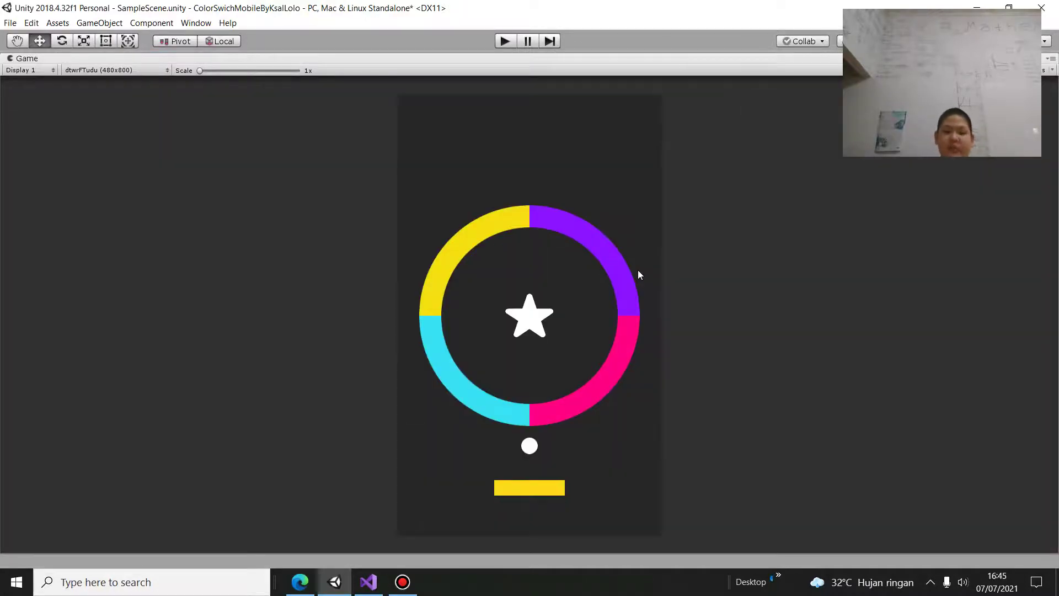
{"action": "key", "text": "shift+space"}
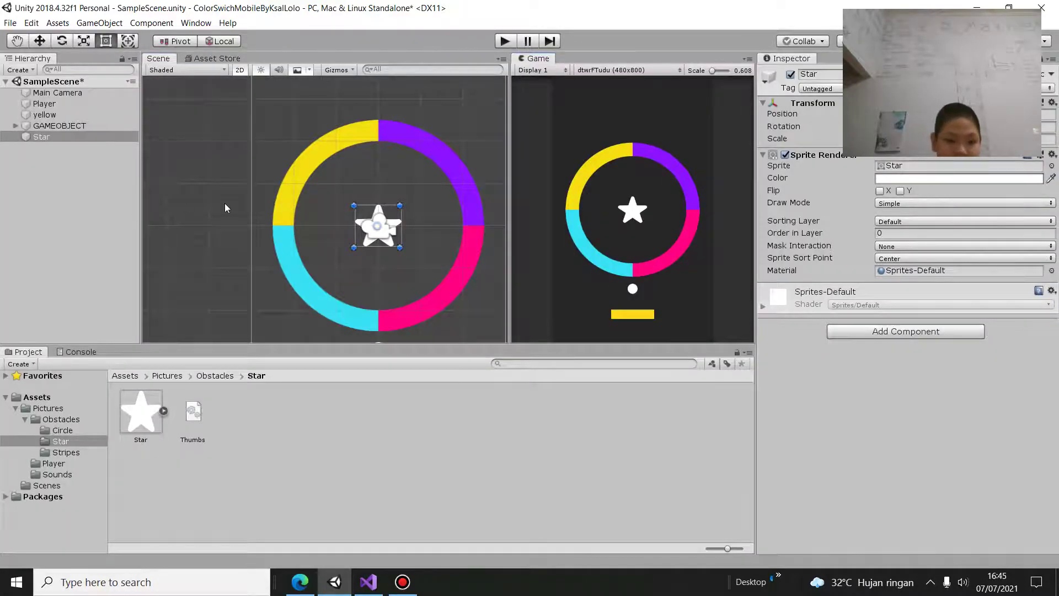
{"action": "left_click", "coordinate": [224, 203]}
{"action": "left_click", "coordinate": [66, 452]}
Step: Add the colorthing sprite from Pictures, shrink it to a small disc, and move it above the ring
{"action": "left_click", "coordinate": [61, 419]}
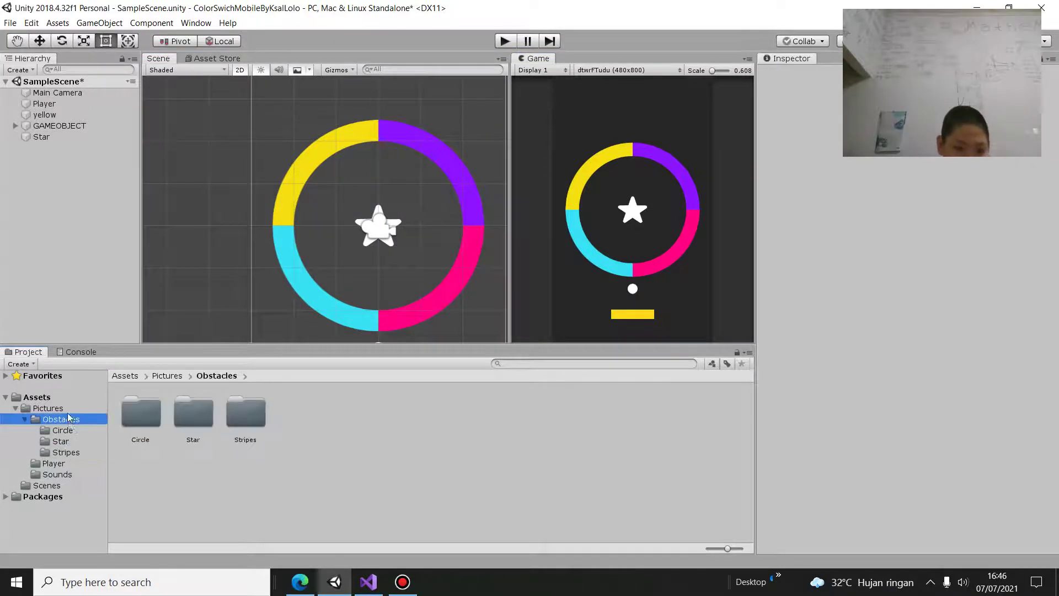
{"action": "left_click", "coordinate": [48, 408]}
{"action": "mouse_move", "coordinate": [358, 431]}
{"action": "left_mouse_down"}
{"action": "mouse_move", "coordinate": [381, 215]}
{"action": "mouse_move", "coordinate": [373, 223]}
{"action": "left_mouse_up"}
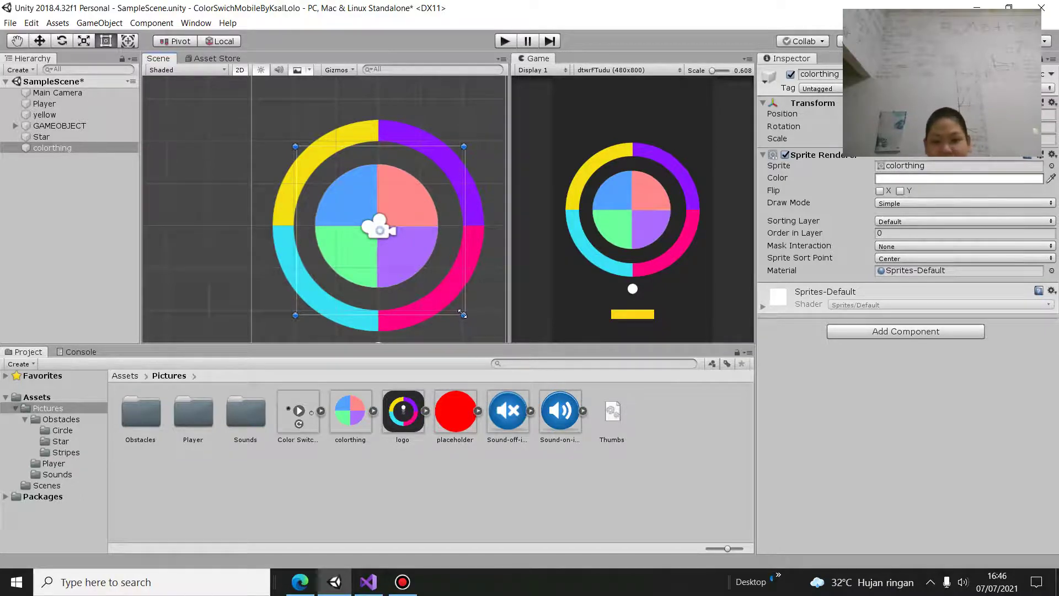
{"action": "left_click_drag", "start_coordinate": [463, 314], "coordinate": [471, 313]}
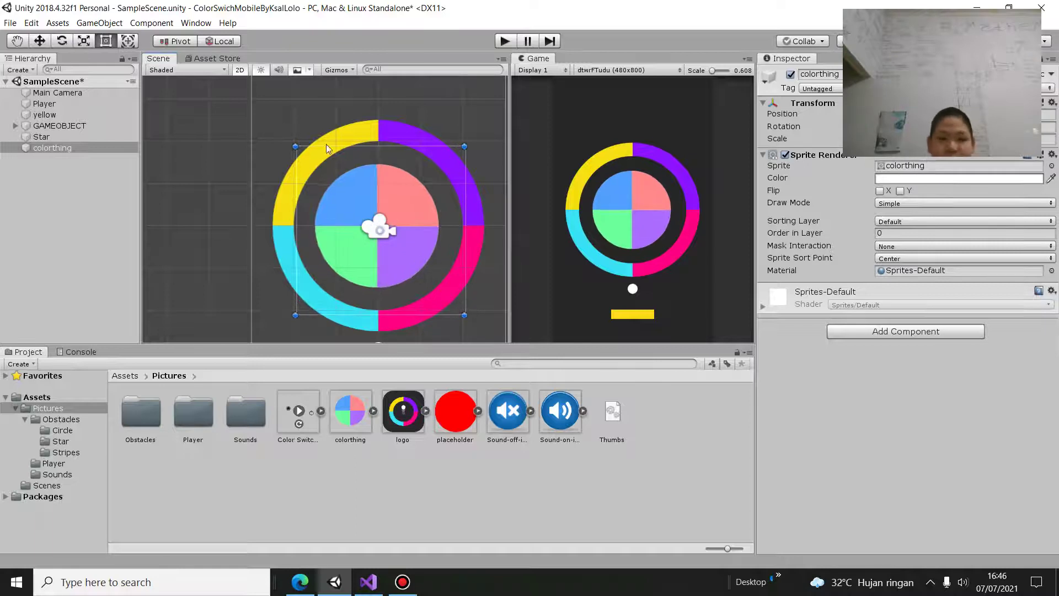
{"action": "left_click", "coordinate": [128, 41]}
{"action": "left_click_drag", "start_coordinate": [386, 232], "coordinate": [343, 213]}
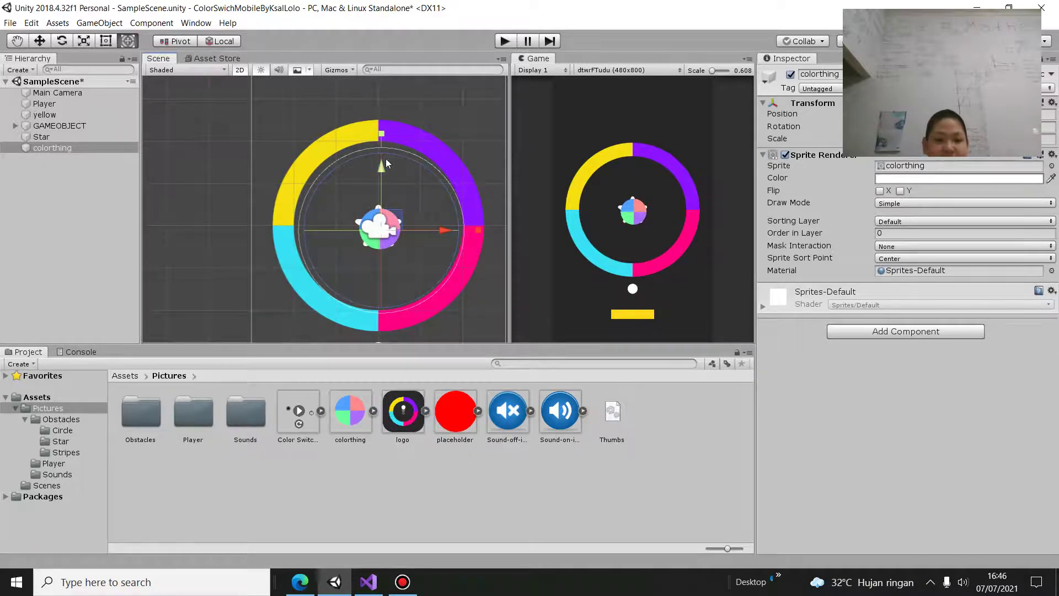
{"action": "left_click_drag", "start_coordinate": [379, 163], "coordinate": [359, 595]}
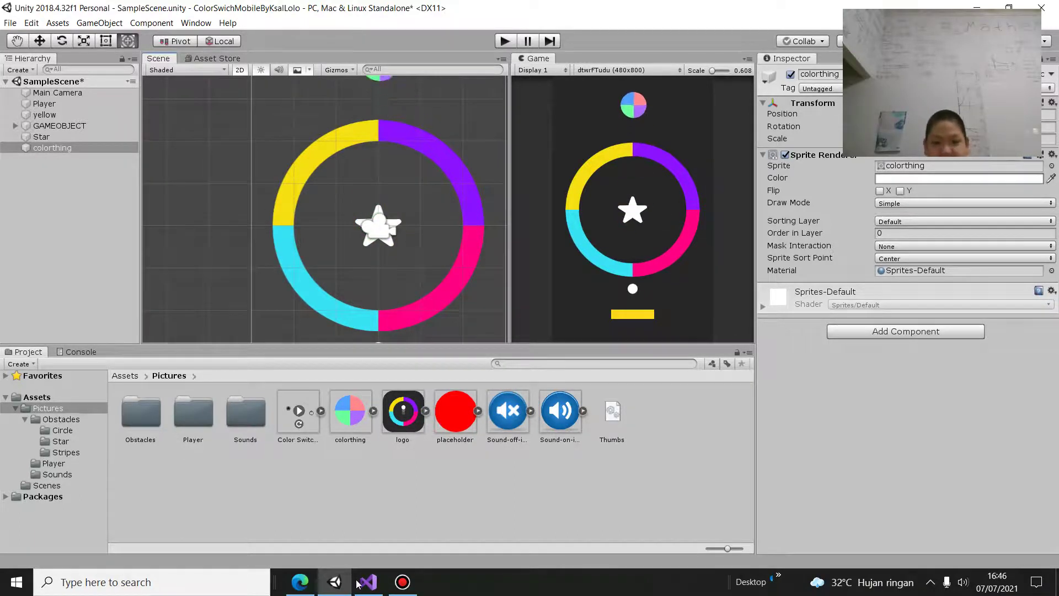
{"action": "scroll", "coordinate": [360, 257], "scroll_direction": "down", "scroll_amount": 2}
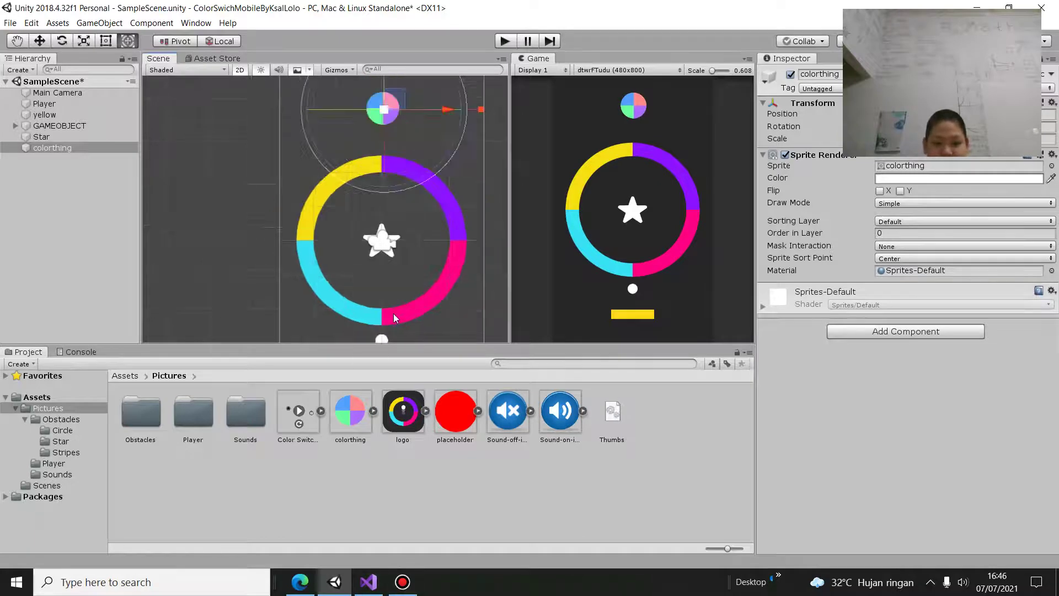
Step: Give the Star object a Polygon Collider 2D component
{"action": "left_click", "coordinate": [380, 339]}
{"action": "left_click", "coordinate": [211, 259]}
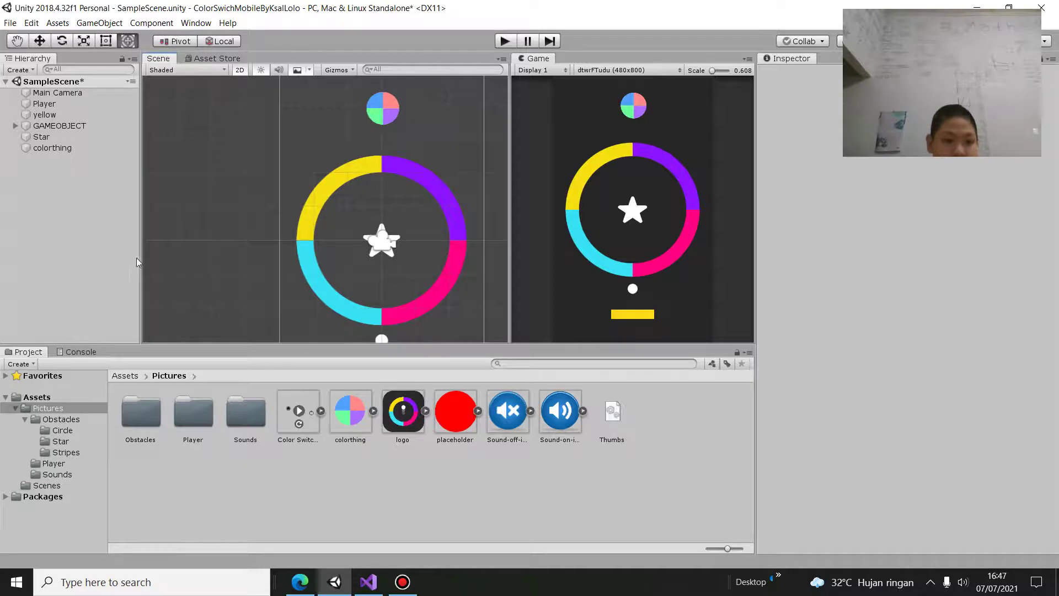
{"action": "left_click", "coordinate": [41, 136]}
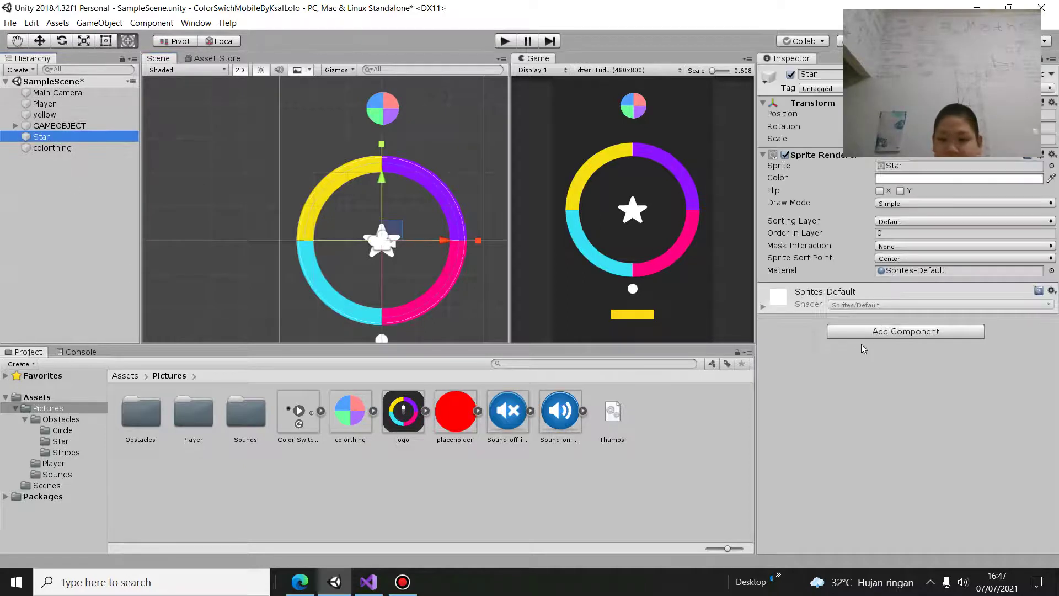
{"action": "left_click", "coordinate": [869, 338]}
{"action": "key", "text": "Return"}
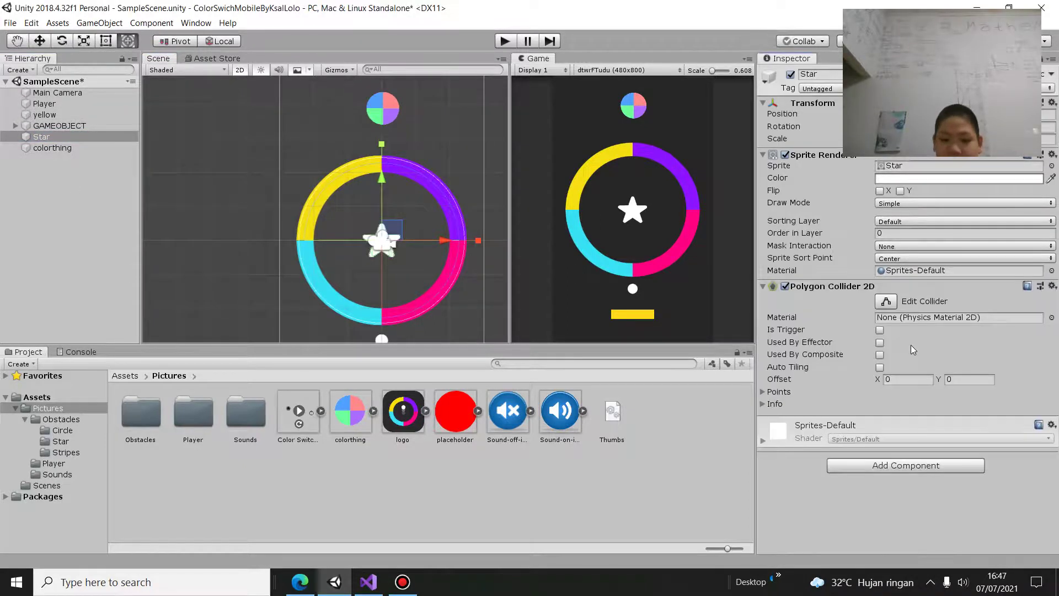
{"action": "scroll", "coordinate": [290, 200], "scroll_direction": "up", "scroll_amount": 2}
{"action": "scroll", "coordinate": [347, 231], "scroll_direction": "up", "scroll_amount": 2}
Step: Add a Circle Collider 2D to colorthing and centre the view on it
{"action": "scroll", "coordinate": [348, 231], "scroll_direction": "down", "scroll_amount": 5}
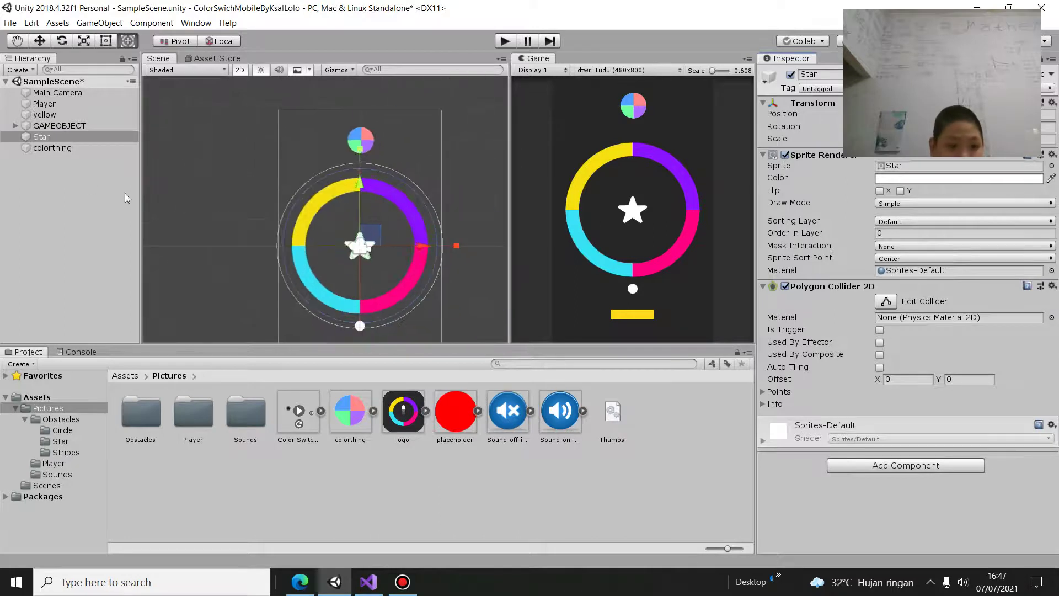
{"action": "left_click", "coordinate": [77, 149]}
{"action": "middle_click_drag", "start_coordinate": [386, 221], "coordinate": [267, 217]}
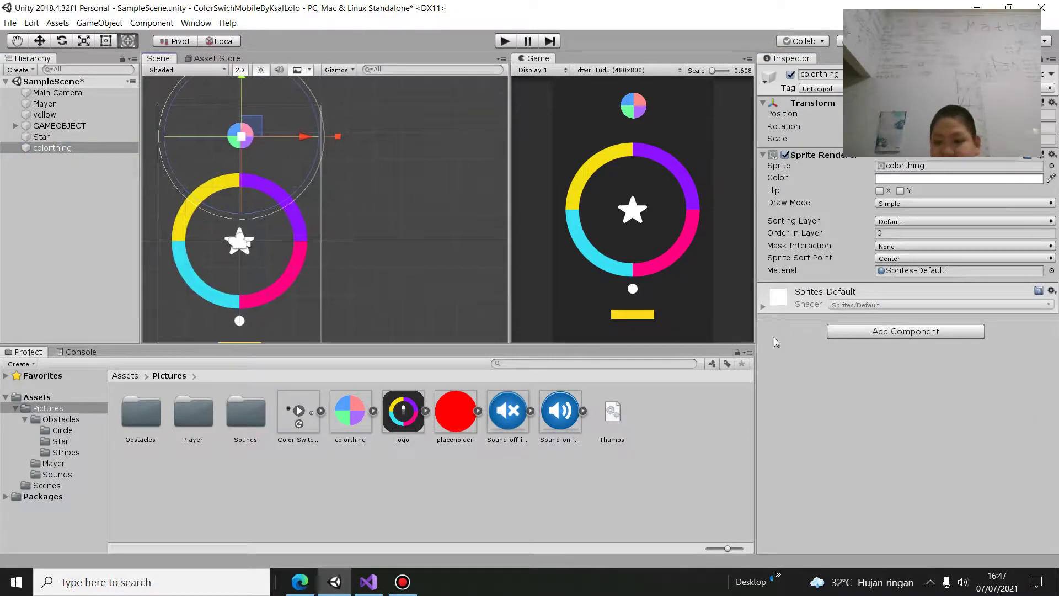
{"action": "left_click", "coordinate": [849, 333]}
{"action": "type", "text": "CI"}
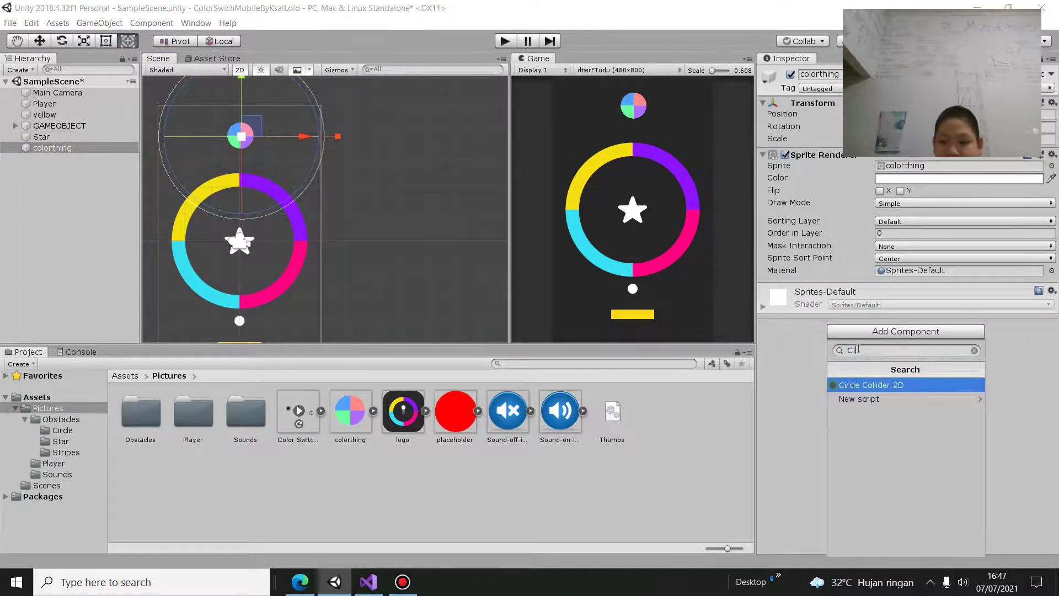
{"action": "key", "text": "Return"}
{"action": "scroll", "coordinate": [281, 207], "scroll_direction": "up", "scroll_amount": 2}
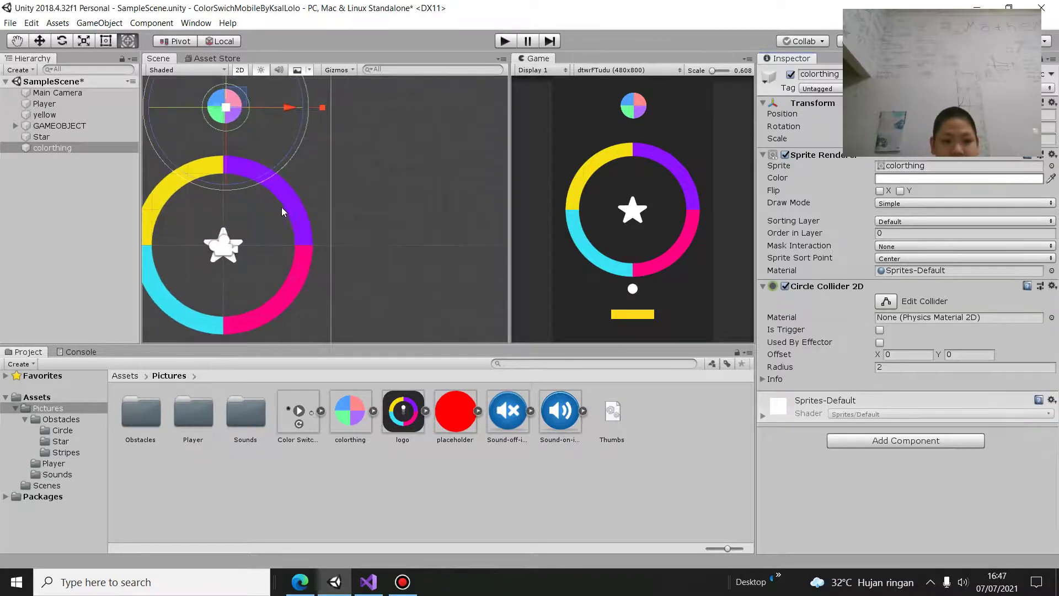
{"action": "middle_click_drag", "start_coordinate": [282, 207], "coordinate": [355, 284]}
{"action": "scroll", "coordinate": [356, 284], "scroll_direction": "up", "scroll_amount": 1}
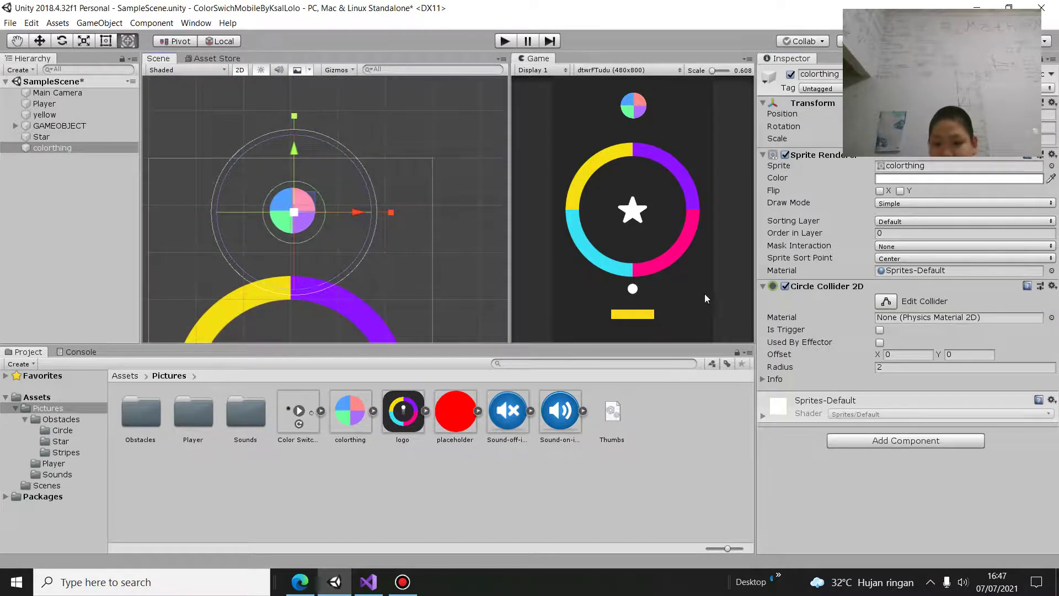
Step: Start editing colorthing's collider, shrinking and raising it, then step through the Hierarchy objects
{"action": "left_click", "coordinate": [882, 301]}
{"action": "middle_click_drag", "start_coordinate": [262, 162], "coordinate": [313, 268]}
{"action": "scroll", "coordinate": [320, 275], "scroll_direction": "up", "scroll_amount": 2}
{"action": "scroll", "coordinate": [363, 292], "scroll_direction": "up", "scroll_amount": 1}
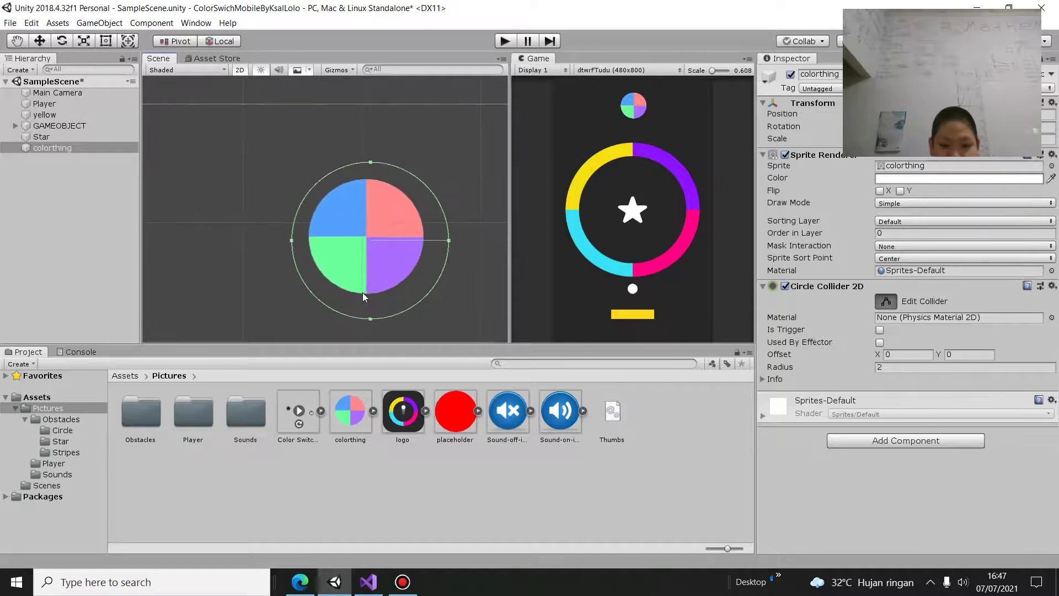
{"action": "left_click_drag", "start_coordinate": [370, 318], "coordinate": [362, 247]}
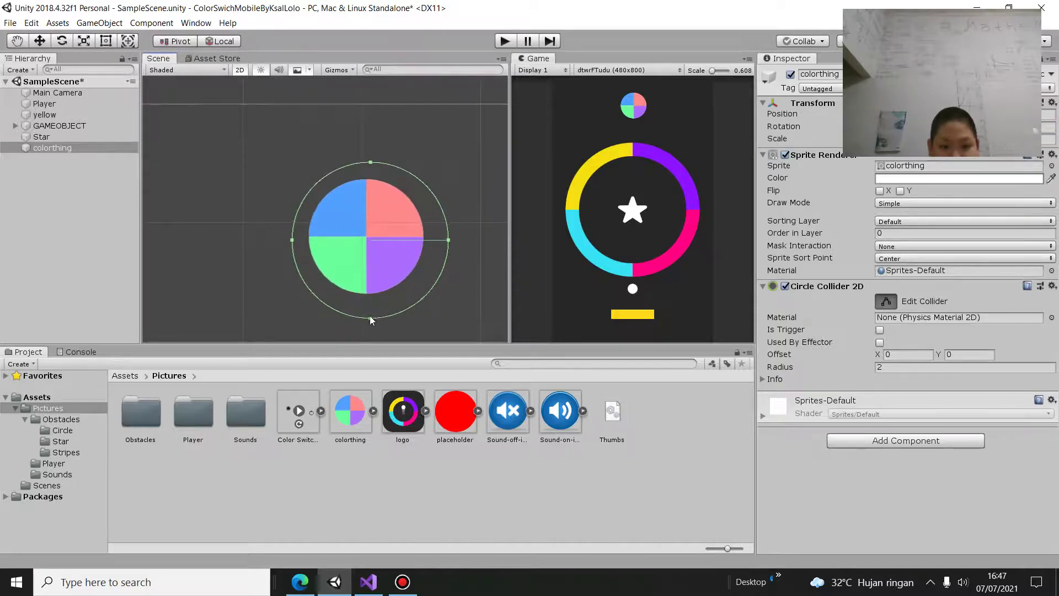
{"action": "left_click", "coordinate": [369, 226]}
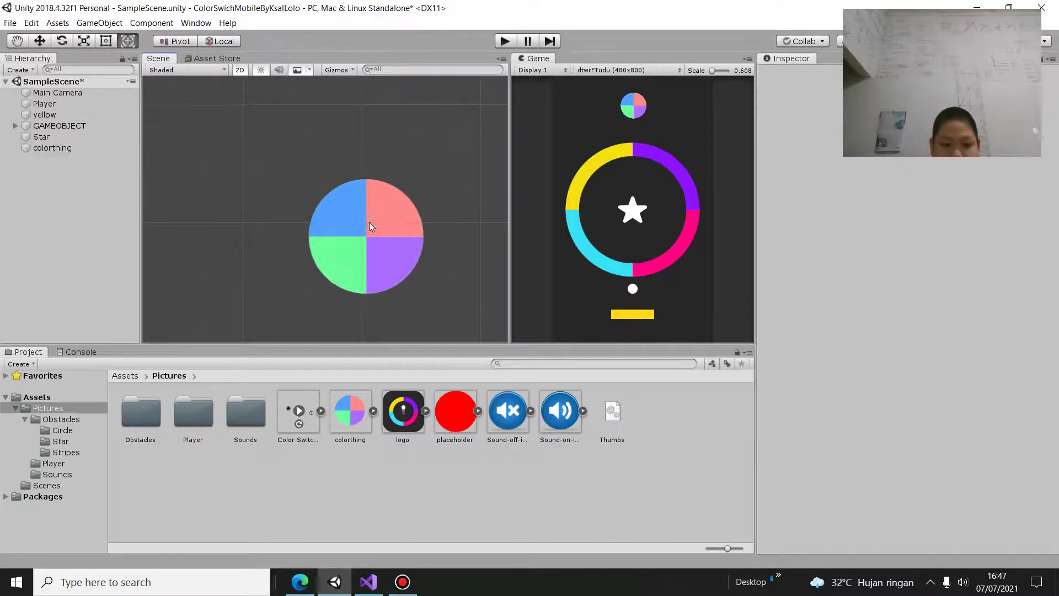
{"action": "left_click", "coordinate": [61, 105]}
{"action": "key", "text": "Down"}
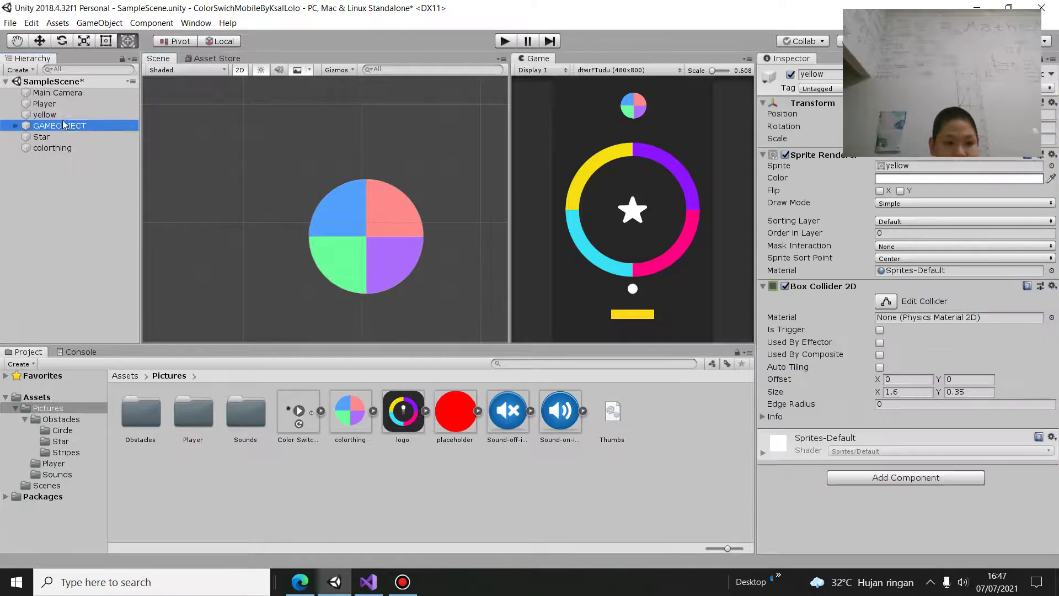
{"action": "key", "text": "Down"}
{"action": "key", "text": "Down"}
{"action": "key", "text": "Down"}
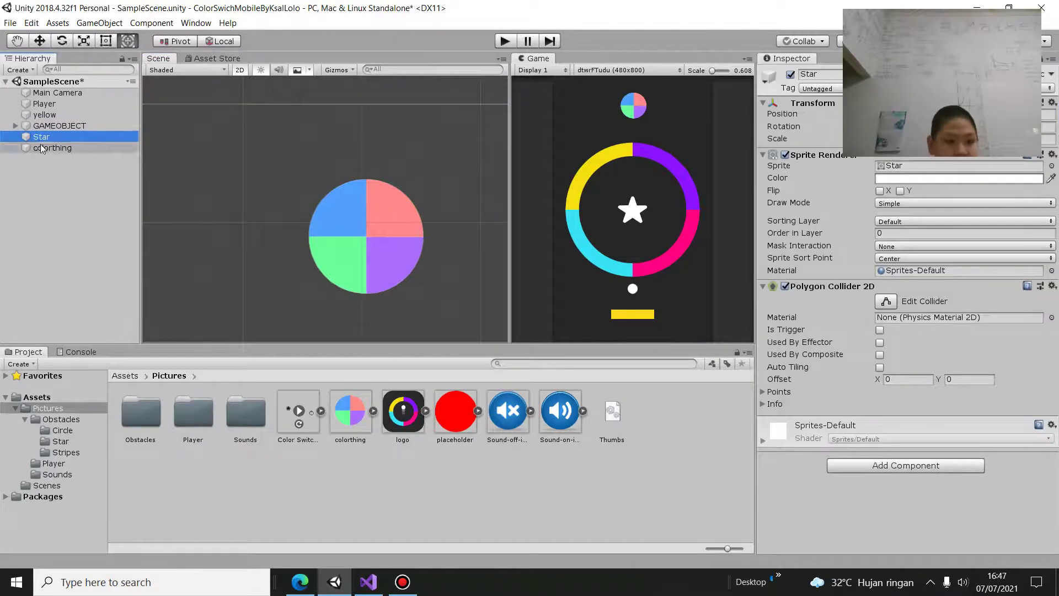
Step: Drag the collider's right, bottom, left and top edges to roughly match the colorthing disc
{"action": "left_click", "coordinate": [889, 306]}
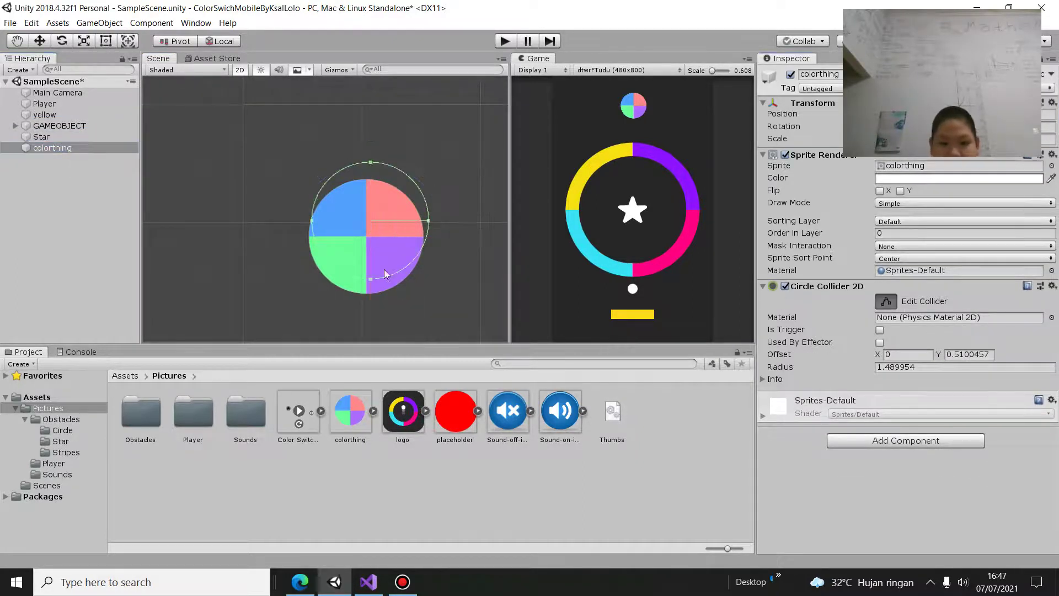
{"action": "left_click_drag", "start_coordinate": [427, 221], "coordinate": [401, 225]}
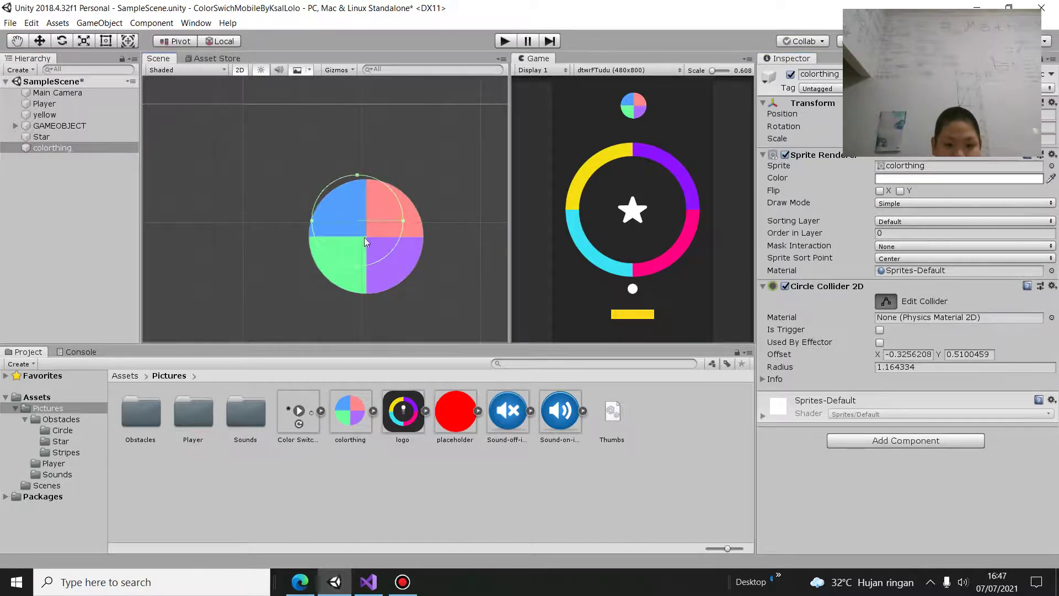
{"action": "left_click_drag", "start_coordinate": [364, 263], "coordinate": [365, 286]}
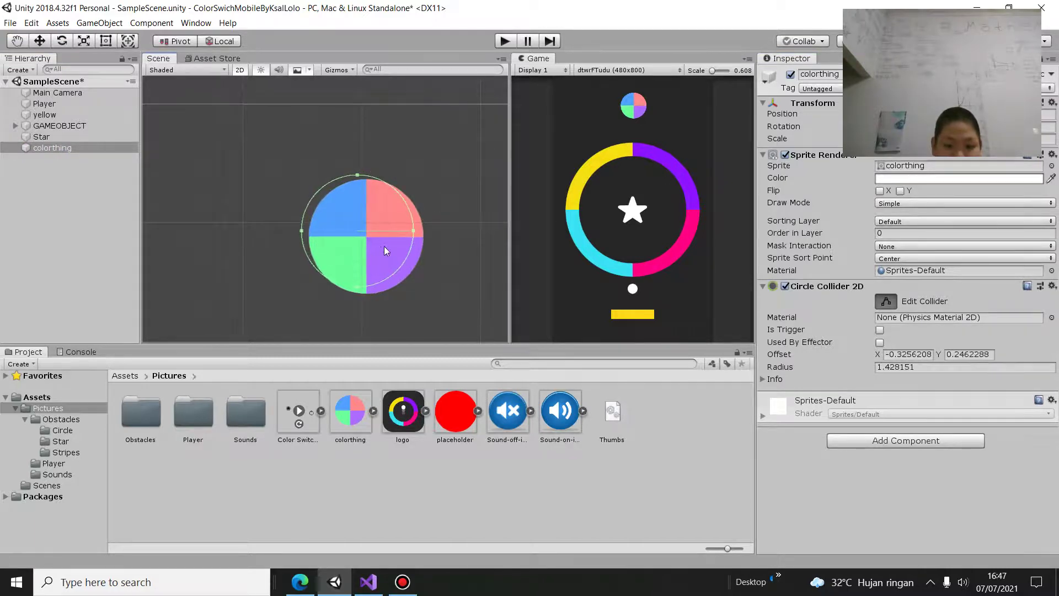
{"action": "left_click_drag", "start_coordinate": [300, 230], "coordinate": [310, 236]}
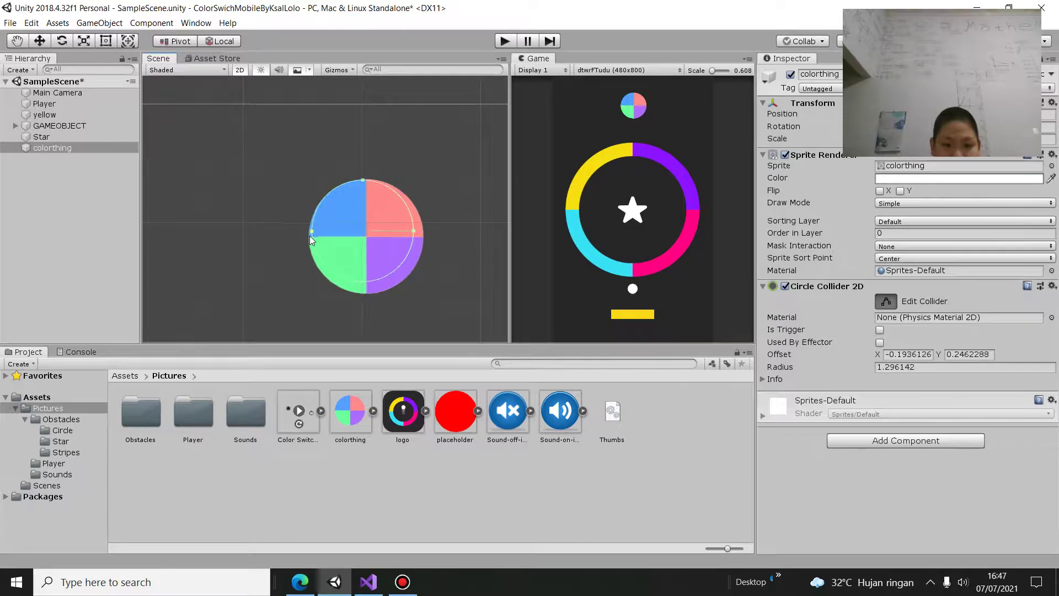
{"action": "left_click", "coordinate": [425, 228]}
{"action": "left_click", "coordinate": [101, 147]}
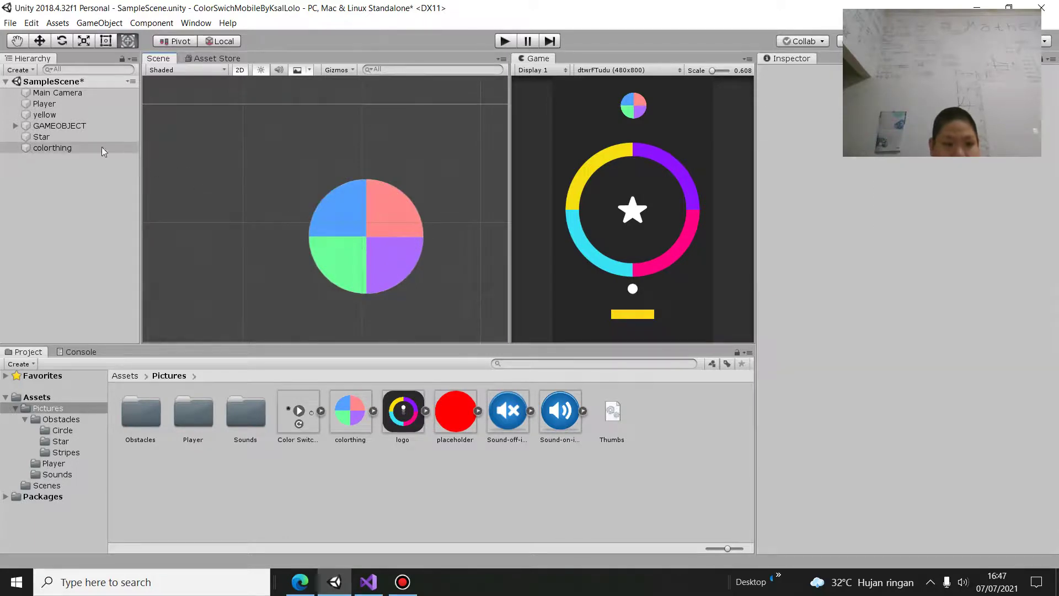
{"action": "left_click", "coordinate": [886, 302]}
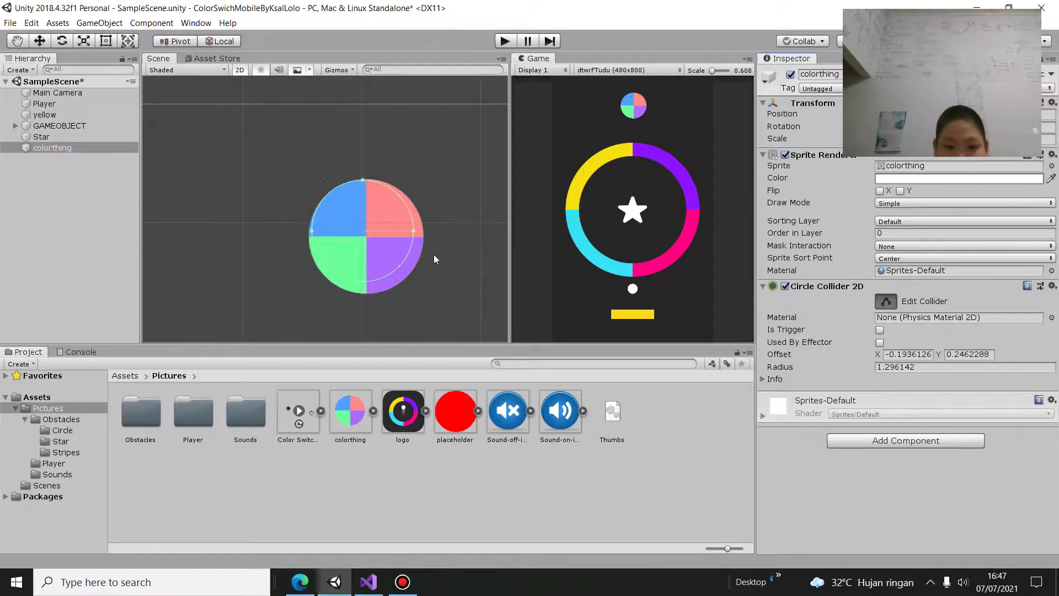
{"action": "left_click_drag", "start_coordinate": [413, 230], "coordinate": [423, 236]}
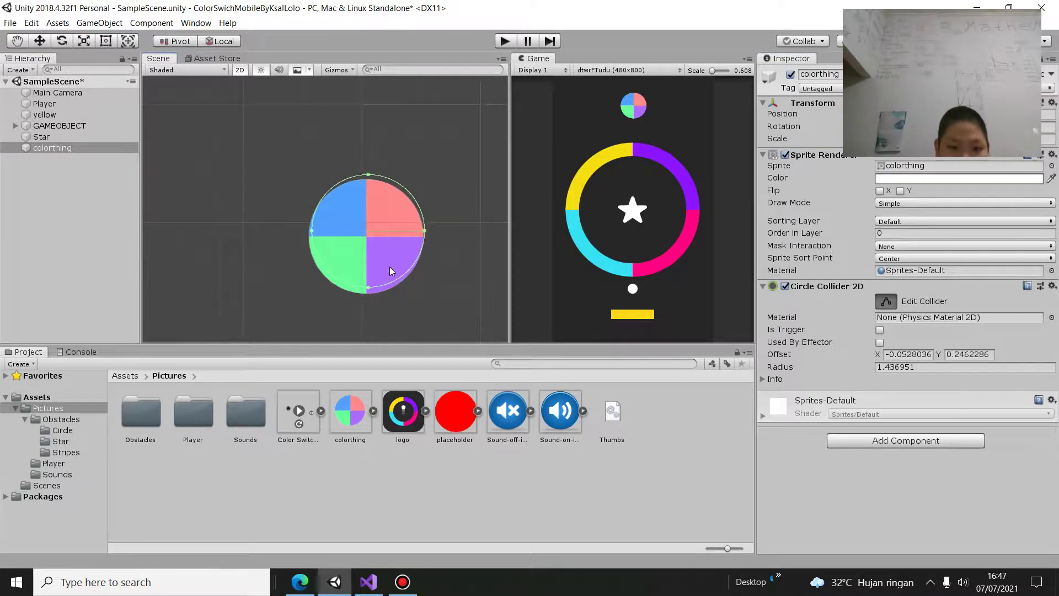
{"action": "left_click_drag", "start_coordinate": [367, 284], "coordinate": [366, 290]}
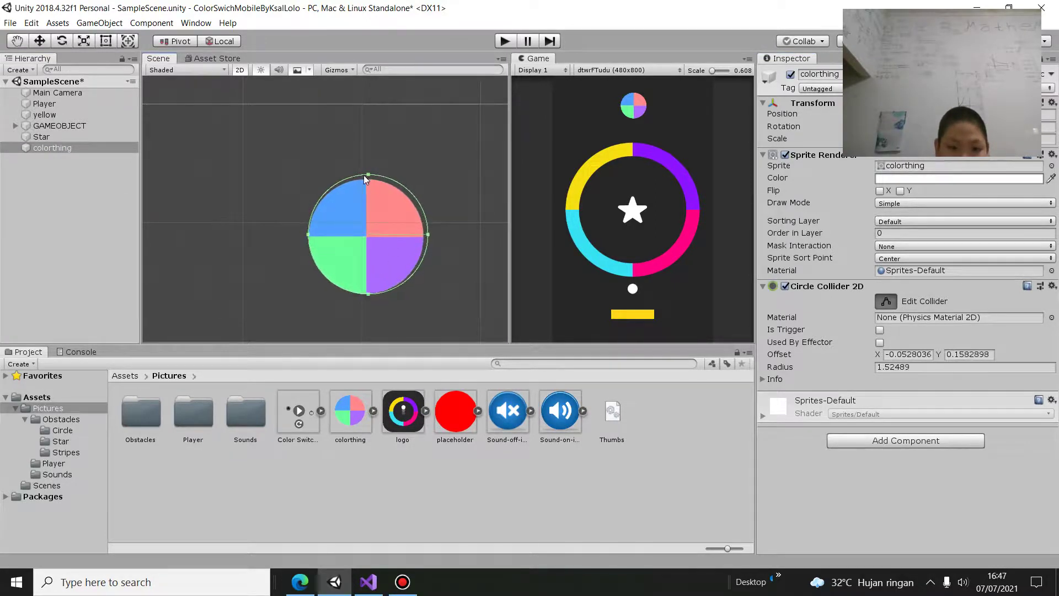
{"action": "left_click_drag", "start_coordinate": [365, 175], "coordinate": [362, 178]}
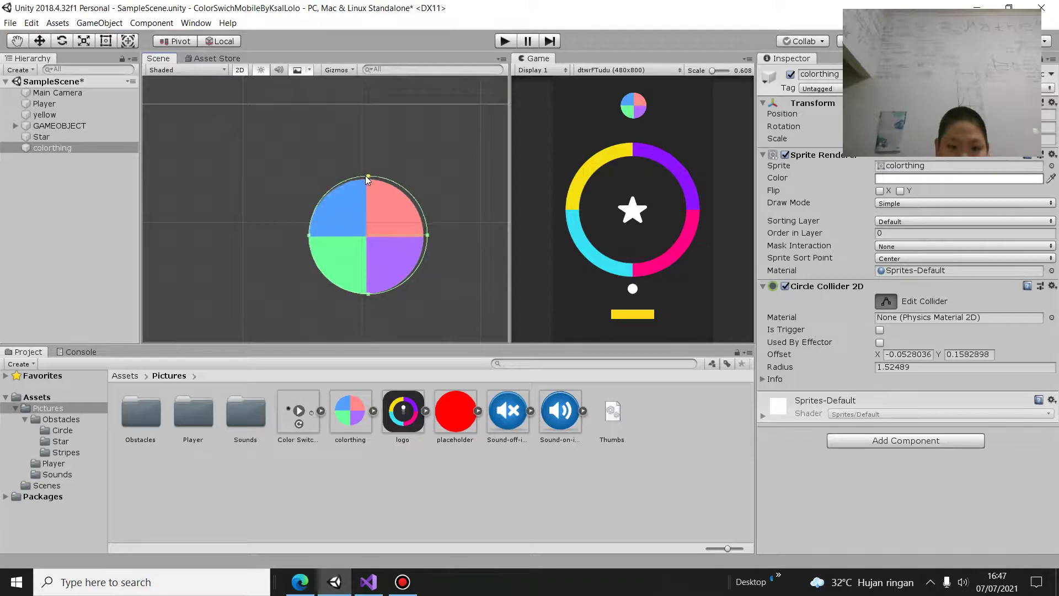
{"action": "left_click", "coordinate": [425, 237]}
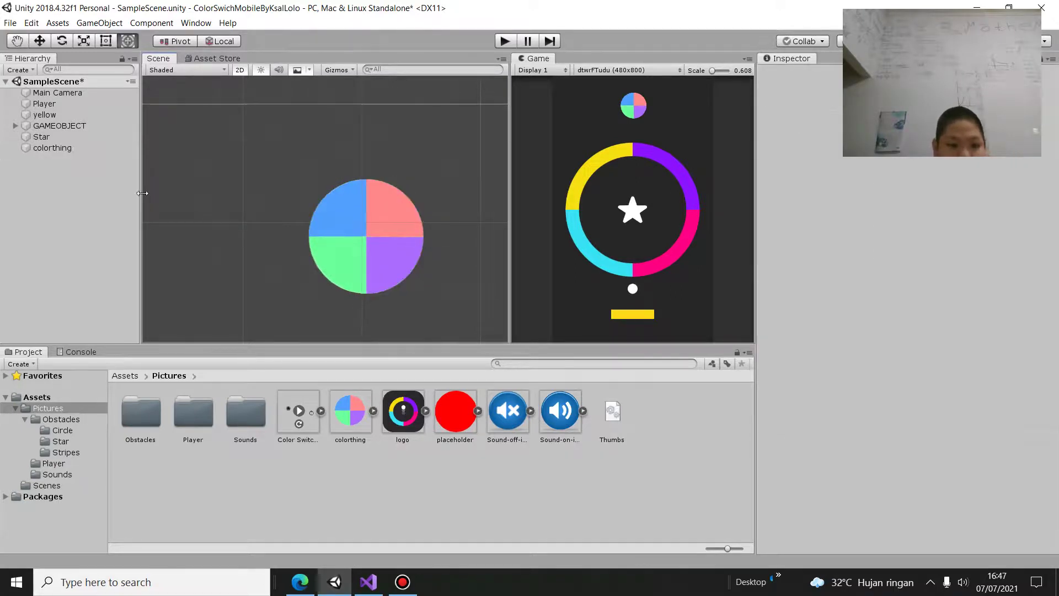
Step: Fine-tune the collider edges to the disc (radius about 1.46) and exit collider editing
{"action": "left_click", "coordinate": [75, 149]}
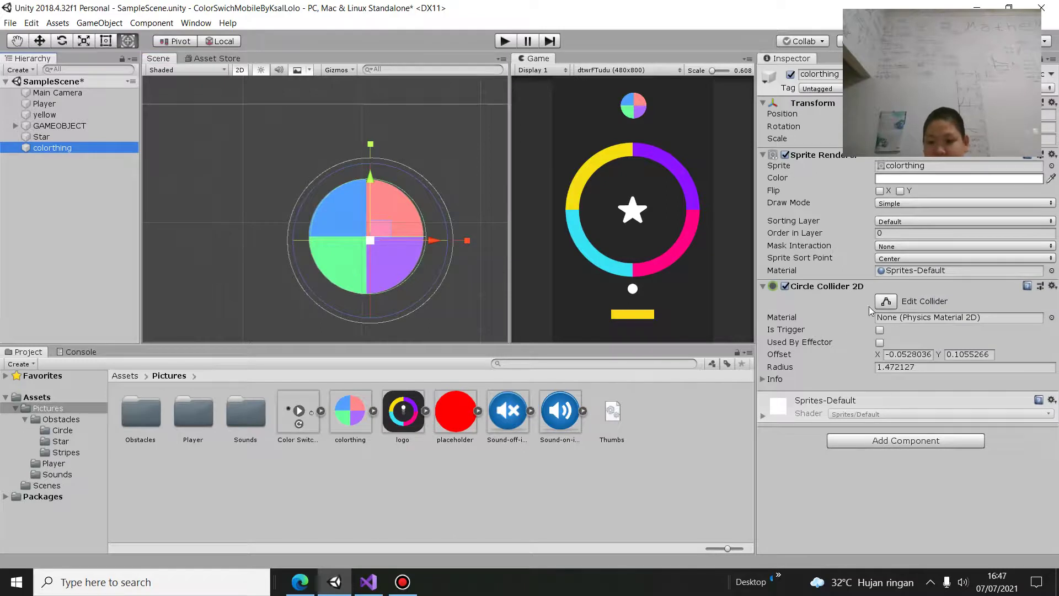
{"action": "left_click", "coordinate": [886, 303]}
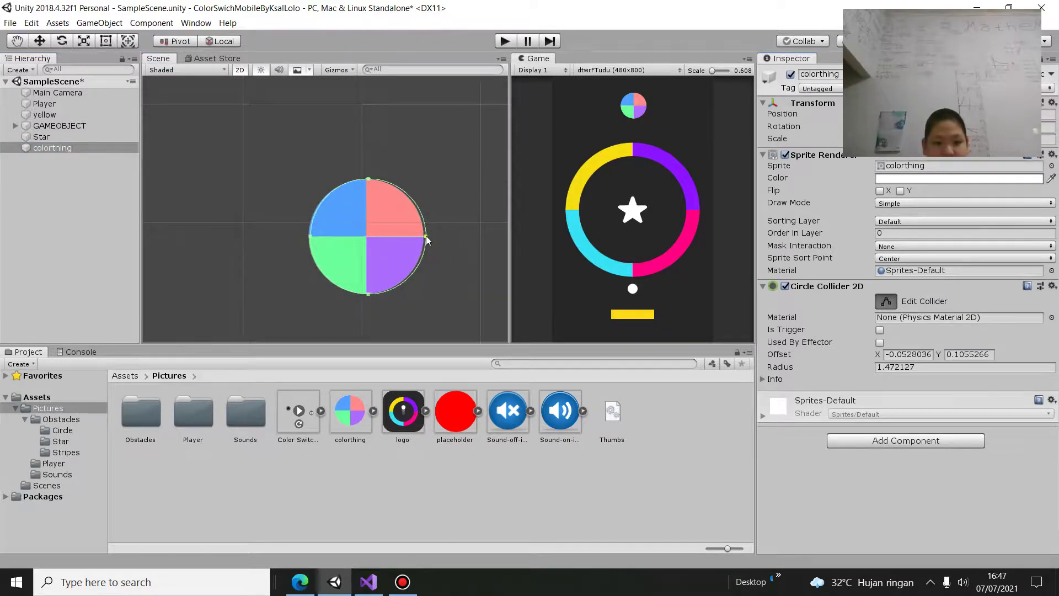
{"action": "left_click_drag", "start_coordinate": [426, 236], "coordinate": [424, 236]}
{"action": "scroll", "coordinate": [333, 285], "scroll_direction": "up", "scroll_amount": 4}
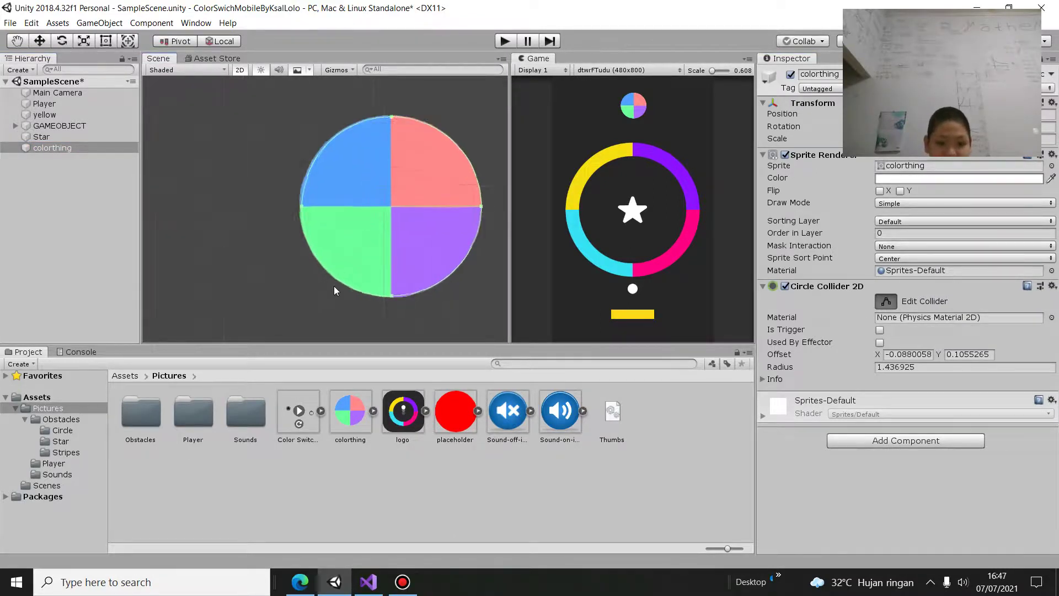
{"action": "scroll", "coordinate": [336, 262], "scroll_direction": "down", "scroll_amount": 2}
{"action": "scroll", "coordinate": [332, 274], "scroll_direction": "down", "scroll_amount": 2}
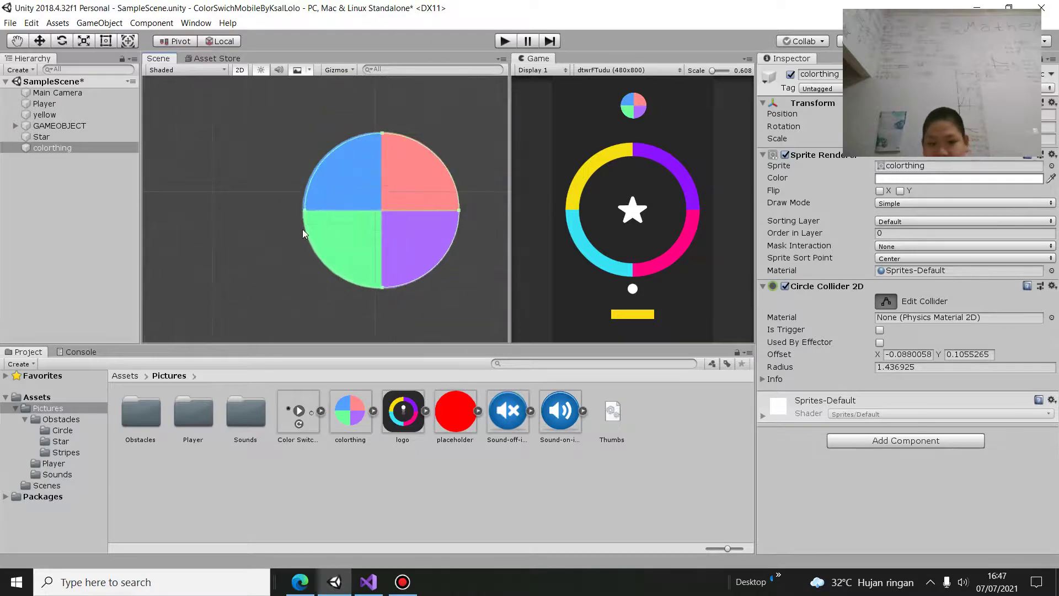
{"action": "left_click_drag", "start_coordinate": [302, 209], "coordinate": [300, 207]}
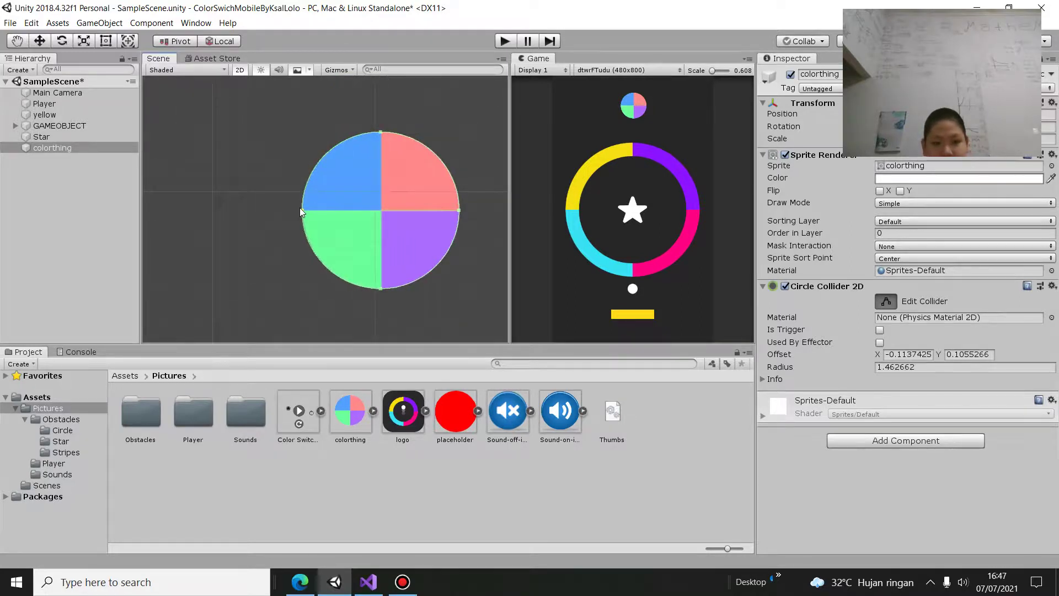
{"action": "scroll", "coordinate": [299, 207], "scroll_direction": "up", "scroll_amount": 2}
{"action": "scroll", "coordinate": [398, 182], "scroll_direction": "up", "scroll_amount": 2}
{"action": "scroll", "coordinate": [344, 207], "scroll_direction": "up", "scroll_amount": 2}
{"action": "scroll", "coordinate": [344, 207], "scroll_direction": "down", "scroll_amount": 2}
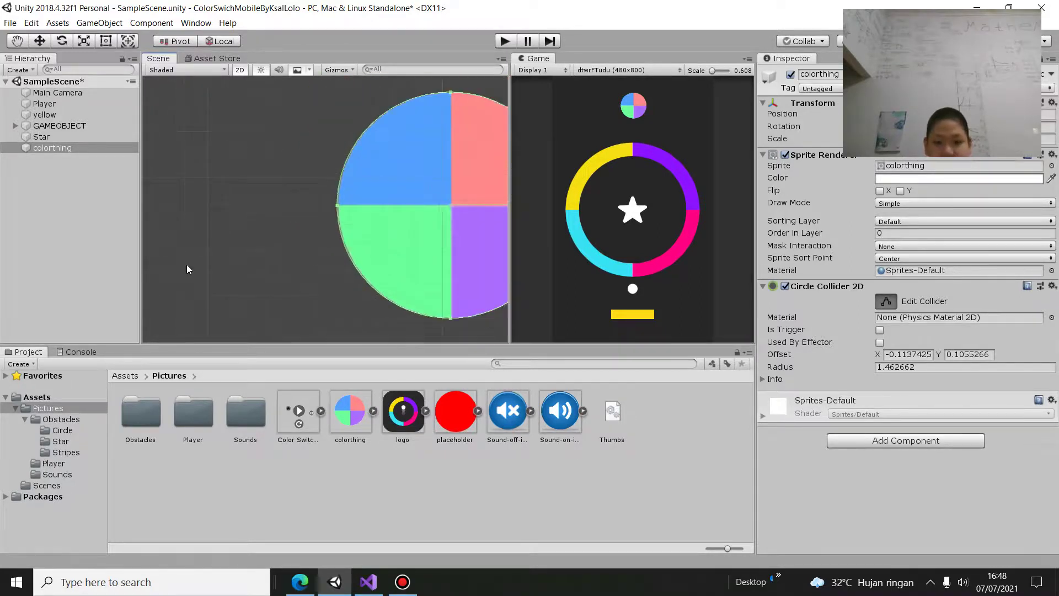
{"action": "key", "text": "y"}
{"action": "scroll", "coordinate": [293, 227], "scroll_direction": "down", "scroll_amount": 1}
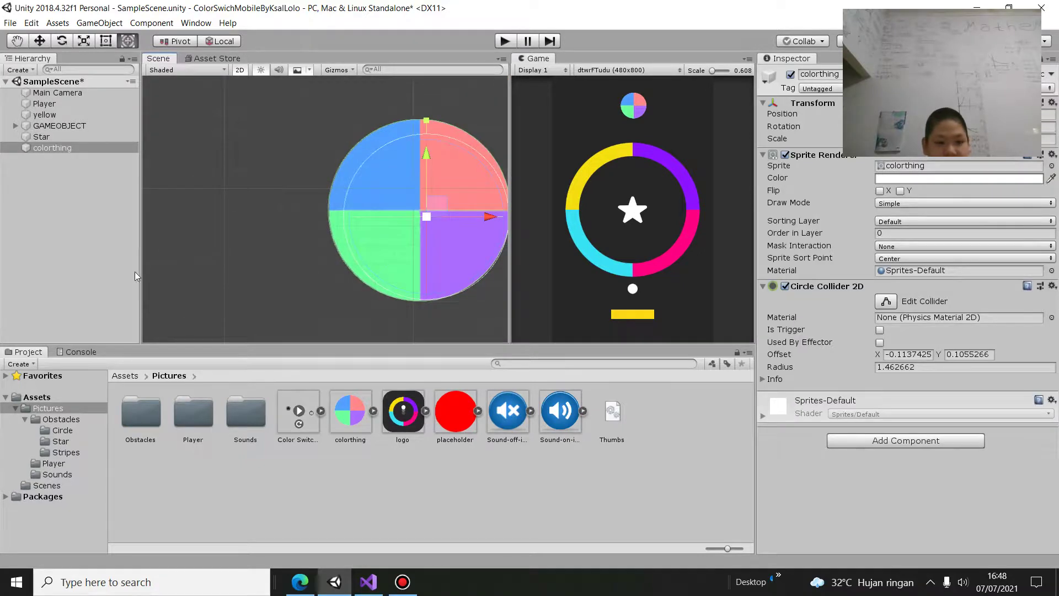
{"action": "left_click", "coordinate": [200, 255]}
{"action": "scroll", "coordinate": [203, 272], "scroll_direction": "down", "scroll_amount": 2}
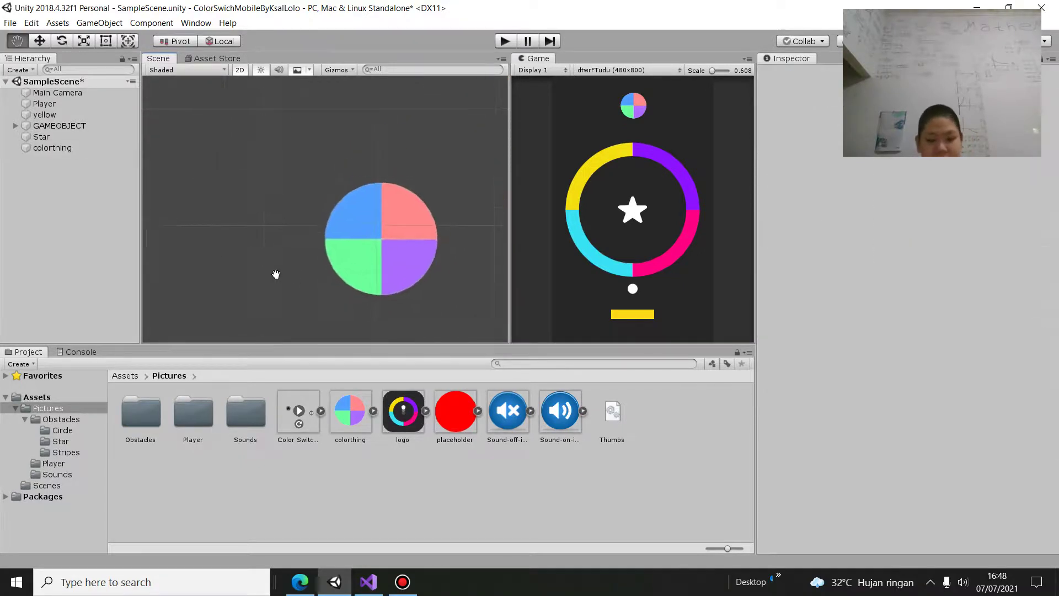
{"action": "scroll", "coordinate": [190, 309], "scroll_direction": "down", "scroll_amount": 2}
{"action": "scroll", "coordinate": [210, 290], "scroll_direction": "down", "scroll_amount": 2}
{"action": "middle_click_drag", "start_coordinate": [293, 276], "coordinate": [366, 171]}
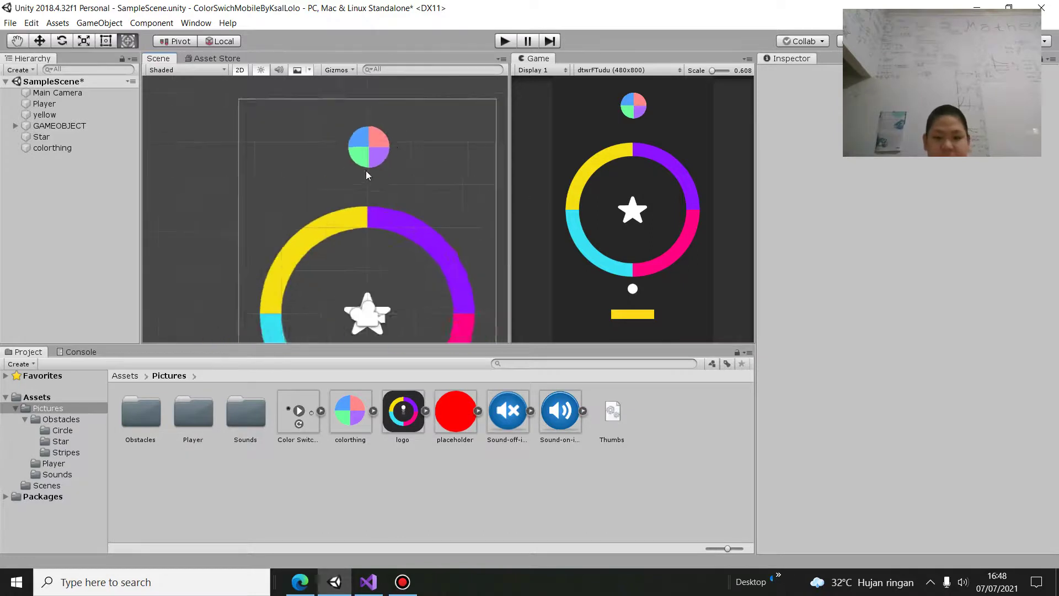
{"action": "scroll", "coordinate": [380, 259], "scroll_direction": "down", "scroll_amount": 1}
{"action": "left_click", "coordinate": [82, 117]}
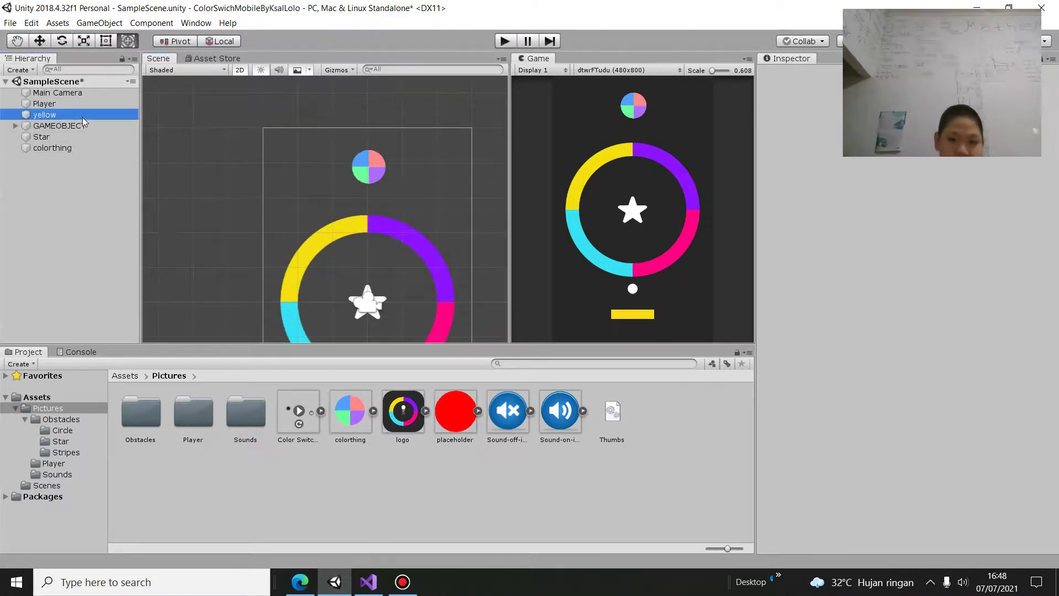
{"action": "left_click", "coordinate": [84, 128]}
{"action": "left_click_drag", "start_coordinate": [84, 130], "coordinate": [246, 297]}
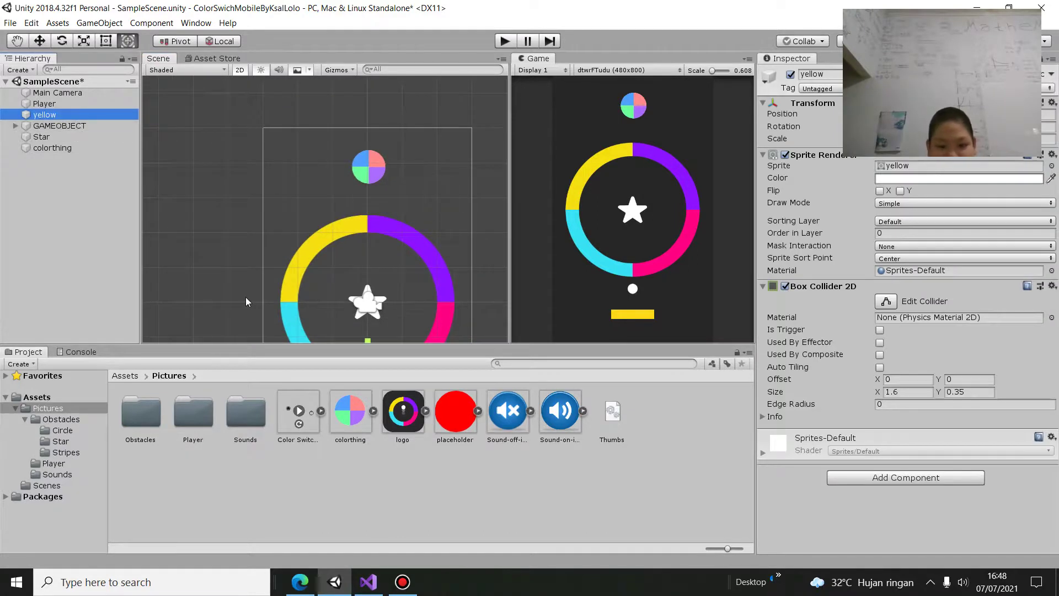
{"action": "left_click", "coordinate": [345, 233]}
{"action": "left_click", "coordinate": [106, 182]}
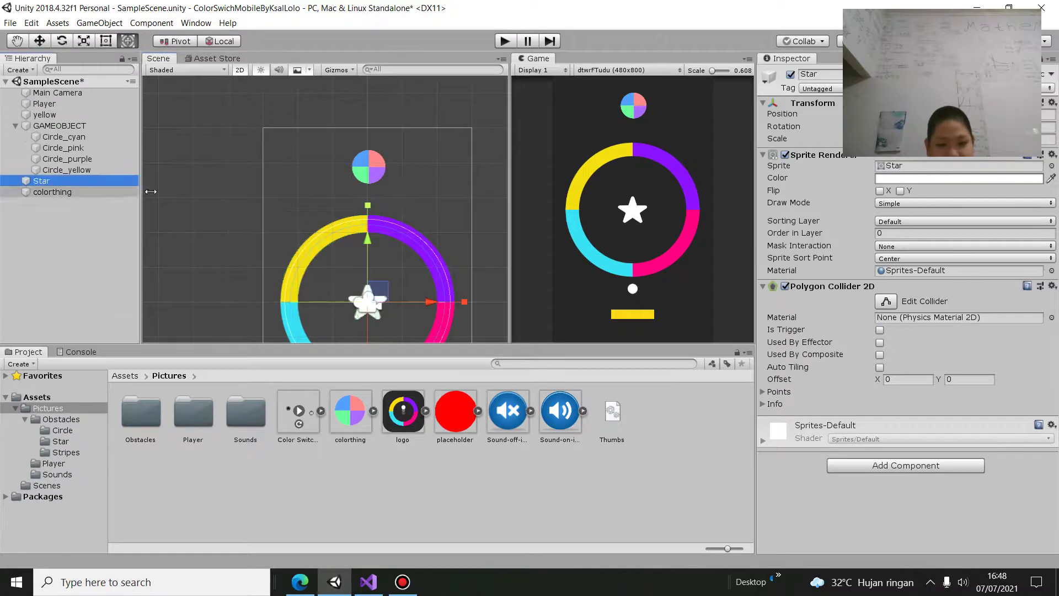
{"action": "scroll", "coordinate": [482, 188], "scroll_direction": "down", "scroll_amount": 2}
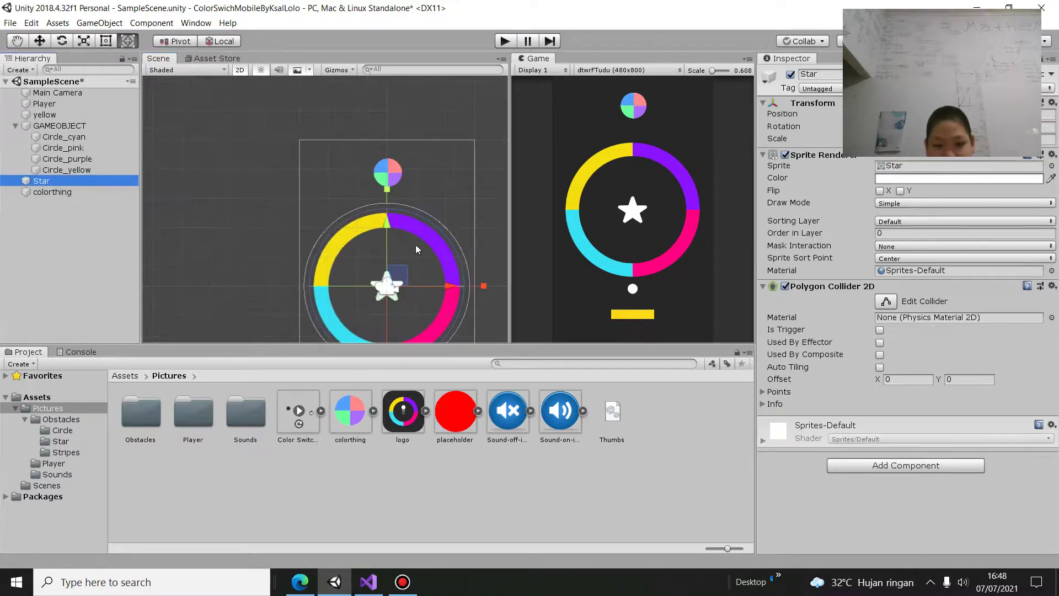
{"action": "left_click", "coordinate": [77, 192]}
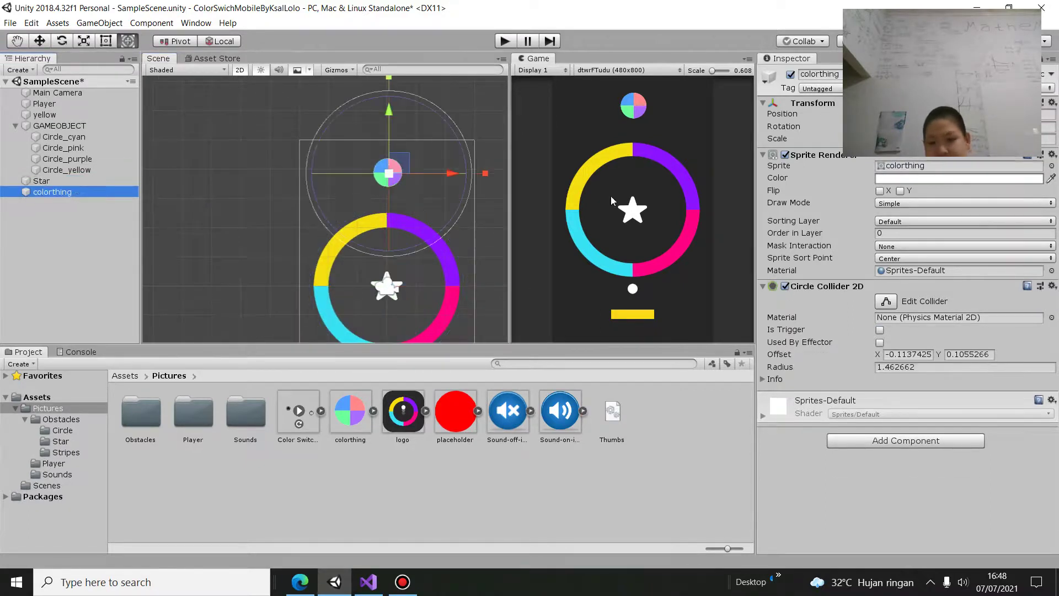
{"action": "left_click", "coordinate": [15, 126]}
{"action": "left_click", "coordinate": [239, 161]}
{"action": "scroll", "coordinate": [183, 285], "scroll_direction": "down", "scroll_amount": 1}
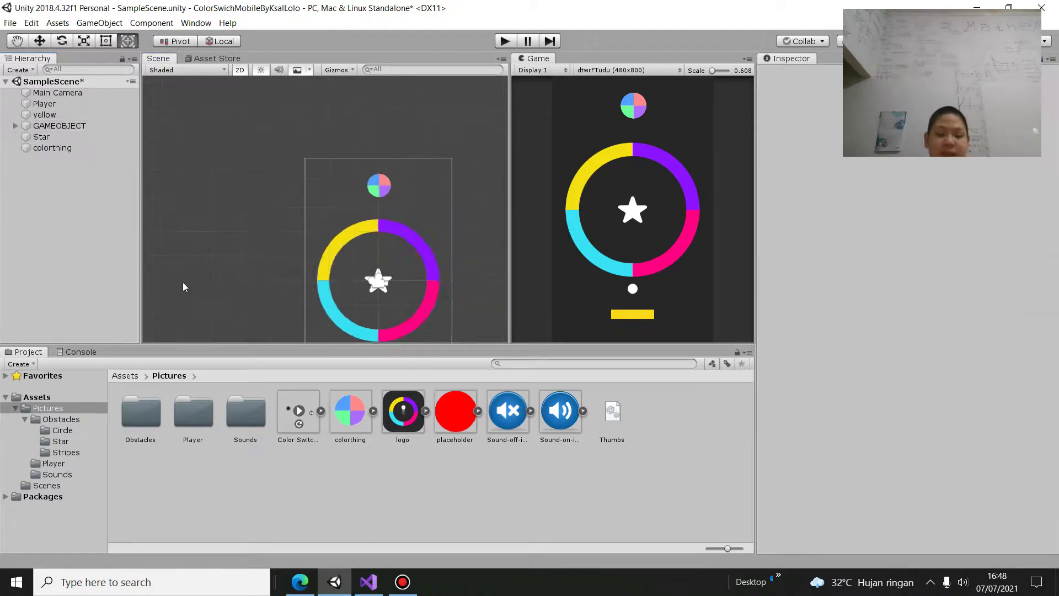
{"action": "scroll", "coordinate": [283, 241], "scroll_direction": "down", "scroll_amount": 1}
{"action": "mouse_move", "coordinate": [283, 241]}
{"action": "middle_mouse_down"}
{"action": "mouse_move", "coordinate": [382, 233]}
{"action": "mouse_move", "coordinate": [389, 249]}
{"action": "middle_mouse_up"}
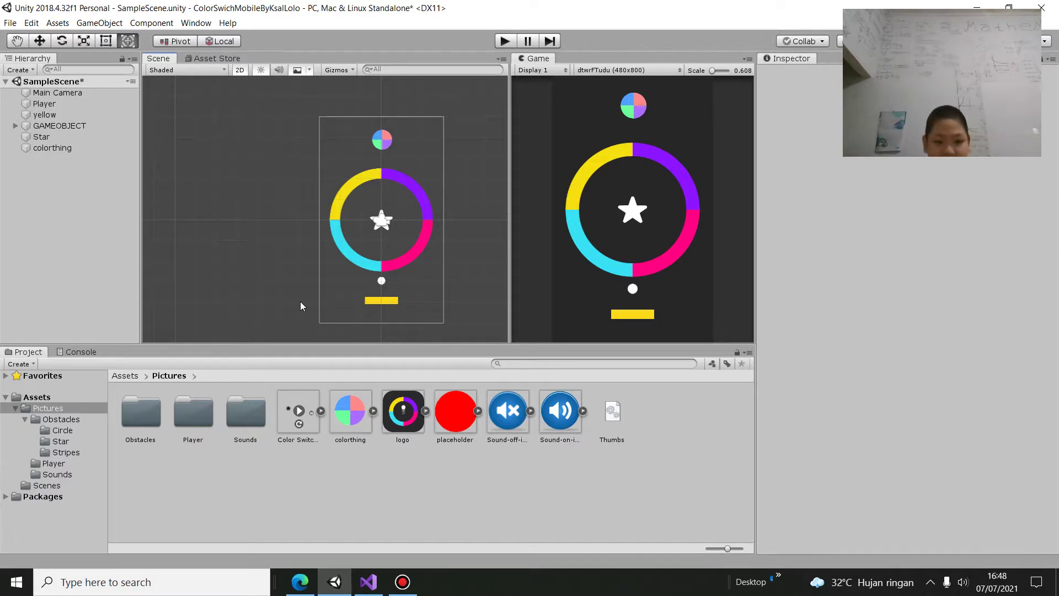
{"action": "left_click", "coordinate": [495, 40]}
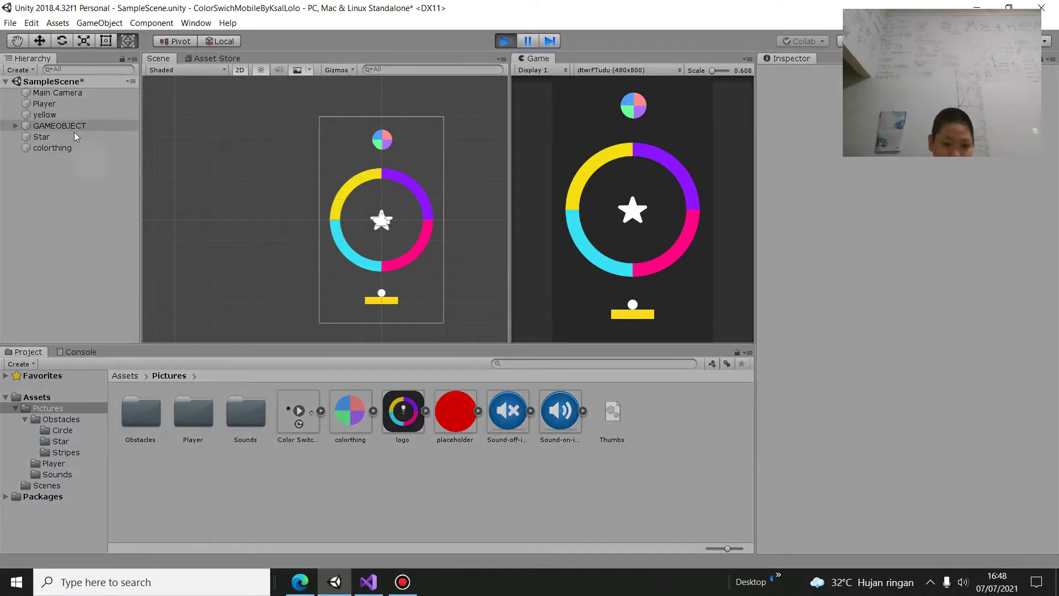
{"action": "left_click", "coordinate": [382, 292]}
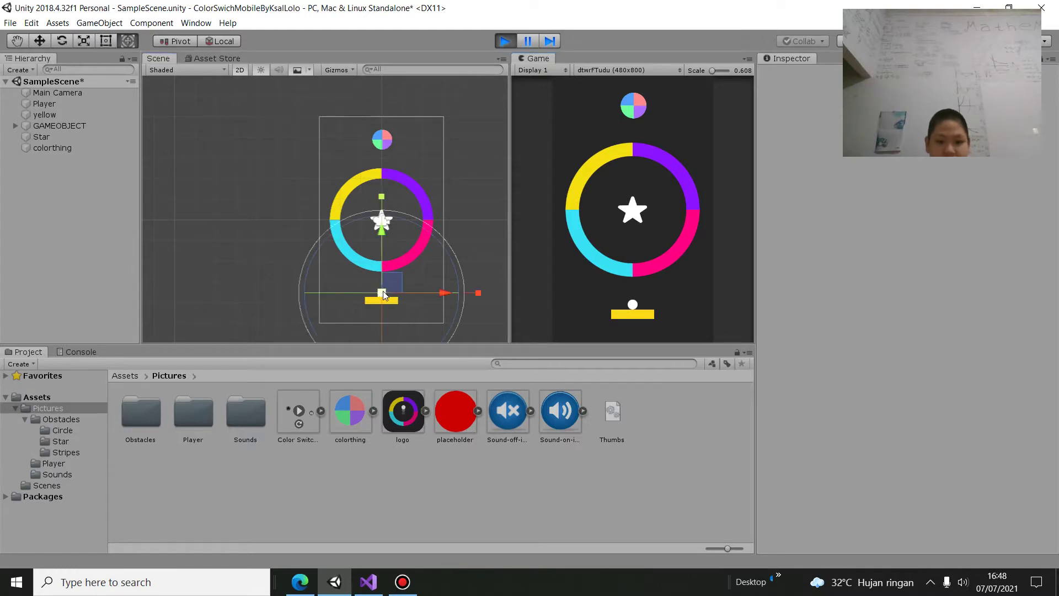
{"action": "scroll", "coordinate": [819, 385], "scroll_direction": "down", "scroll_amount": 5}
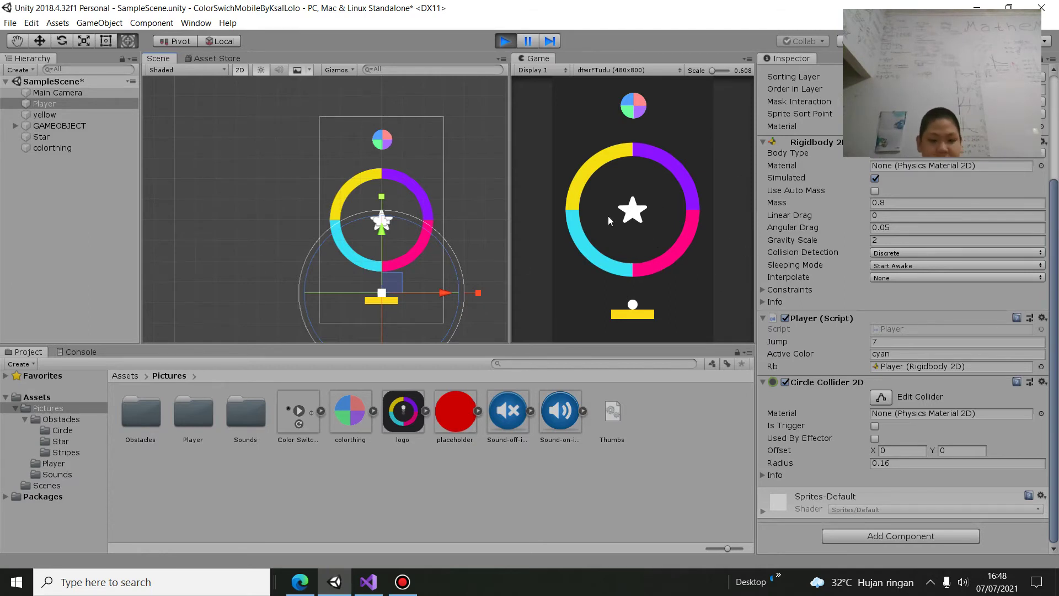
{"action": "left_click", "coordinate": [504, 41]}
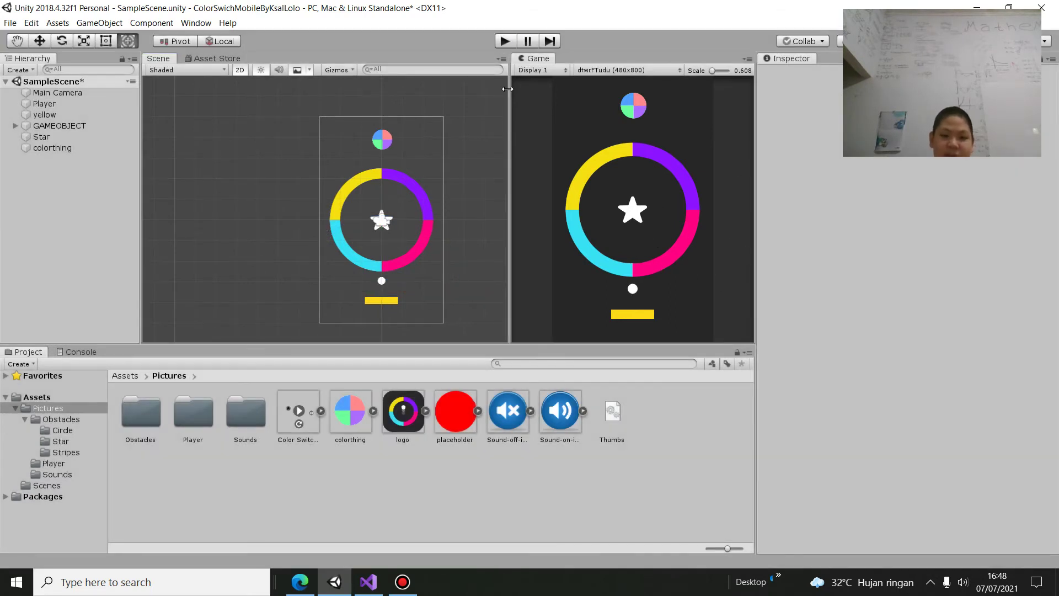